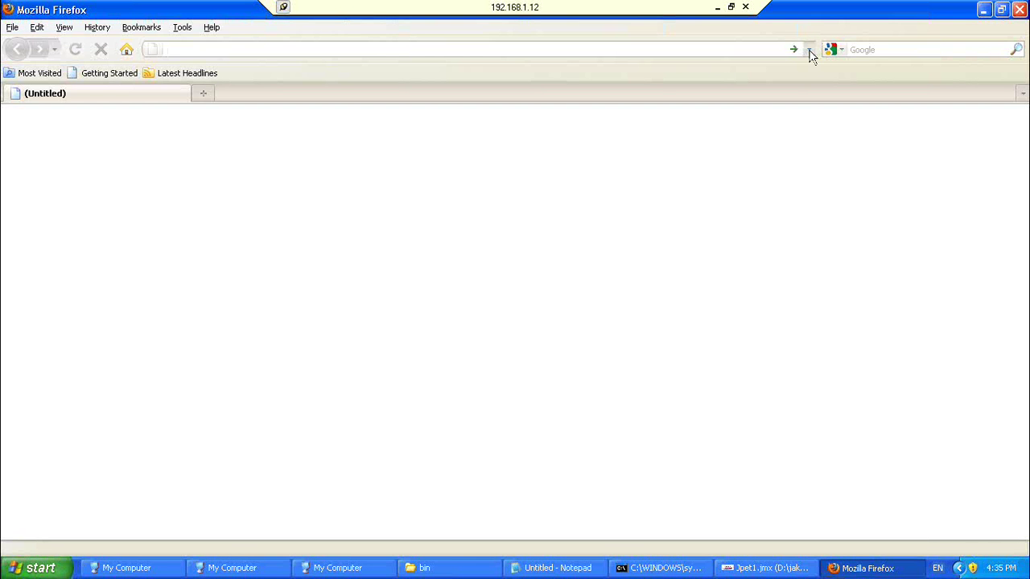
pyautogui.click(809, 50)
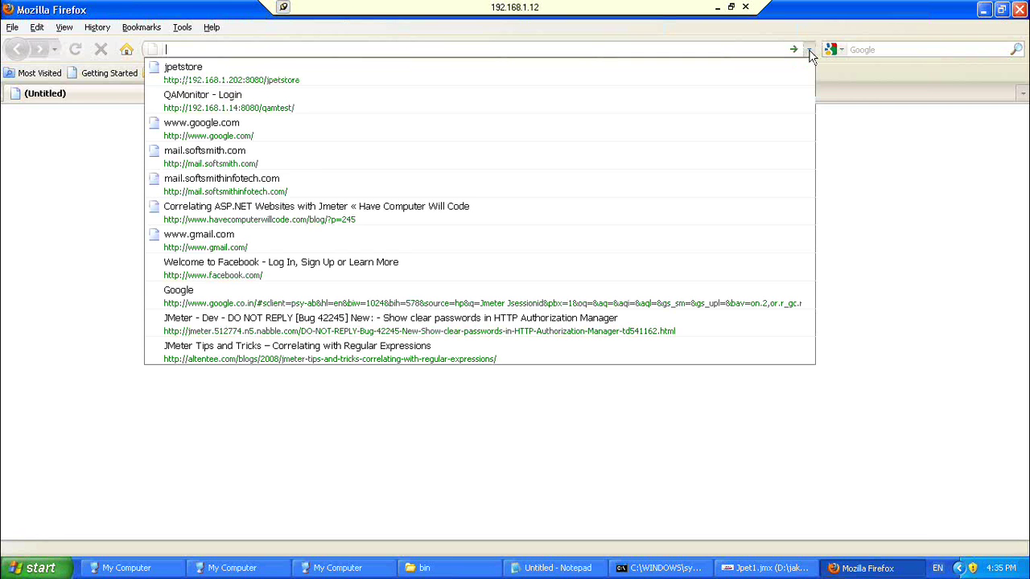
pyautogui.click(747, 79)
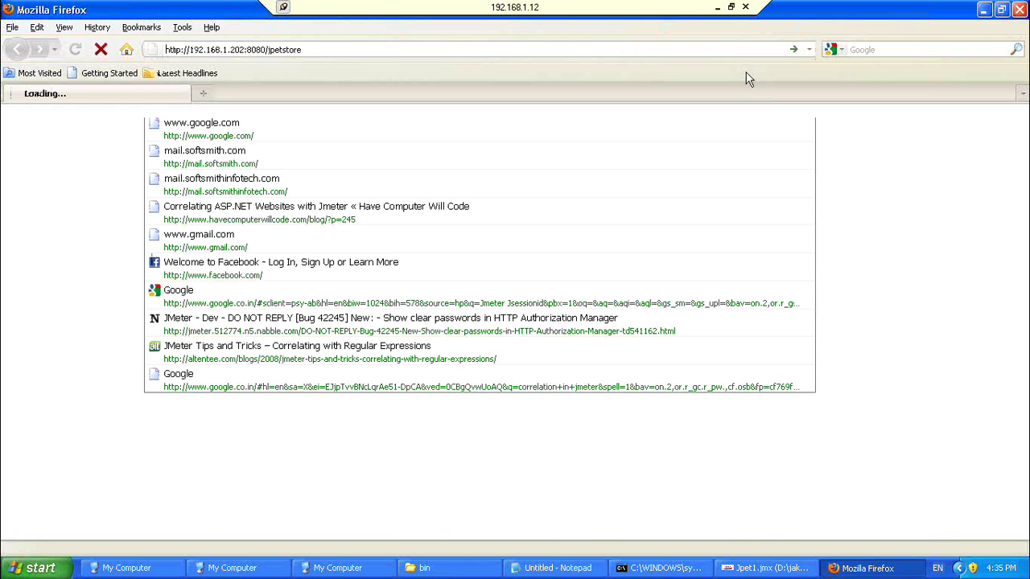
pyautogui.click(509, 228)
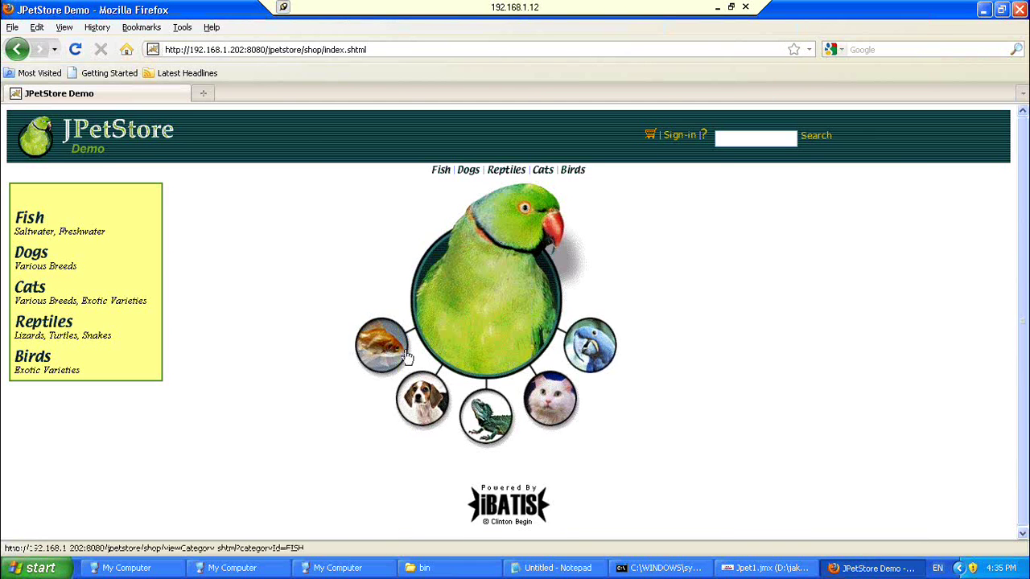
# Step: Add the Male Adult Bulldog from the Dogs category to the shopping cart and close the browser
pyautogui.click(415, 395)
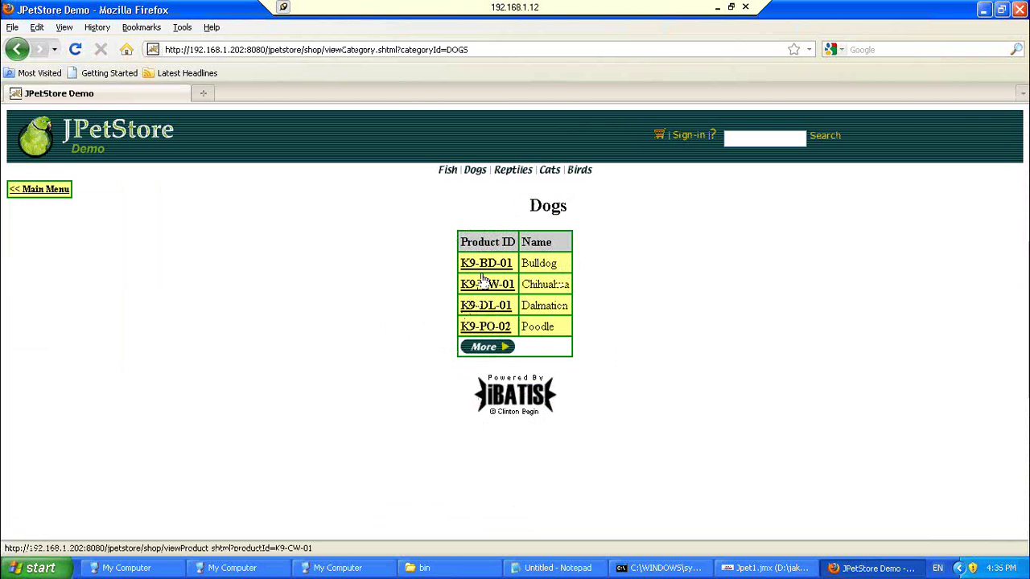
pyautogui.click(488, 266)
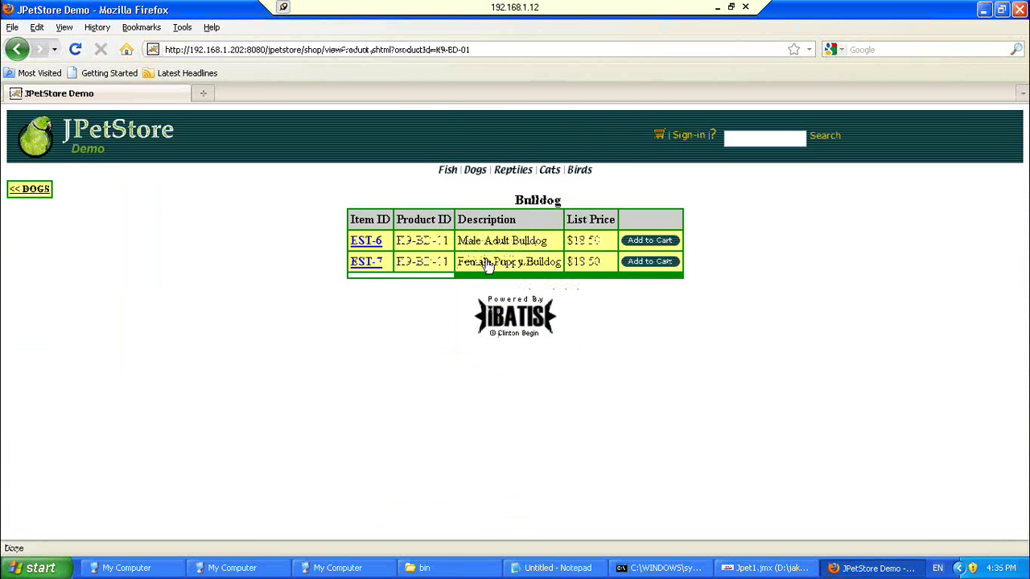
pyautogui.click(635, 244)
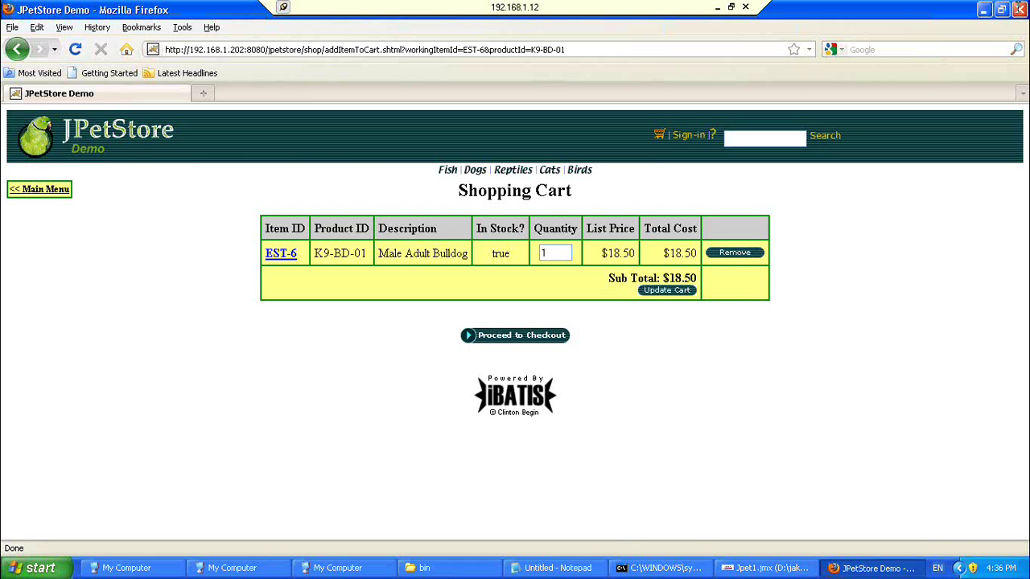
pyautogui.click(1020, 12)
# Step: Delete all recorded /jpetstore requests listed below the HTTP Proxy Server in the test tree
pyautogui.moveTo(46, 111); pyautogui.dragTo(71, 163)
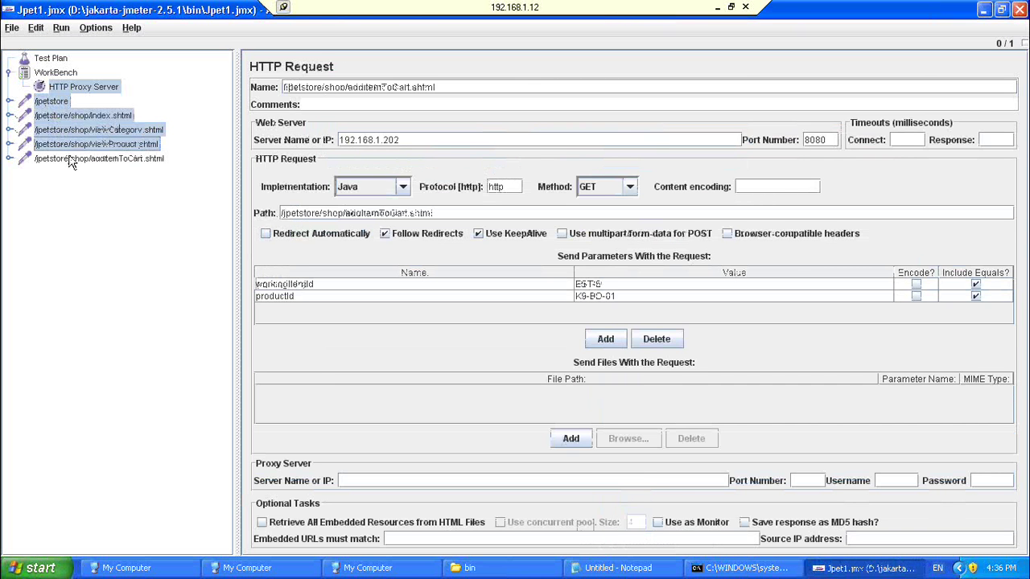
pyautogui.click(66, 101)
pyautogui.moveTo(70, 120); pyautogui.dragTo(80, 164)
pyautogui.press('Delete')
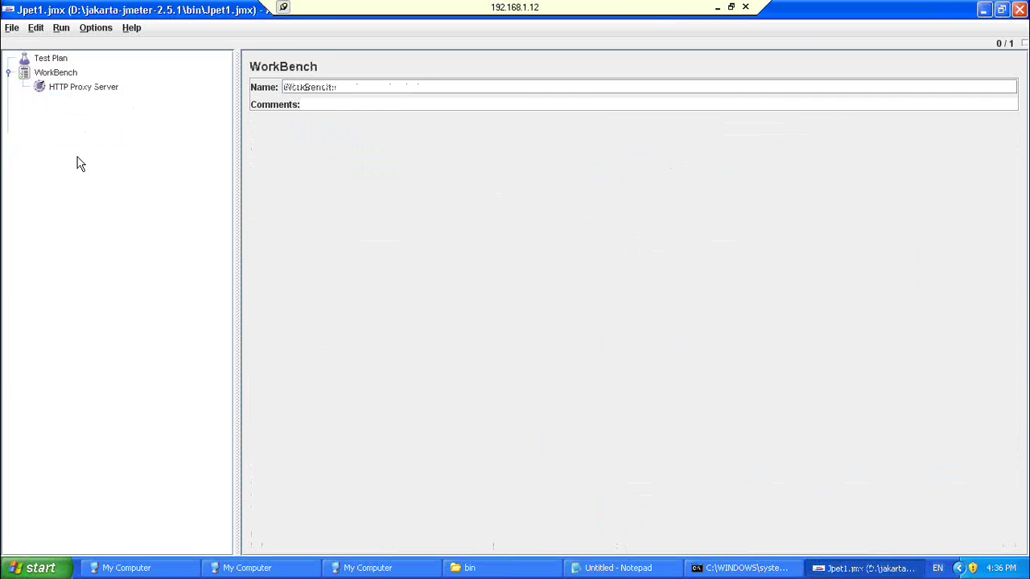
# Step: Add a Simple Controller logic controller to the WorkBench
pyautogui.click(59, 74)
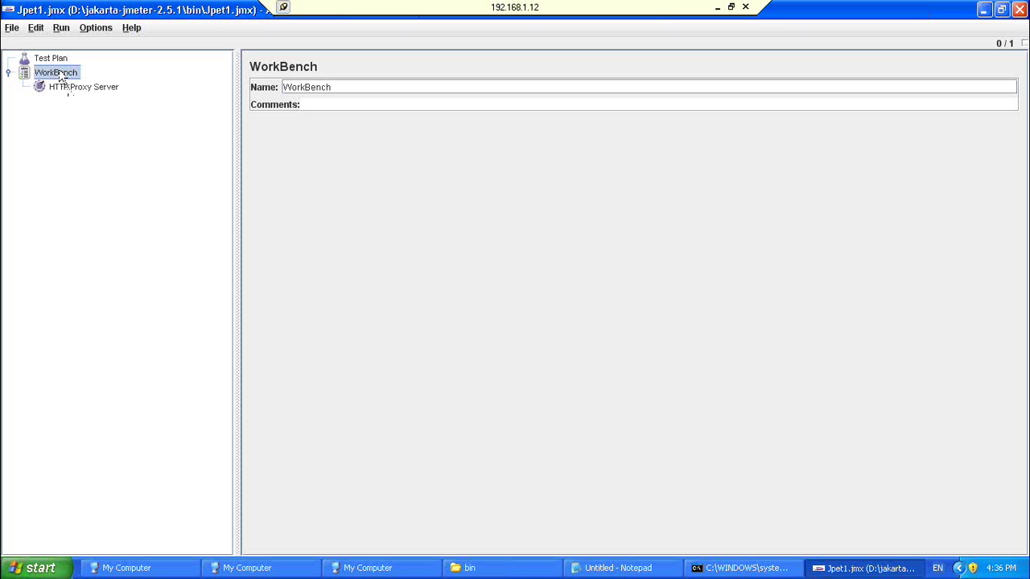
pyautogui.rightClick(59, 74)
pyautogui.moveTo(190, 88)
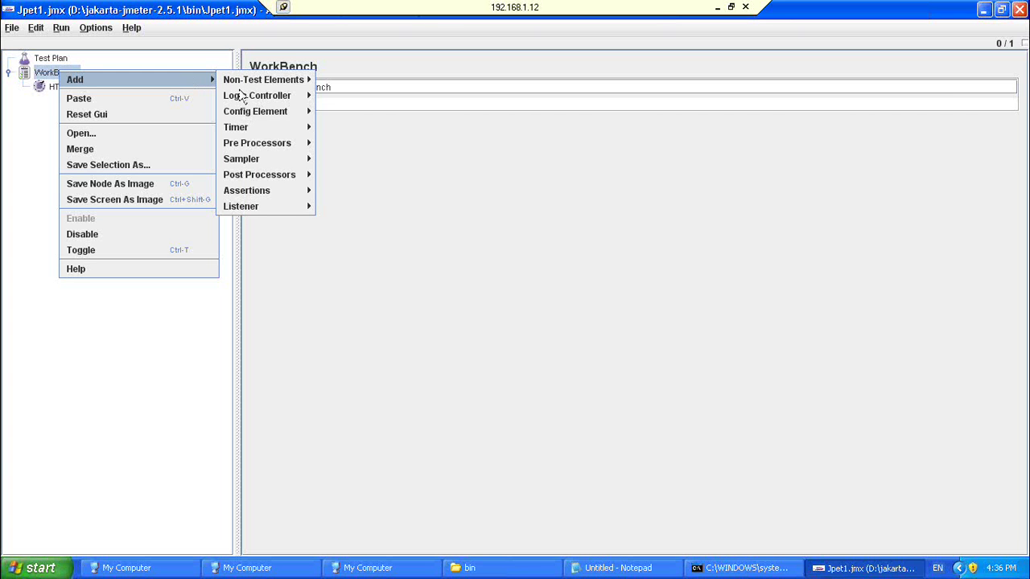
pyautogui.click(263, 103)
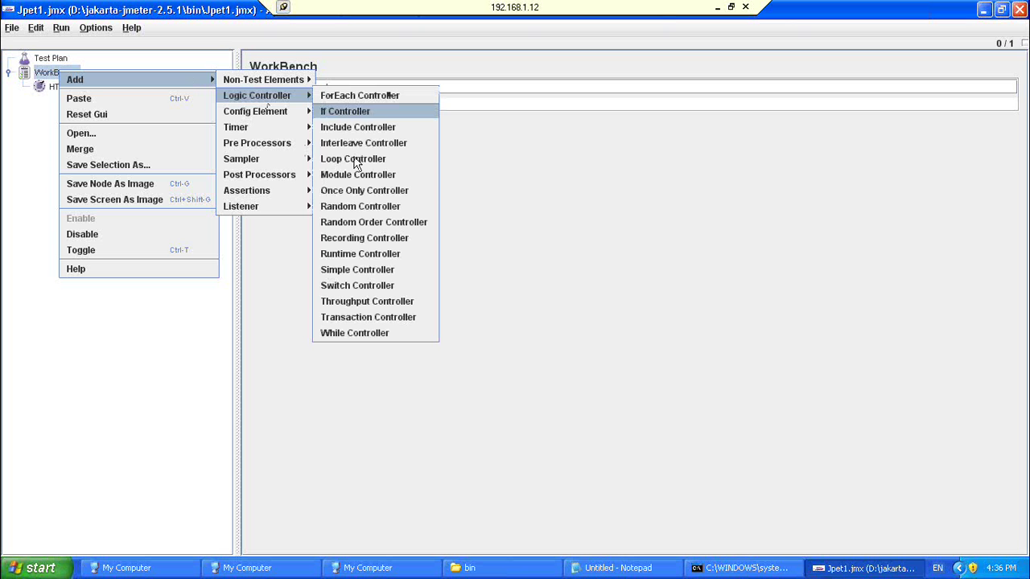
pyautogui.click(358, 270)
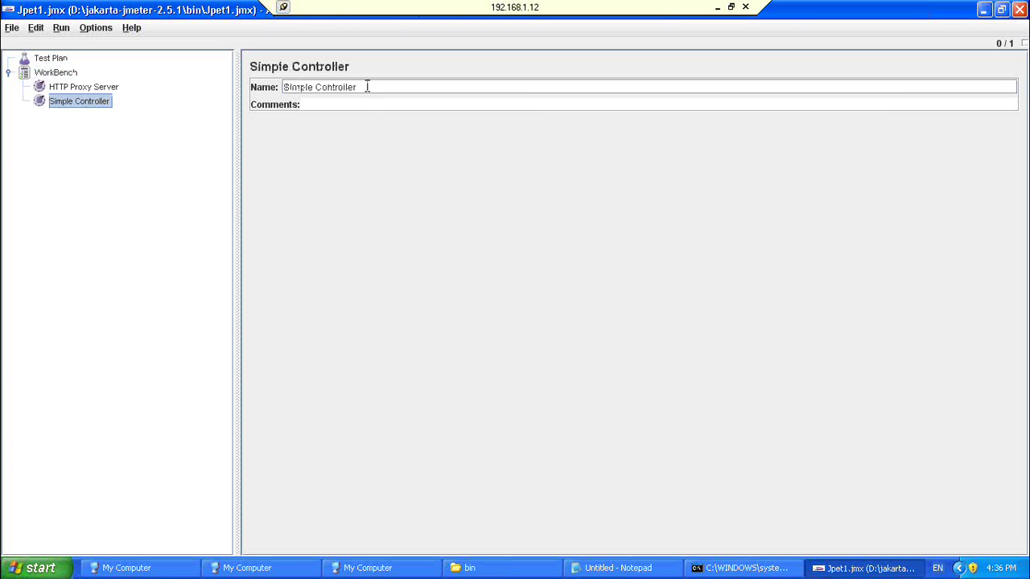
# Step: Rename the new Simple Controller as JPetStore Landing Page
pyautogui.doubleClick(367, 87)
pyautogui.press('BackSpace')
pyautogui.doubleClick(367, 86)
pyautogui.press('BackSpace')
pyautogui.write('J')
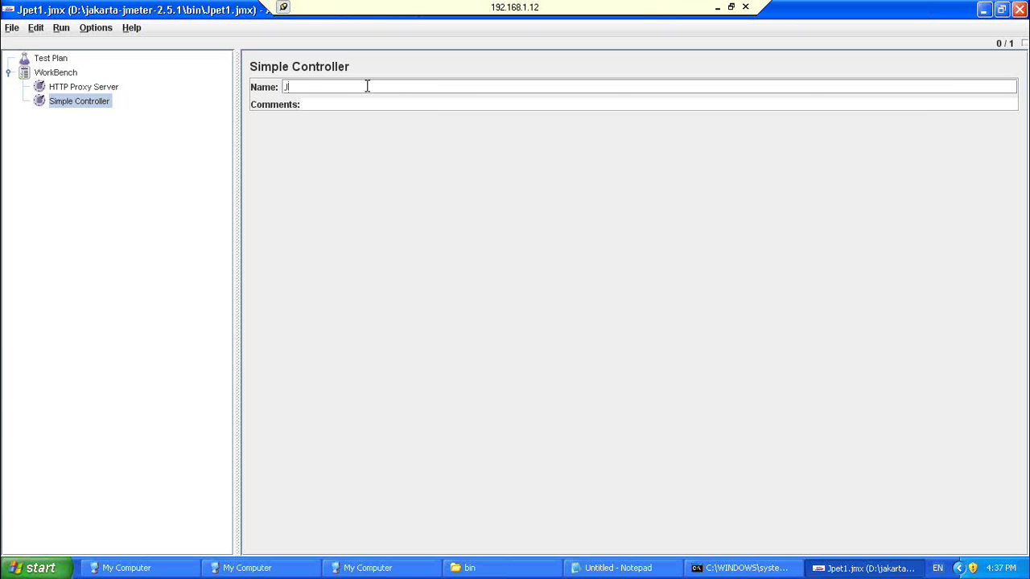
pyautogui.write('PetStore Landing Page')
pyautogui.press('BackSpace')
pyautogui.press('BackSpace')
pyautogui.press('BackSpace')
pyautogui.press('BackSpace')
pyautogui.write('Page')
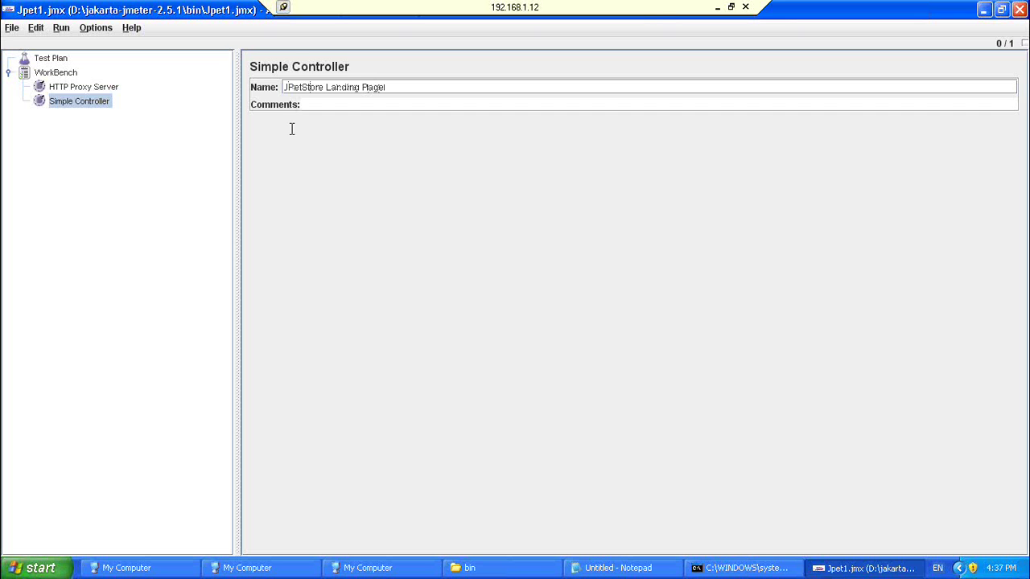
pyautogui.click(106, 223)
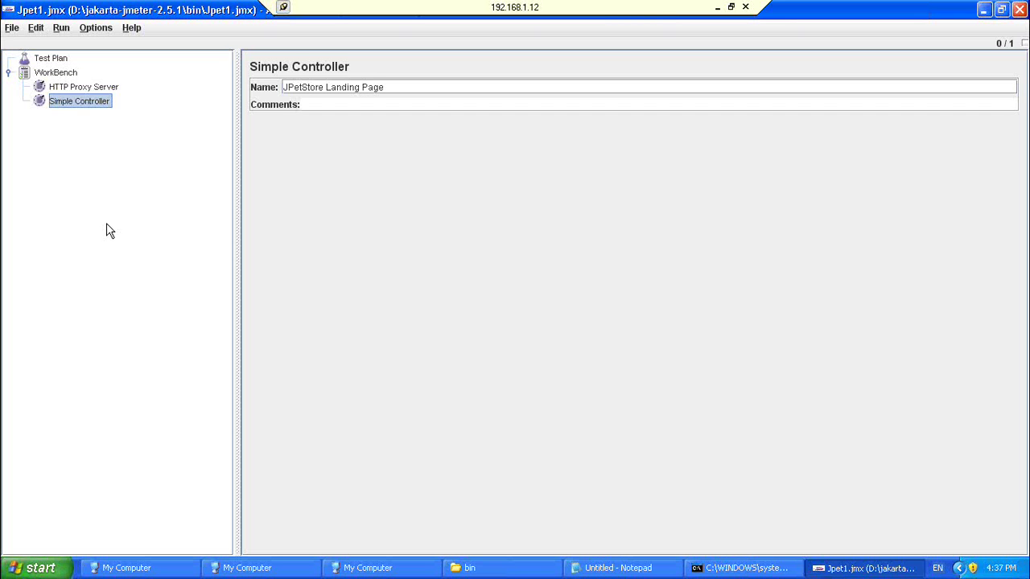
# Step: Add a second Simple Controller to the WorkBench and select its whole name for replacement
pyautogui.rightClick(67, 80)
pyautogui.moveTo(153, 86)
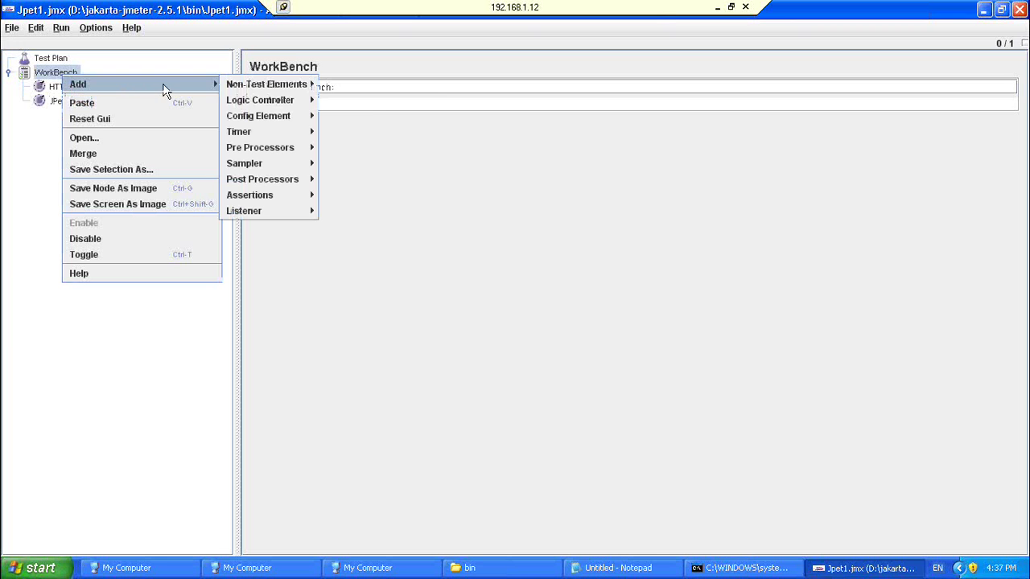
pyautogui.moveTo(286, 96)
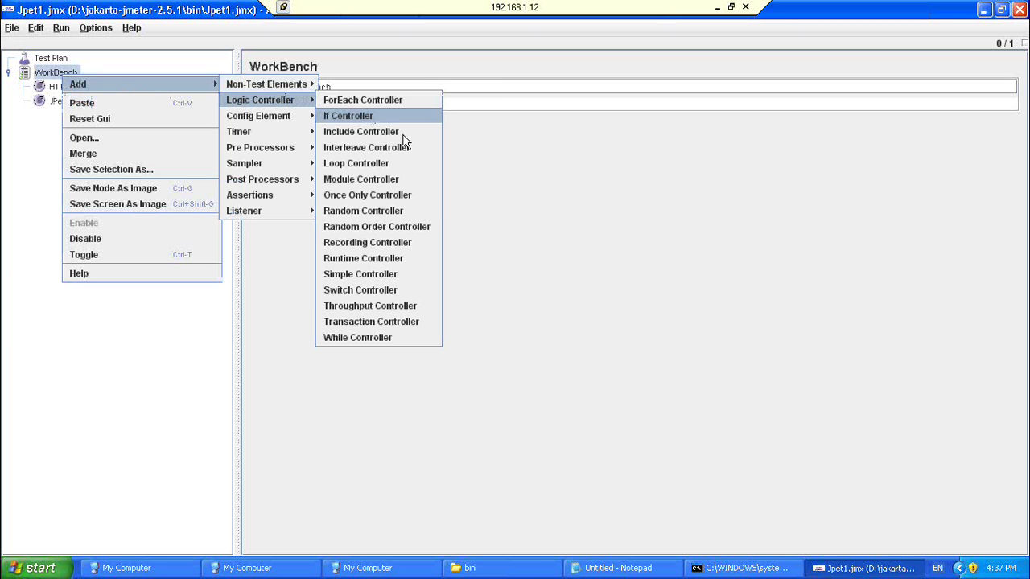
pyautogui.click(363, 276)
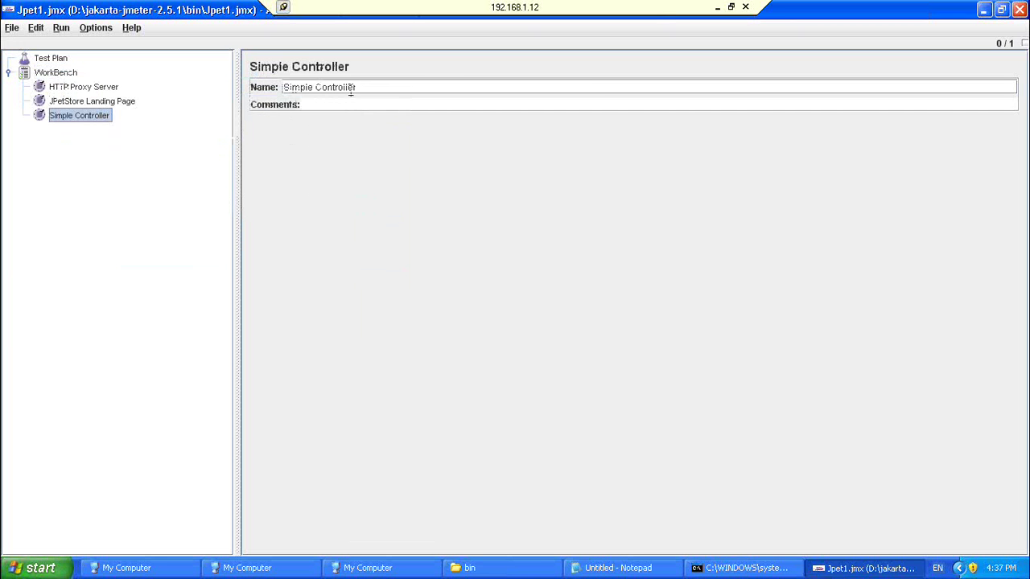
pyautogui.moveTo(366, 87); pyautogui.dragTo(243, 87)
pyautogui.write('Sing')
pyautogui.press('BackSpace')
pyautogui.press('BackSpace')
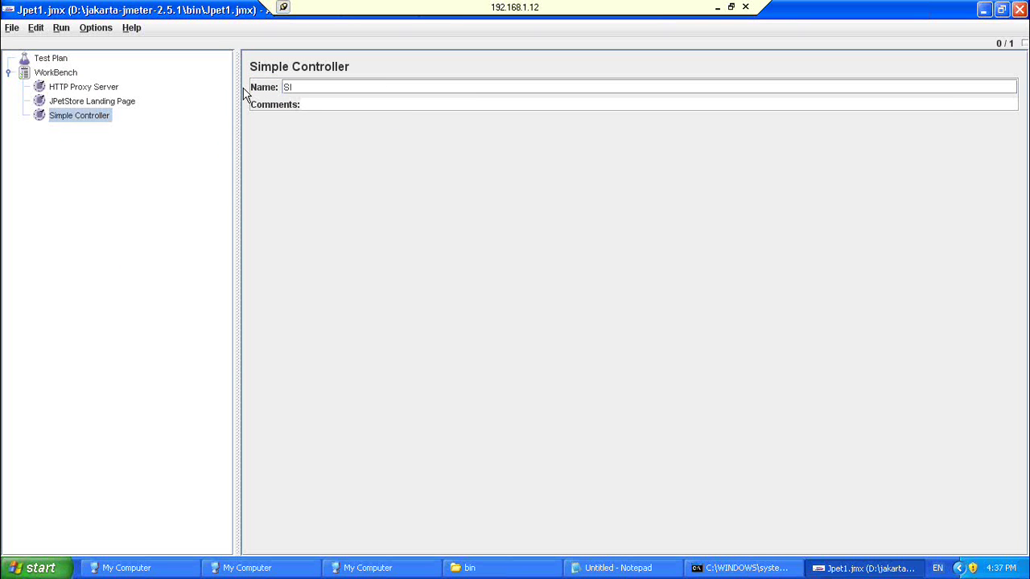
pyautogui.write('gn-In Page')
pyautogui.press('BackSpace')
pyautogui.press('BackSpace')
pyautogui.press('BackSpace')
pyautogui.press('BackSpace')
pyautogui.press('BackSpace')
pyautogui.press('BackSpace')
pyautogui.press('BackSpace')
pyautogui.press('BackSpace')
pyautogui.press('BackSpace')
pyautogui.press('BackSpace')
pyautogui.press('BackSpace')
pyautogui.press('BackSpace')
# Step: Name the second controller Categories Page and return to the WorkBench node
pyautogui.write('Categories Page')
pyautogui.click(66, 75)
# Step: Add a third Simple Controller to the WorkBench, below Categories Page
pyautogui.rightClick(68, 77)
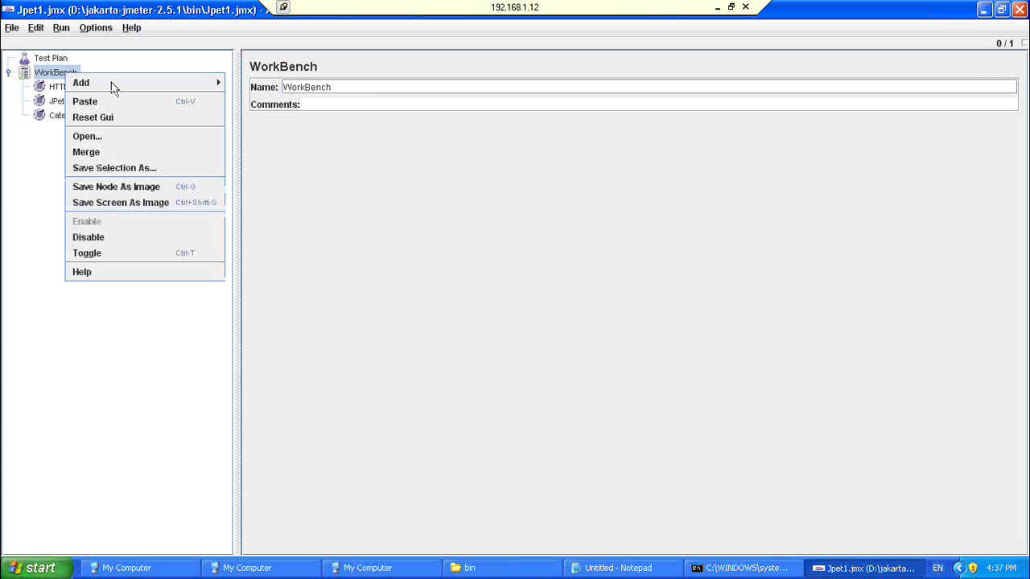
pyautogui.moveTo(148, 83)
pyautogui.moveTo(274, 103)
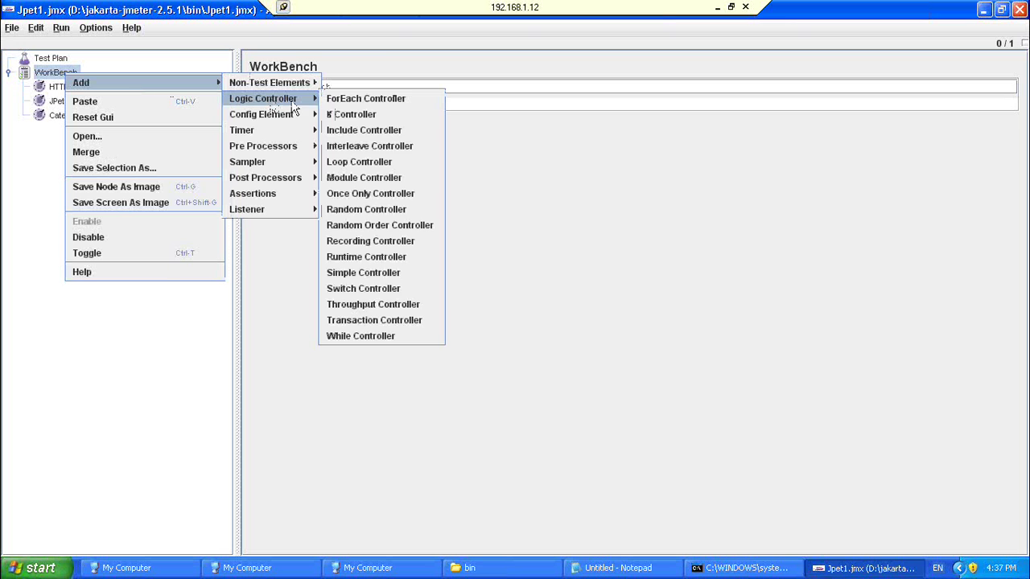
pyautogui.click(363, 273)
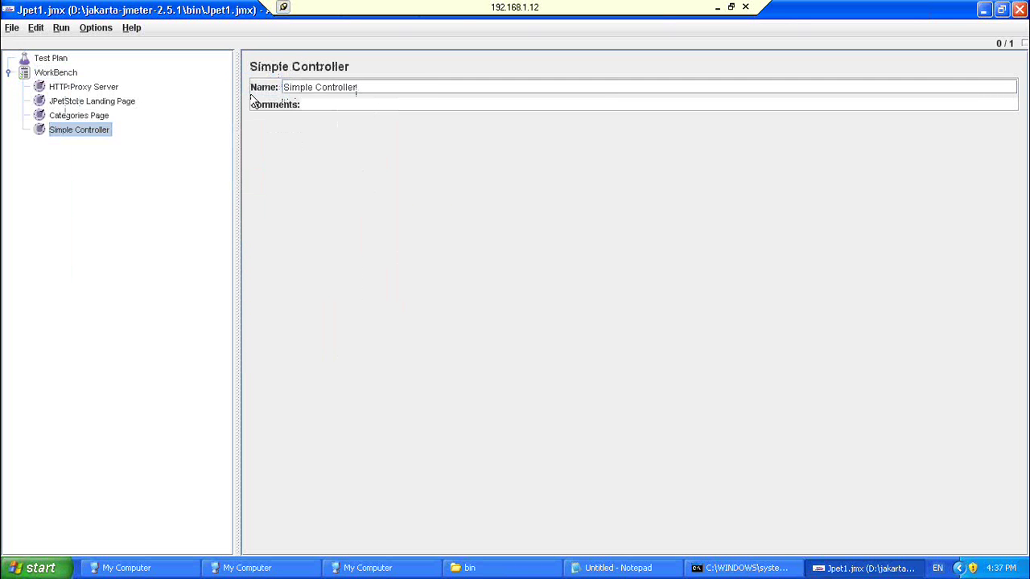
# Step: Replace the third controller's default name with Products Page
pyautogui.press('BackSpace')
pyautogui.press('BackSpace')
pyautogui.press('BackSpace')
pyautogui.press('BackSpace')
pyautogui.press('BackSpace')
pyautogui.press('BackSpace')
pyautogui.press('BackSpace')
pyautogui.press('BackSpace')
pyautogui.press('BackSpace')
pyautogui.press('BackSpace')
pyautogui.press('BackSpace')
pyautogui.press('BackSpace')
pyautogui.press('BackSpace')
pyautogui.press('BackSpace')
pyautogui.press('BackSpace')
pyautogui.press('BackSpace')
pyautogui.press('BackSpace')
pyautogui.write('ProductslPage')
# Step: Add a fourth Simple Controller to the WorkBench and name it Items Page
pyautogui.click(64, 73)
pyautogui.rightClick(67, 79)
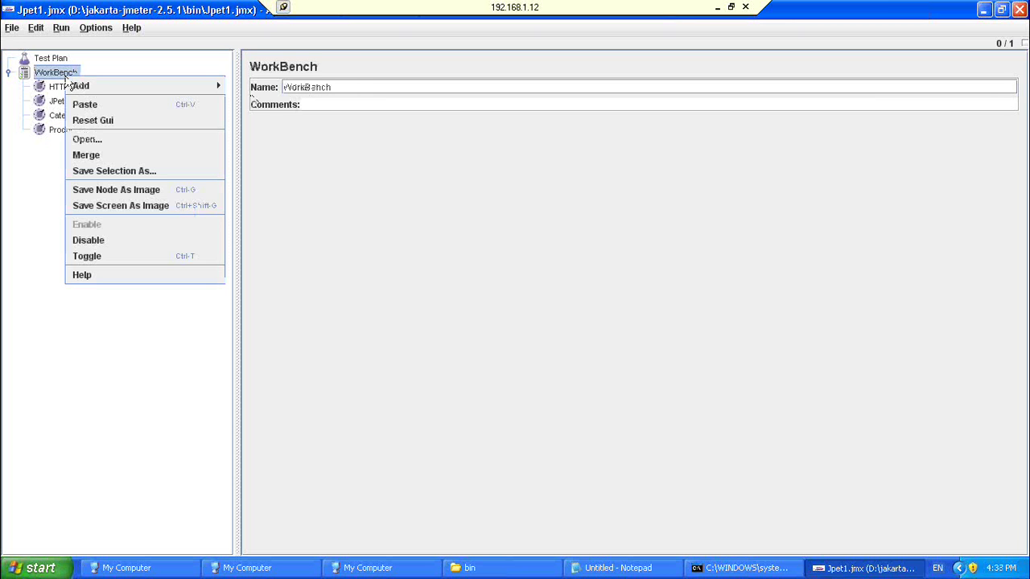
pyautogui.moveTo(107, 84)
pyautogui.moveTo(273, 85)
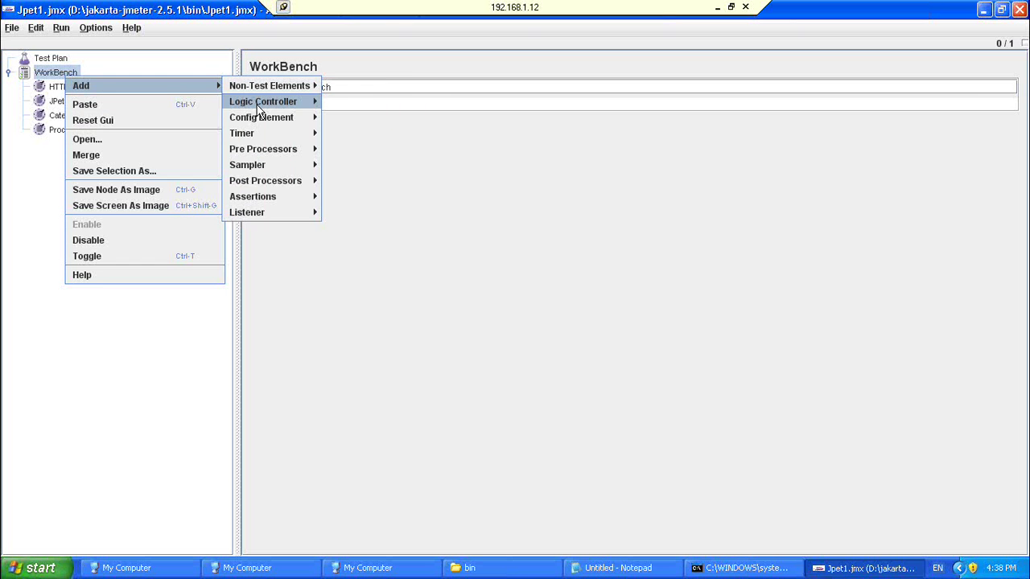
pyautogui.moveTo(260, 111)
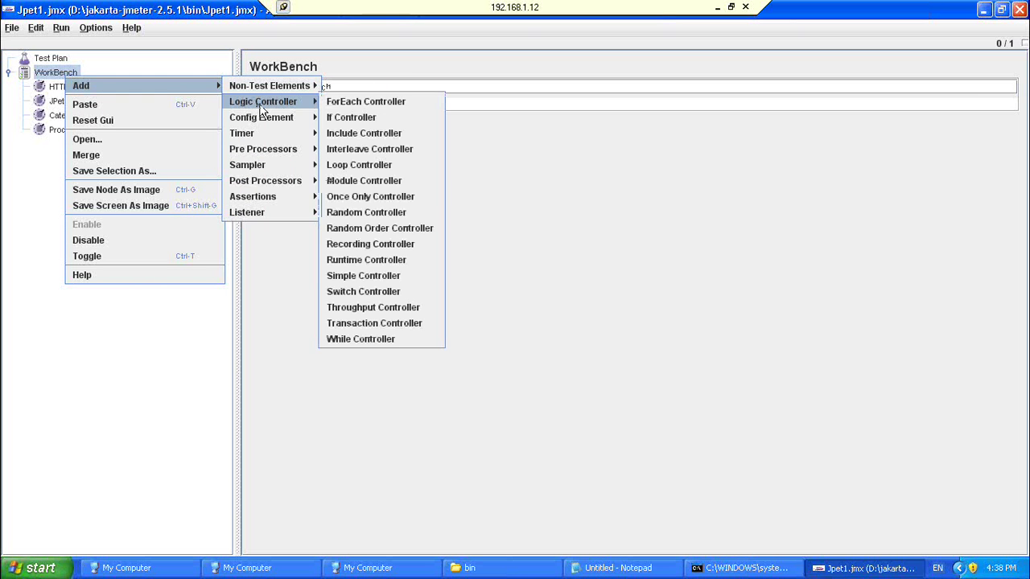
pyautogui.click(360, 278)
pyautogui.tripleClick(375, 87)
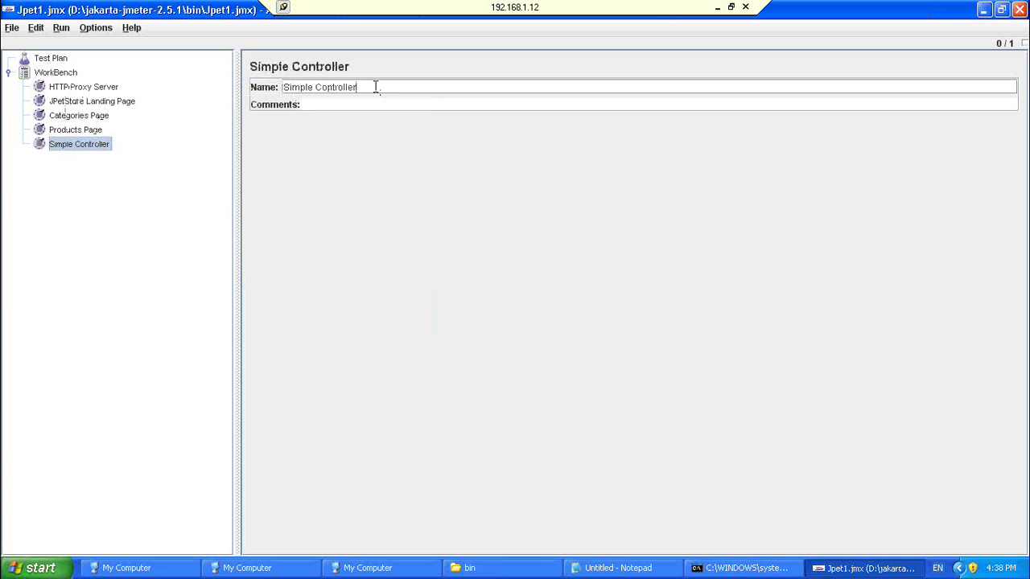
pyautogui.write('Items Page')
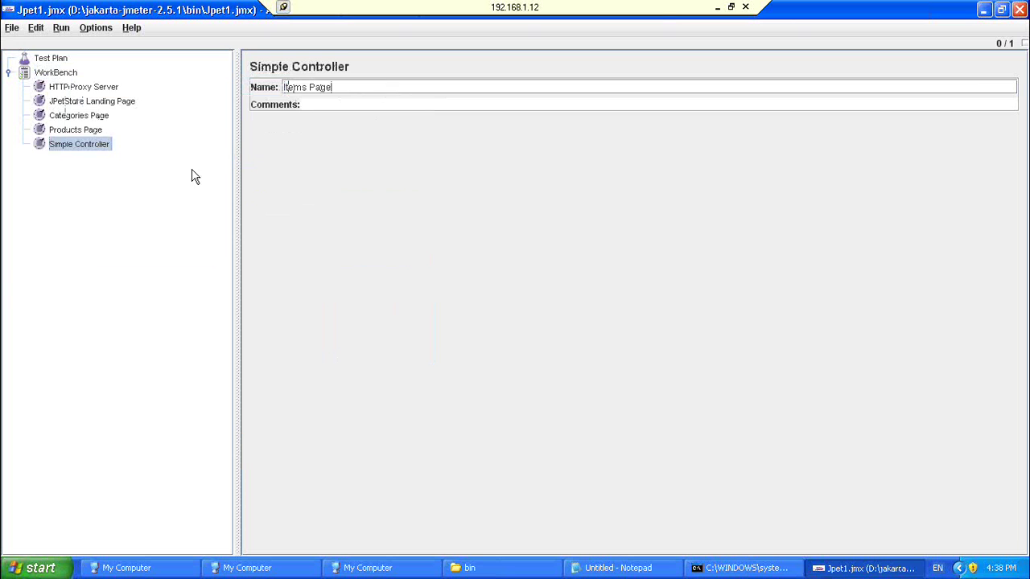
# Step: Add a fifth Simple Controller to the WorkBench and name it Add to cart
pyautogui.click(70, 75)
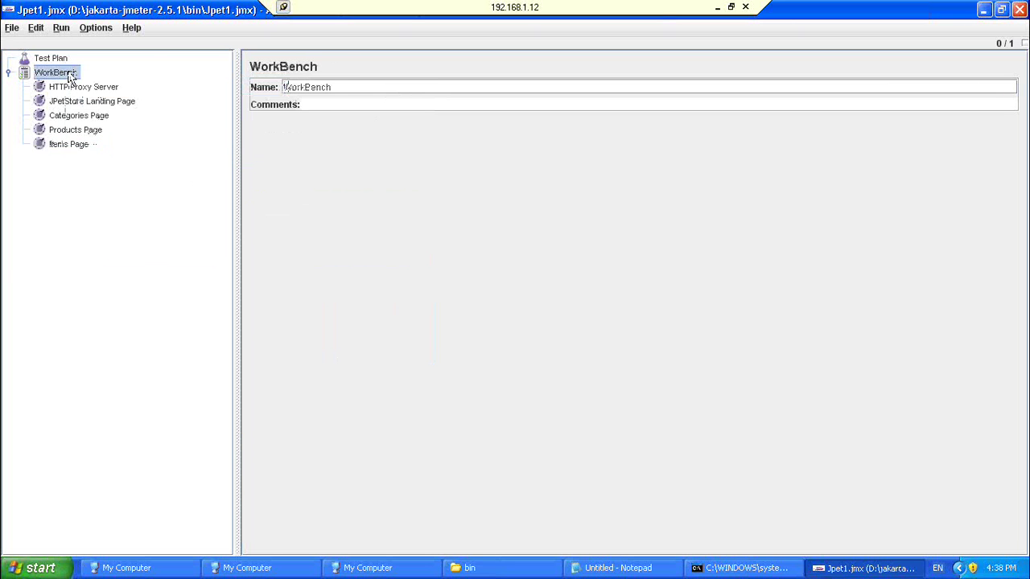
pyautogui.rightClick(70, 76)
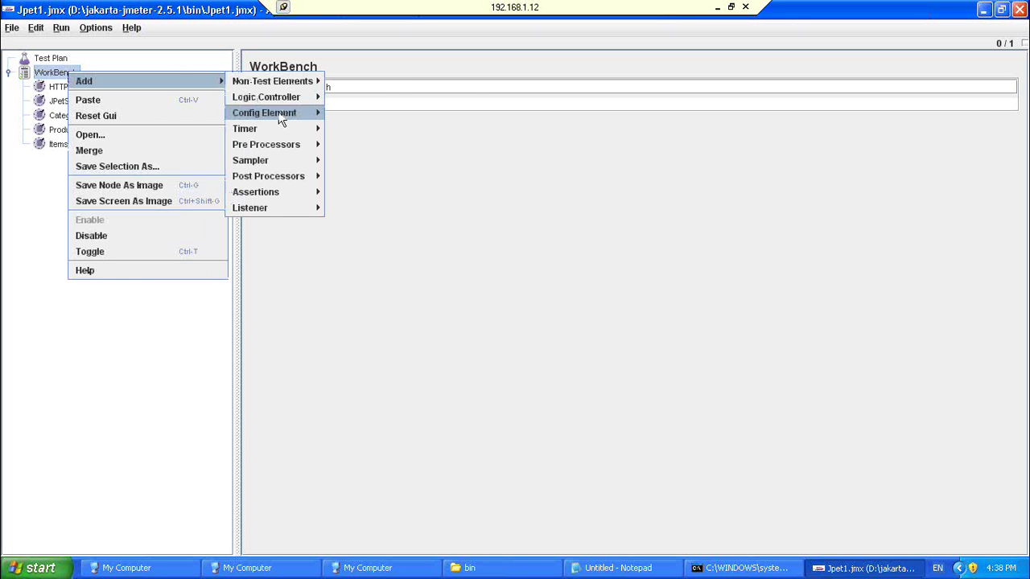
pyautogui.moveTo(280, 118)
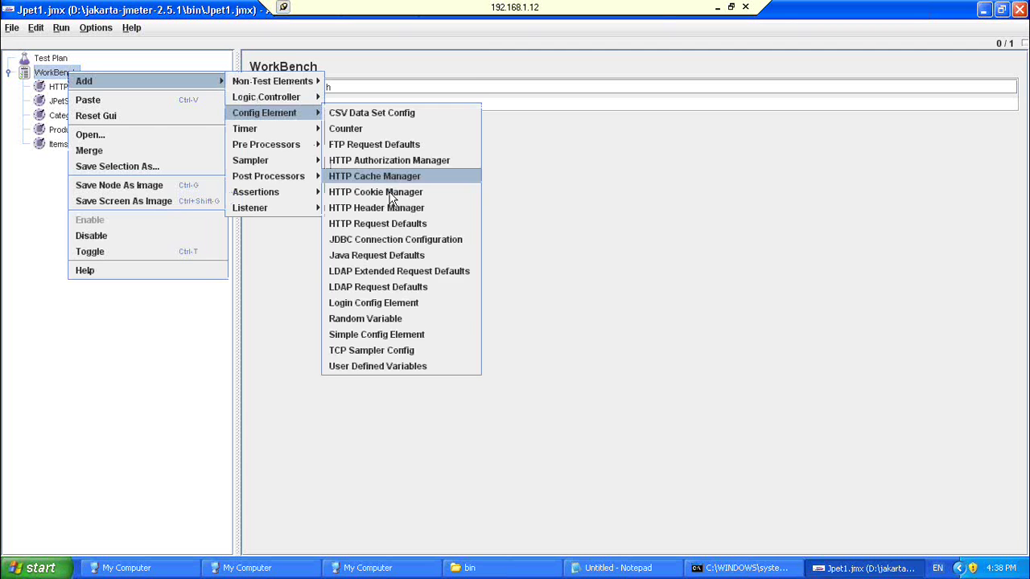
pyautogui.click(366, 270)
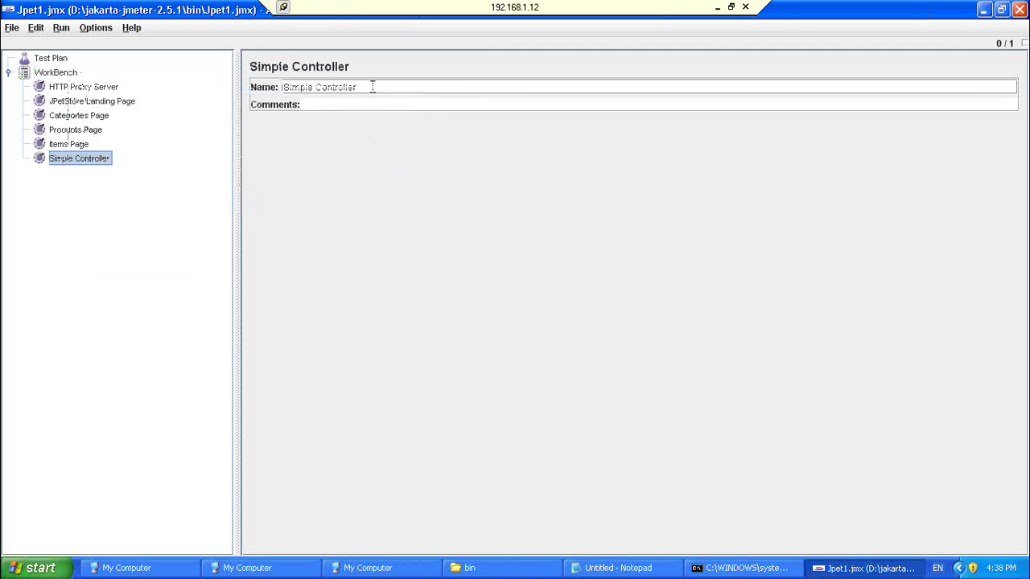
pyautogui.moveTo(373, 87); pyautogui.dragTo(233, 92)
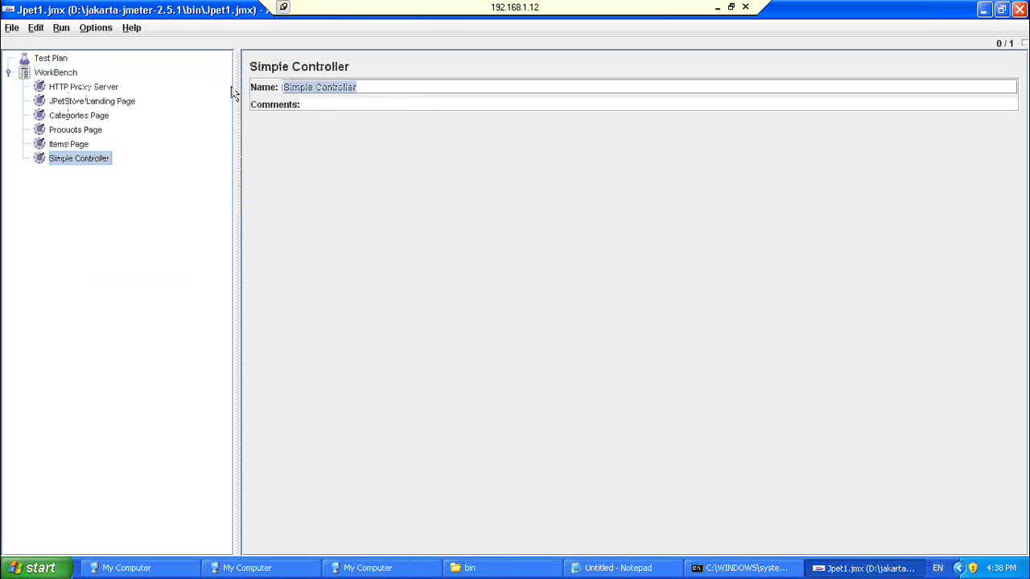
pyautogui.write('Add to cart')
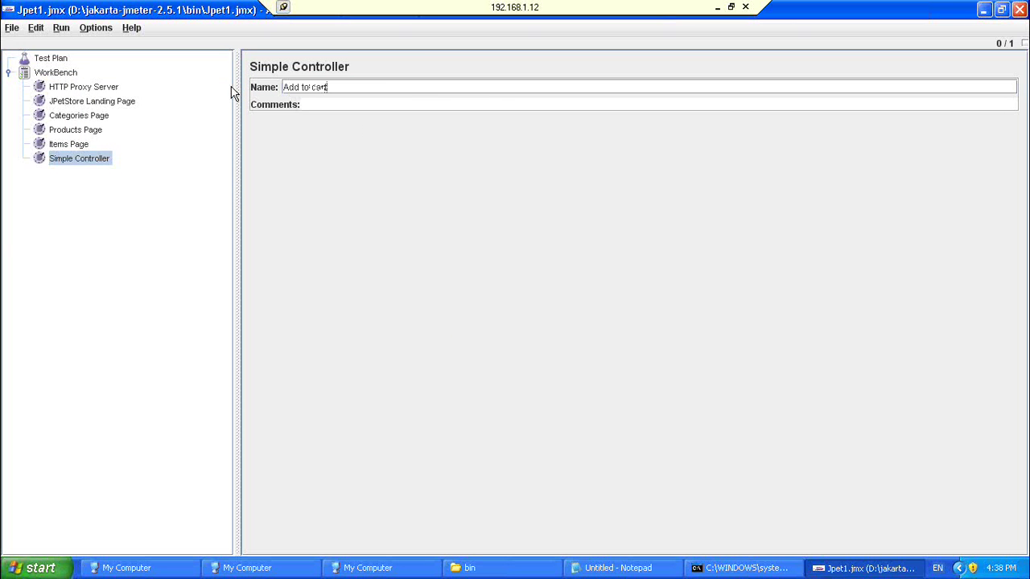
pyautogui.click(81, 314)
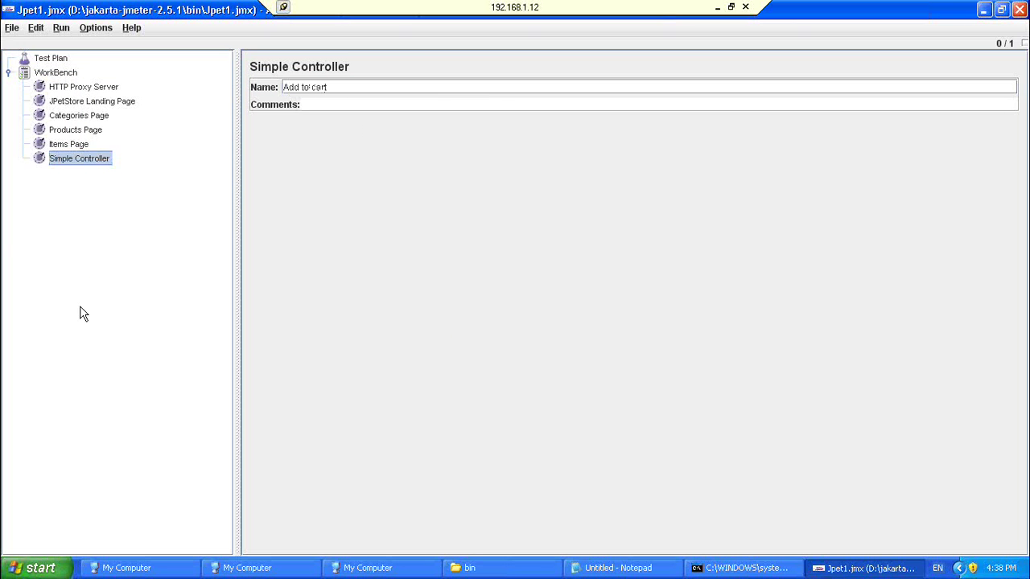
pyautogui.click(69, 148)
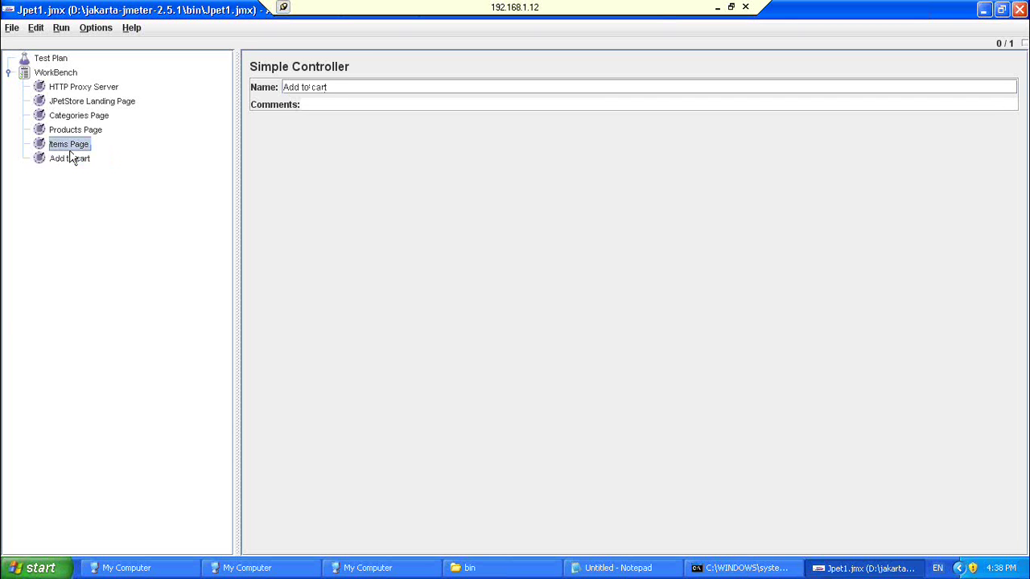
pyautogui.click(74, 105)
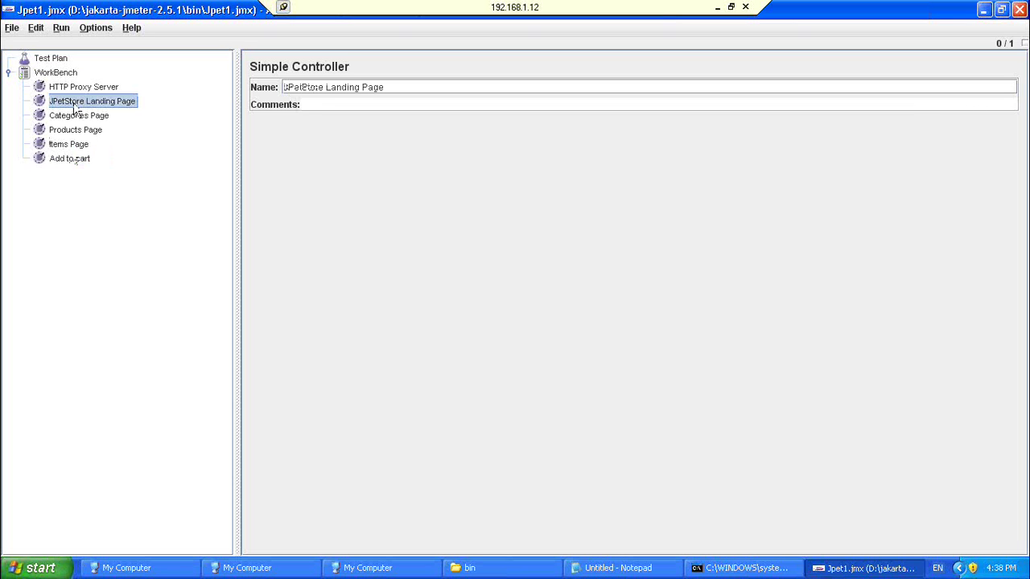
pyautogui.click(44, 571)
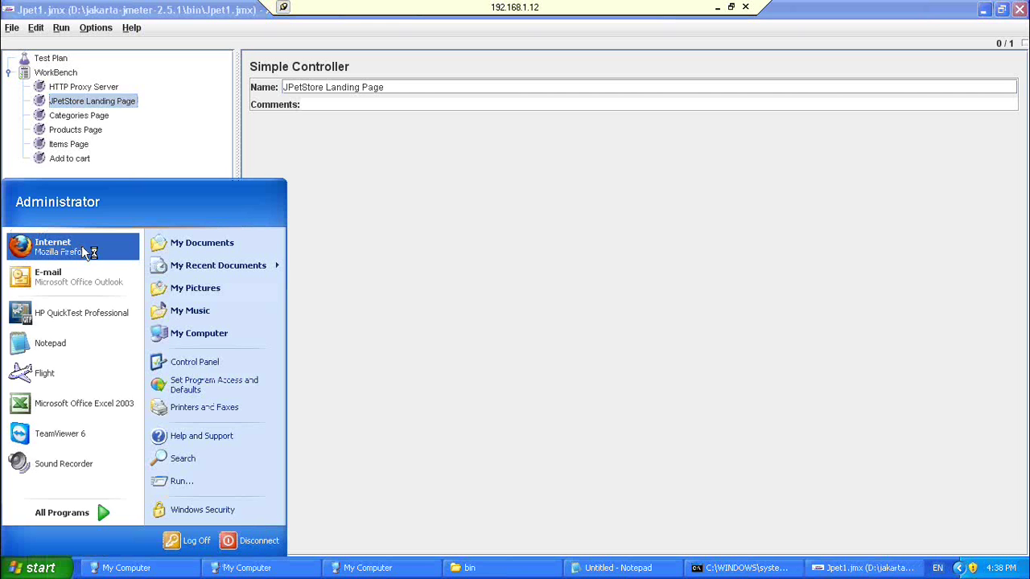
pyautogui.click(82, 247)
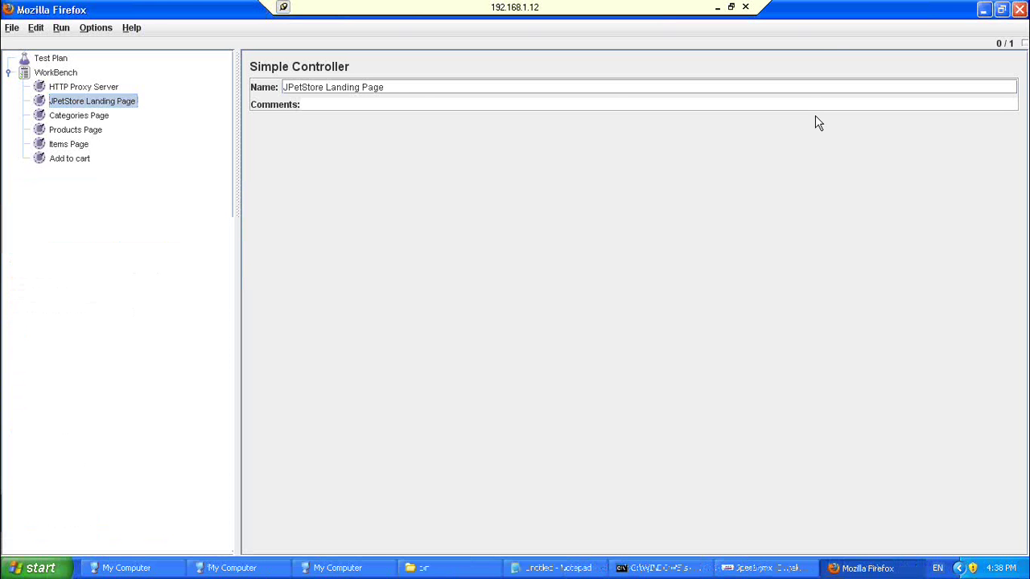
pyautogui.click(808, 50)
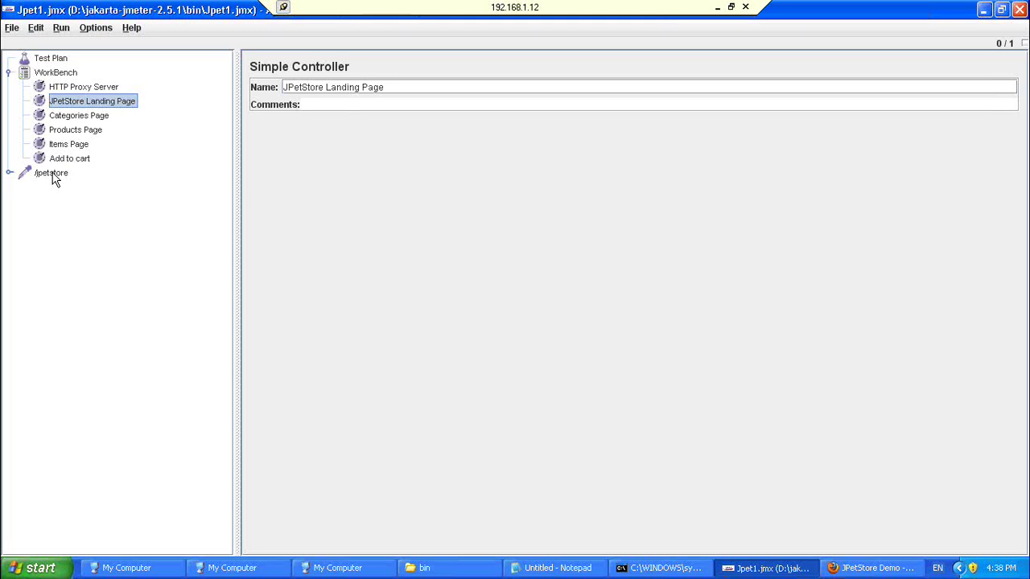
# Step: Move the recorded /jpetstore request into the JPetStore Landing Page controller as a child
pyautogui.click(52, 174)
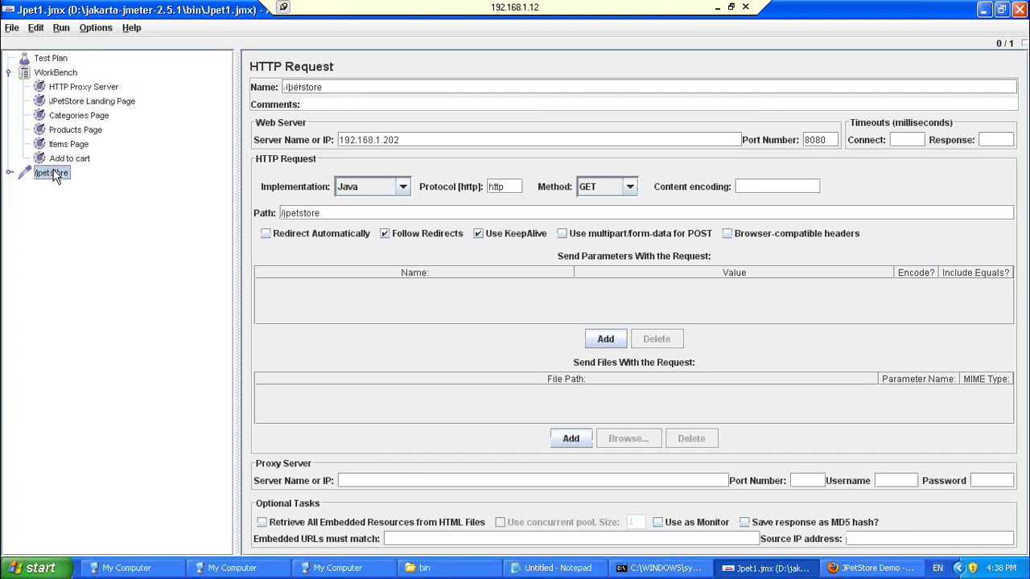
pyautogui.click(58, 159)
pyautogui.click(86, 115)
pyautogui.moveTo(87, 115); pyautogui.dragTo(89, 105)
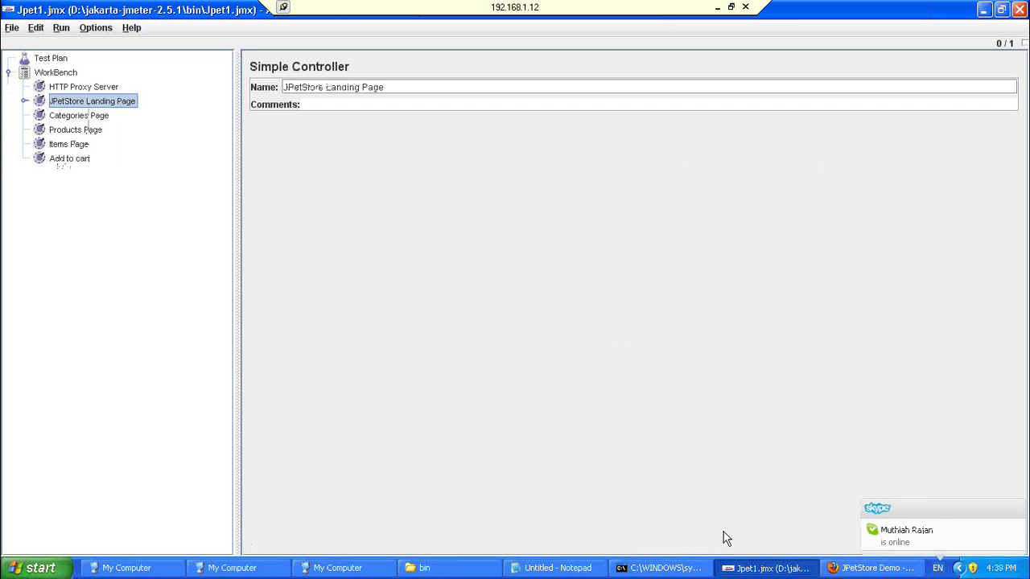
# Step: Enter the store in Firefox, and in JMeter move the recorded /jpetstore/shop/index.shtml request into Categories Page as a child
pyautogui.click(842, 573)
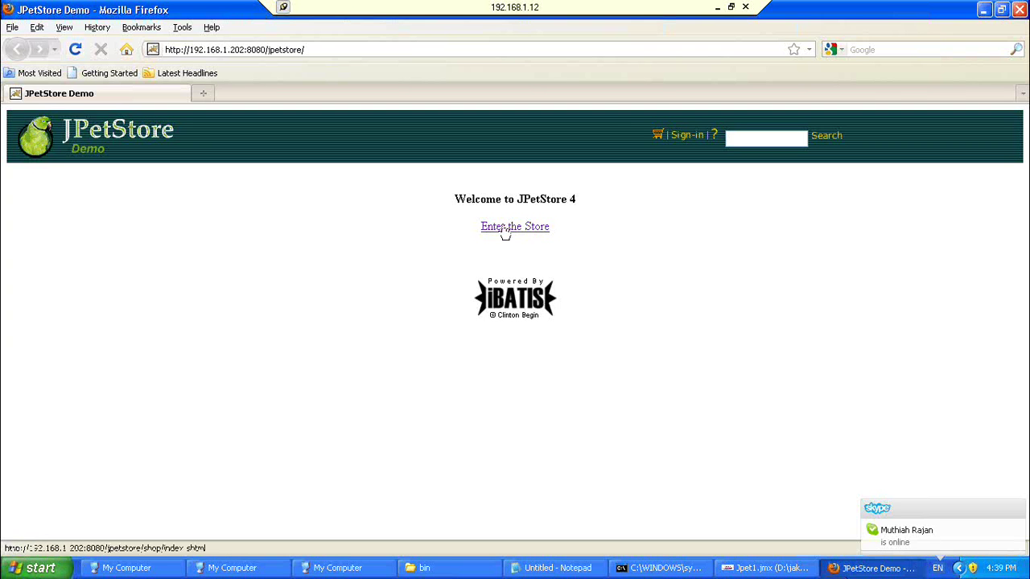
pyautogui.click(505, 229)
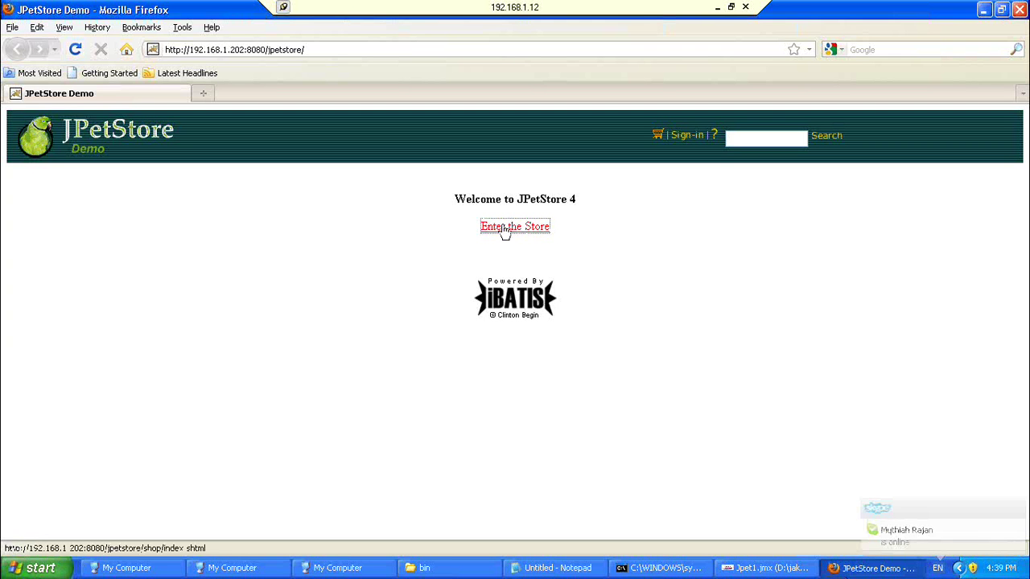
pyautogui.click(754, 570)
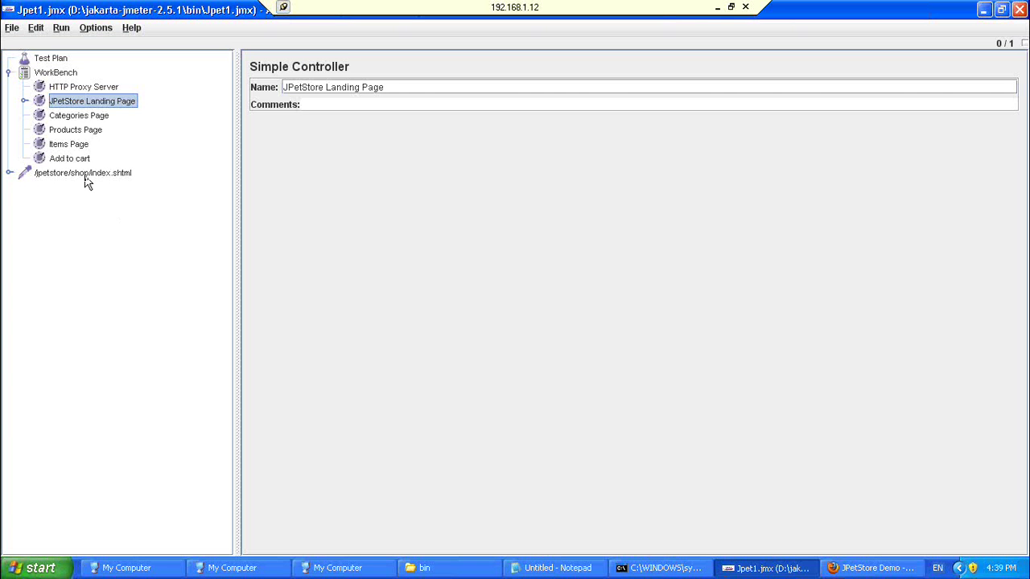
pyautogui.click(84, 174)
pyautogui.moveTo(87, 184); pyautogui.dragTo(92, 121)
pyautogui.click(122, 160)
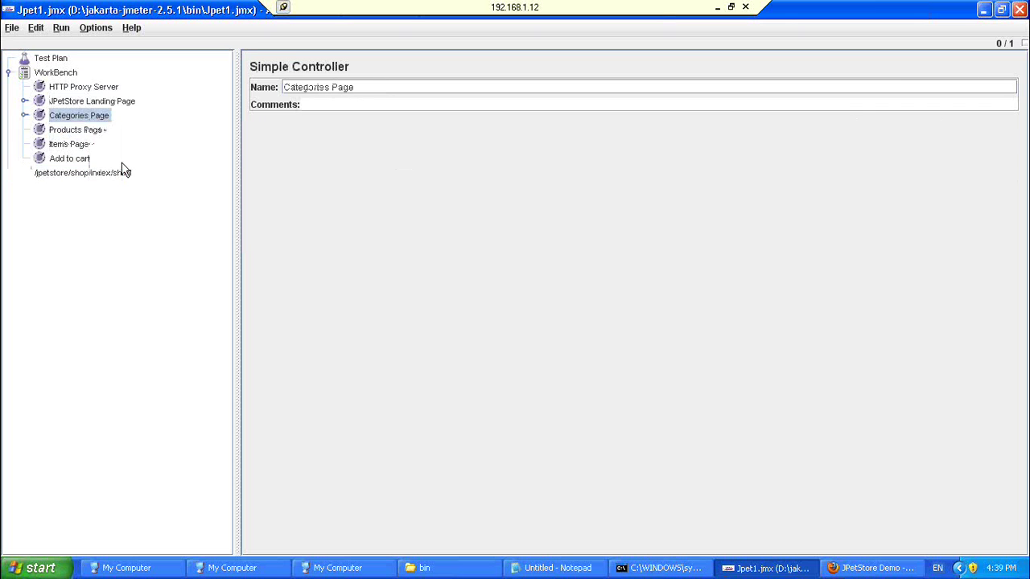
pyautogui.click(24, 116)
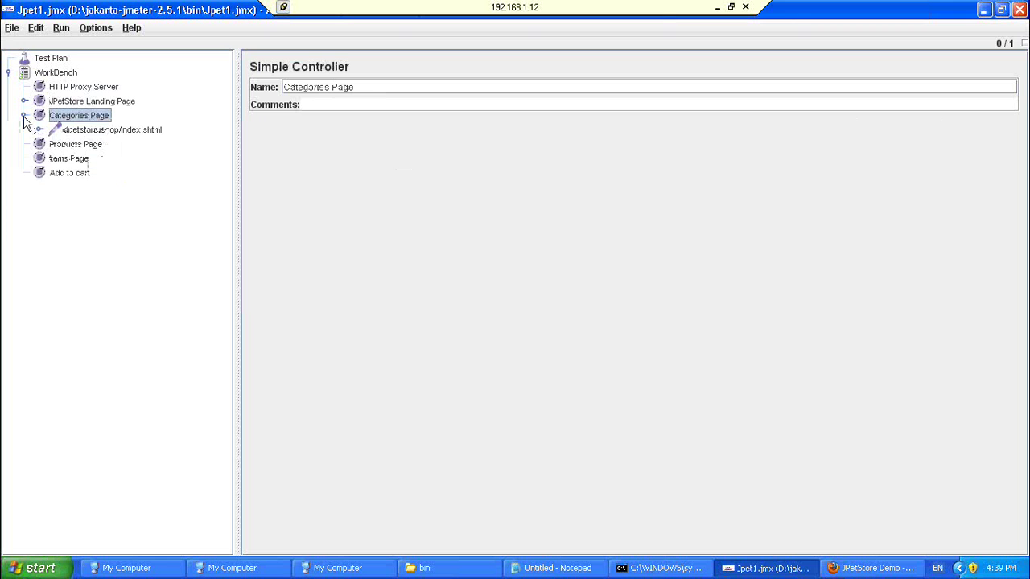
pyautogui.click(24, 117)
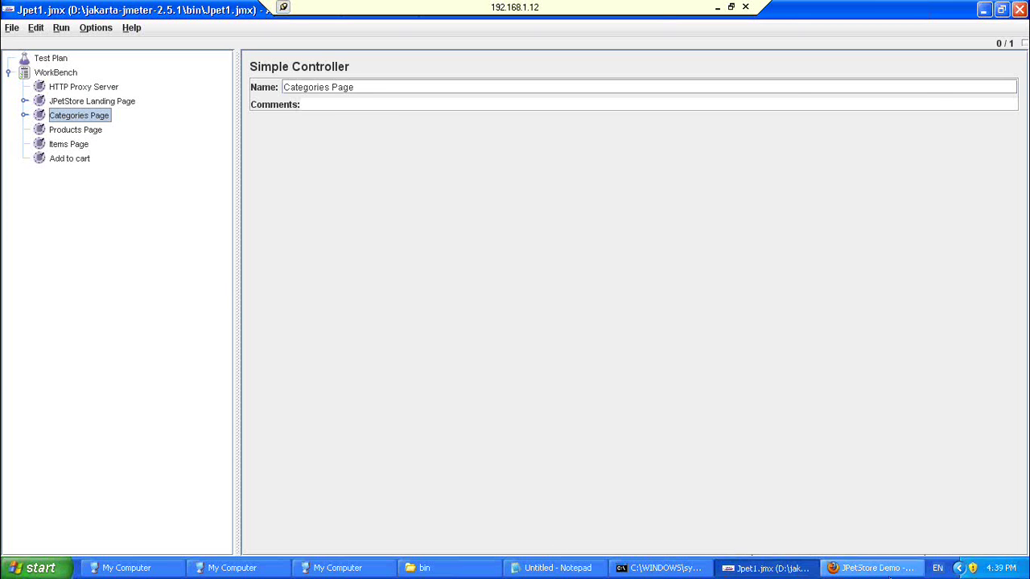
# Step: Open the Dogs category in Firefox, and in JMeter move the recorded /jpetstore/shop/viewCategory.shtml request into Products Page as a child
pyautogui.click(871, 569)
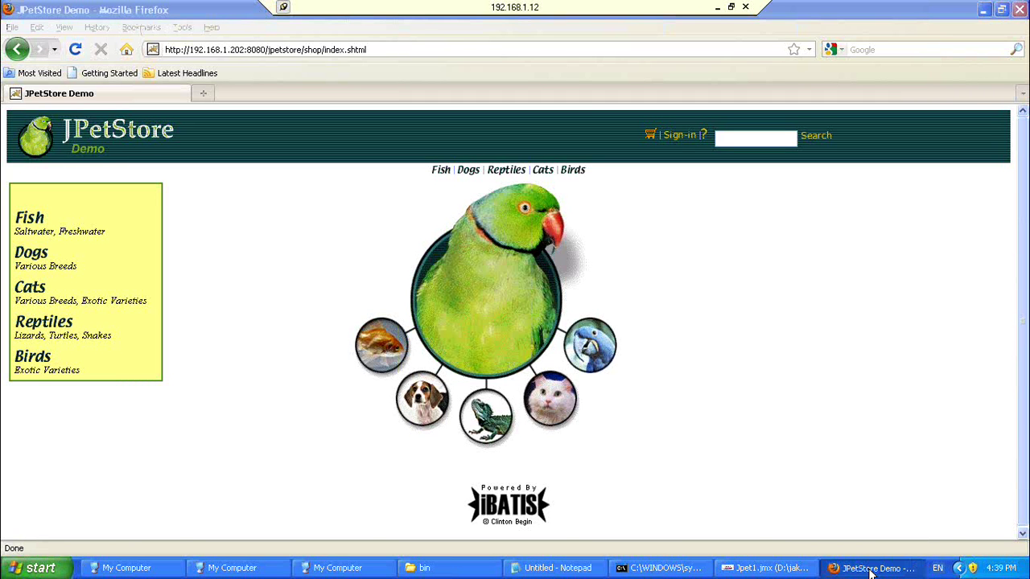
pyautogui.click(430, 406)
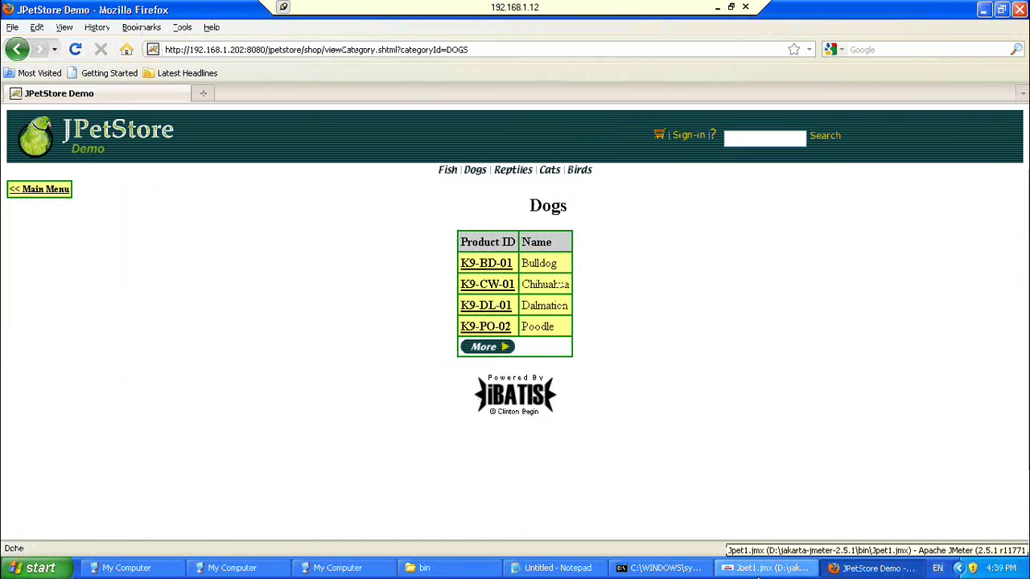
pyautogui.click(765, 568)
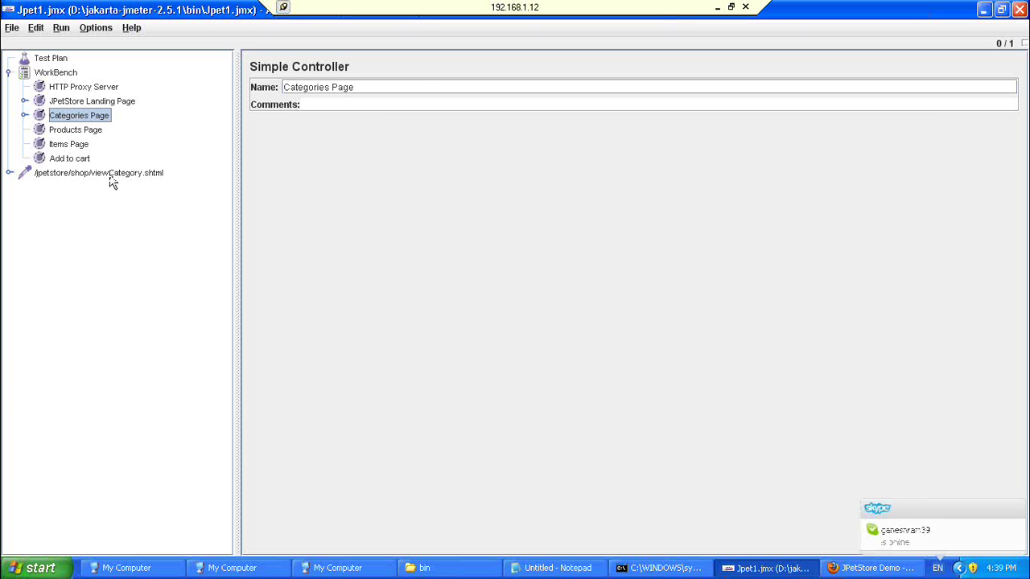
pyautogui.click(113, 175)
pyautogui.moveTo(113, 183); pyautogui.dragTo(75, 130)
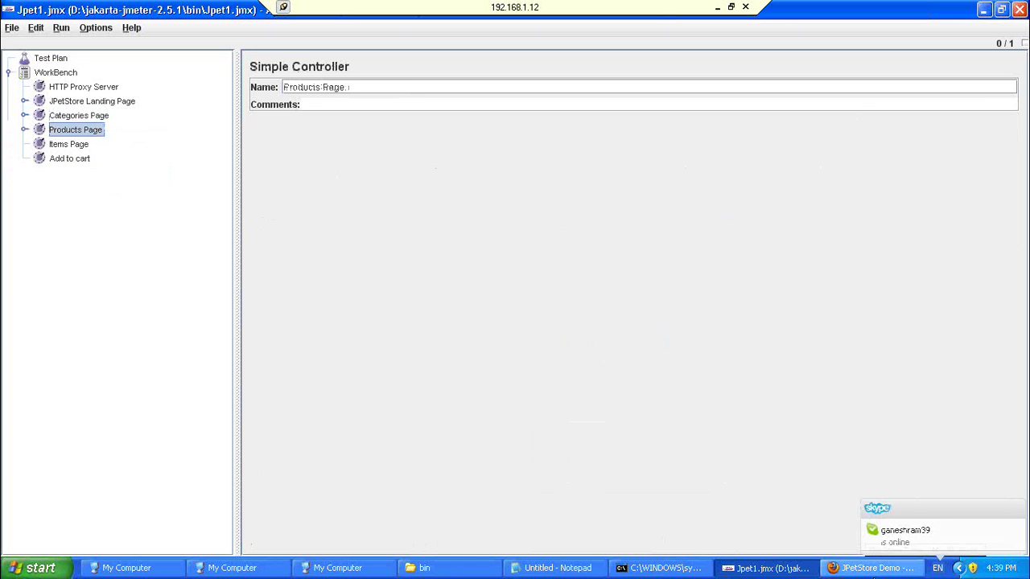
# Step: Open Bulldog product K9-BD-01 in Firefox, and in JMeter move its recorded request into Items Page as a child
pyautogui.click(873, 568)
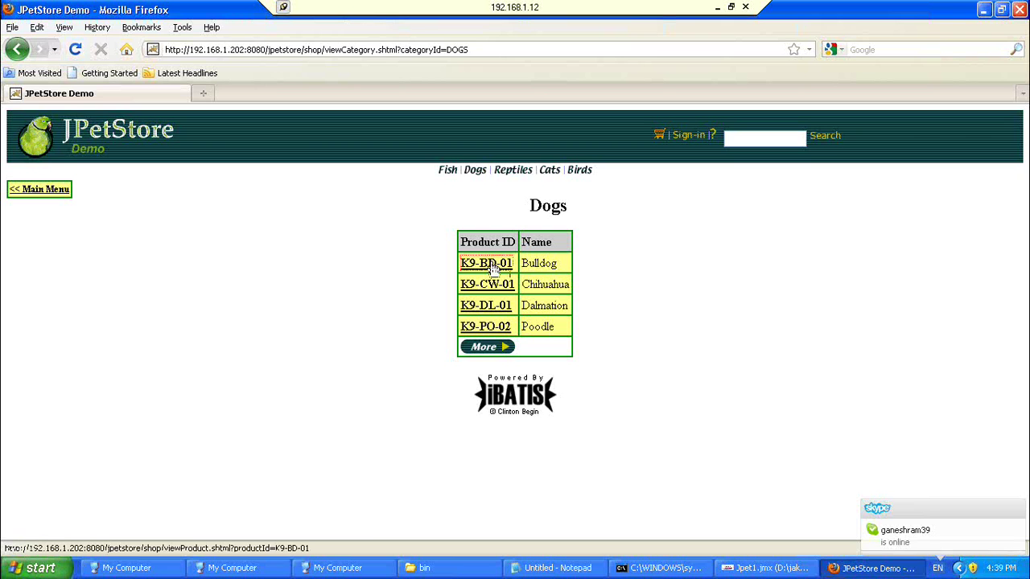
pyautogui.click(494, 270)
pyautogui.hotkey('alt', 'Tab')
pyautogui.click(118, 180)
pyautogui.moveTo(119, 174); pyautogui.dragTo(79, 147)
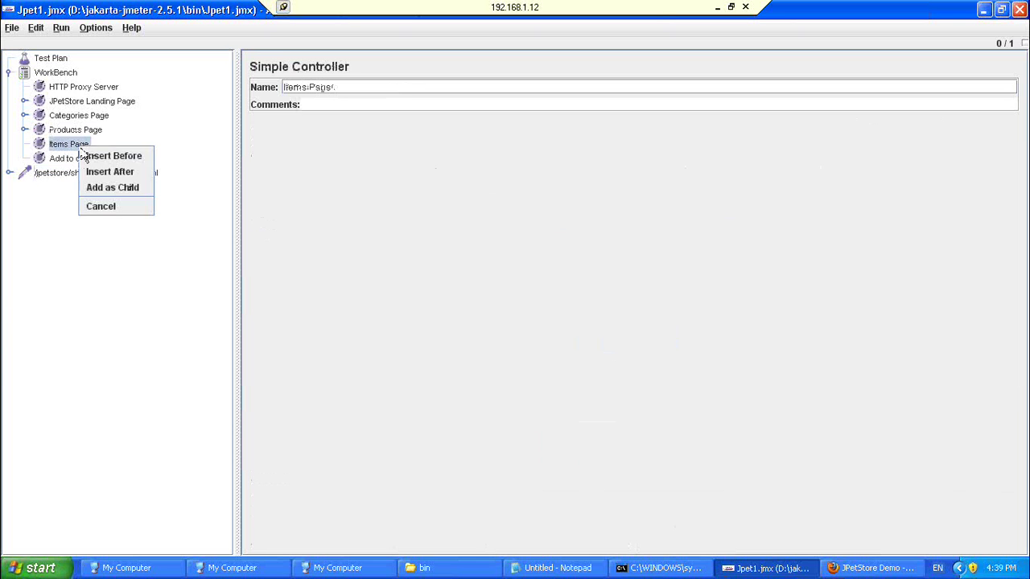
pyautogui.click(96, 189)
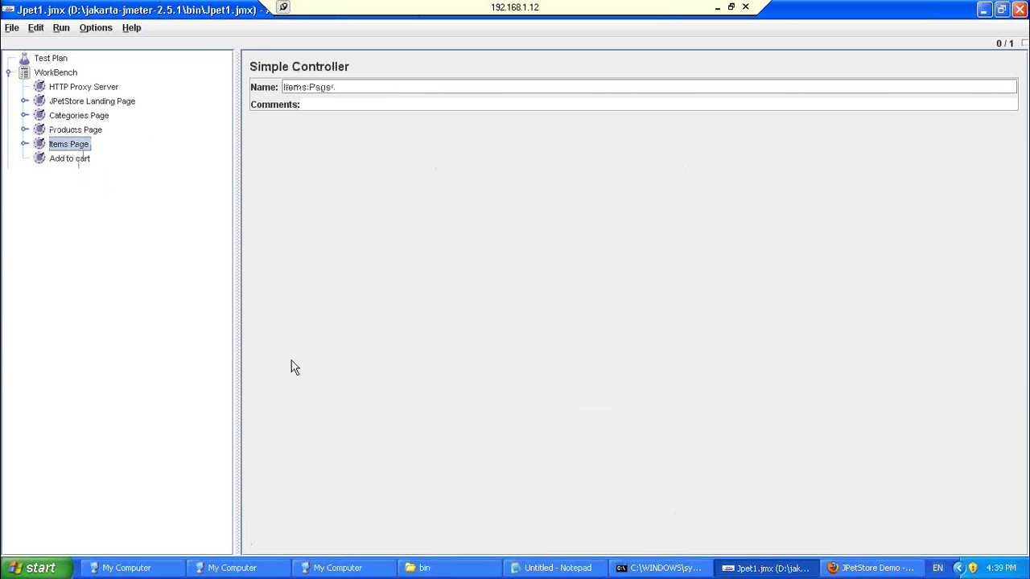
# Step: Add item EST-6 to the cart in Firefox, and in JMeter move the recorded /jpetstore/shop/addItemToCart.shtml request into Add to cart
pyautogui.click(861, 573)
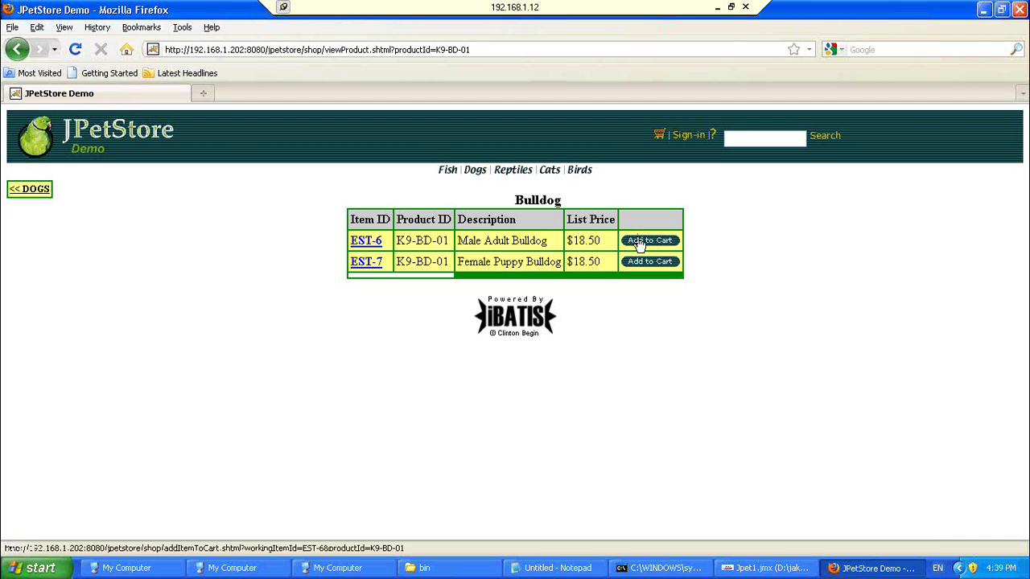
pyautogui.click(641, 242)
pyautogui.click(764, 570)
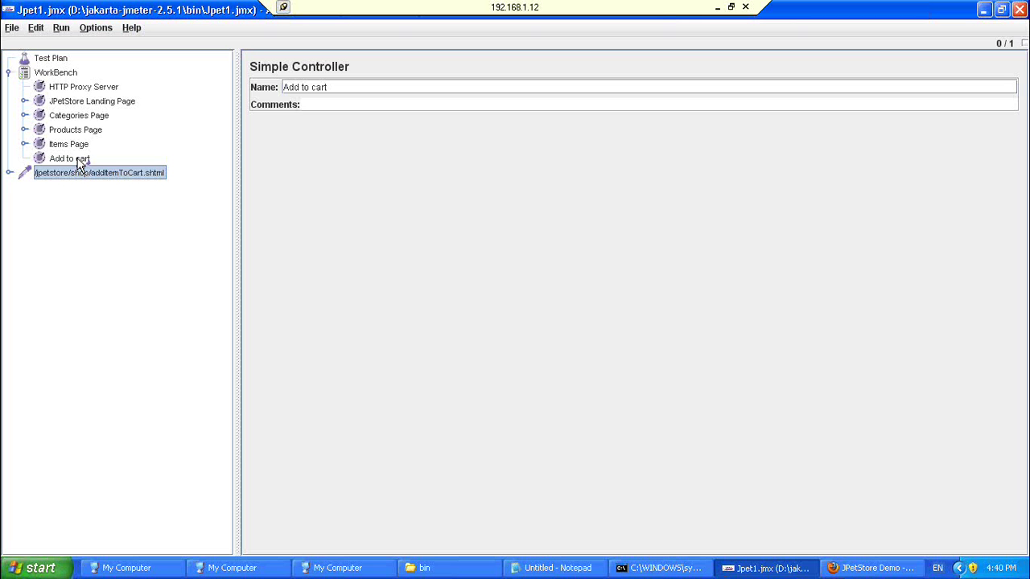
pyautogui.moveTo(80, 165); pyautogui.dragTo(80, 162)
pyautogui.click(102, 202)
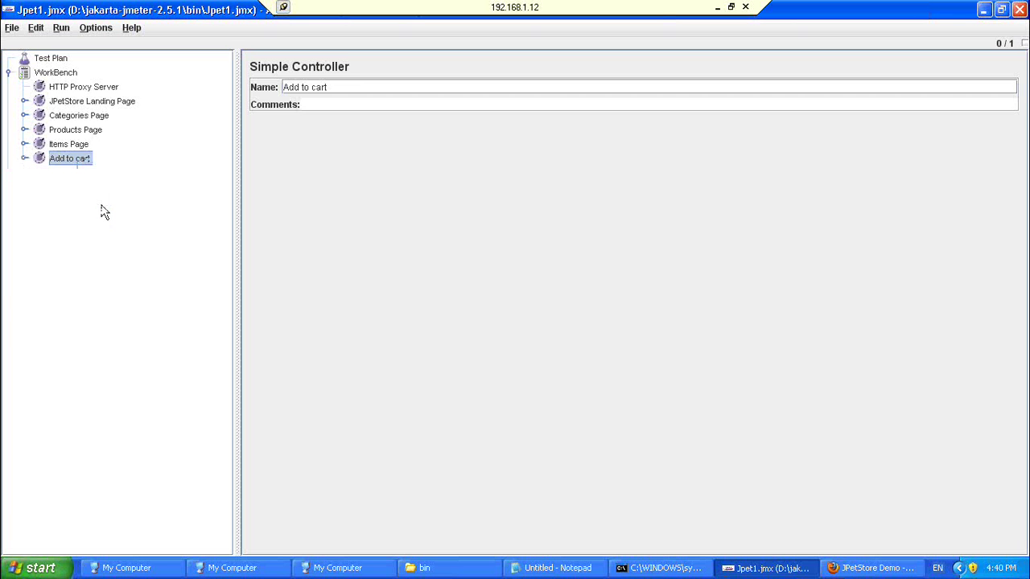
# Step: Add a Thread Group to the Test Plan
pyautogui.click(84, 87)
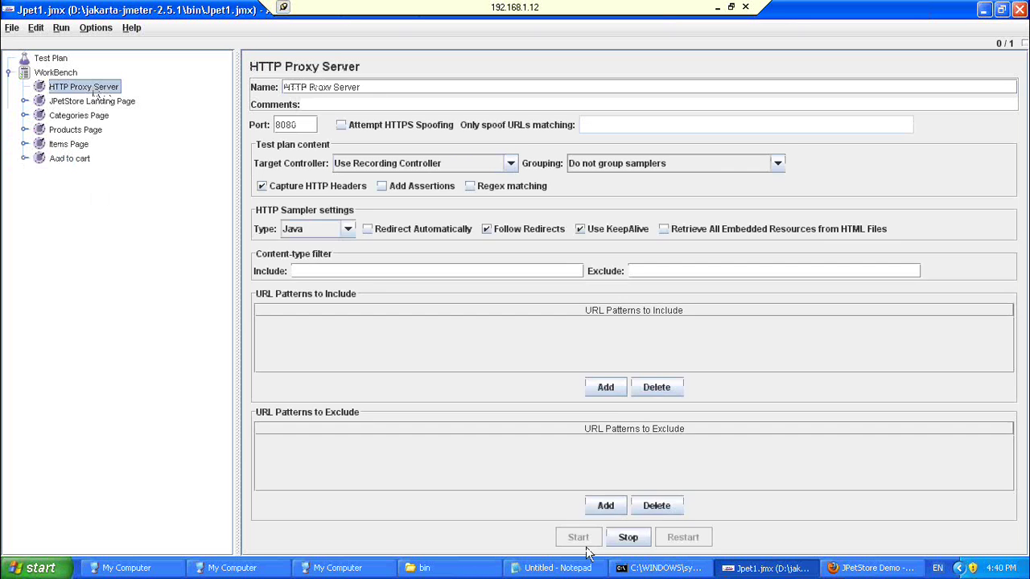
pyautogui.click(58, 61)
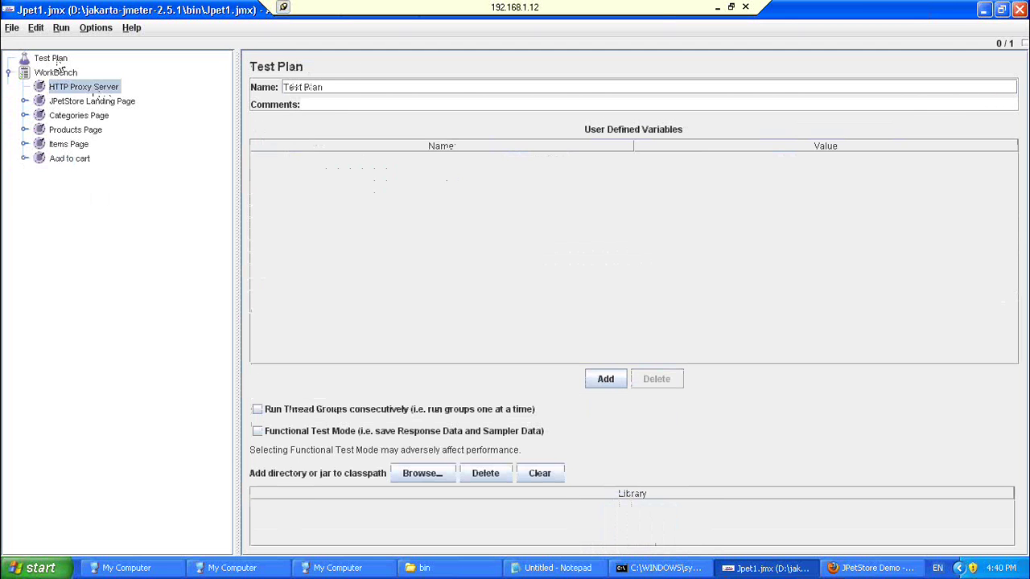
pyautogui.rightClick(57, 63)
pyautogui.moveTo(197, 75)
pyautogui.moveTo(266, 70)
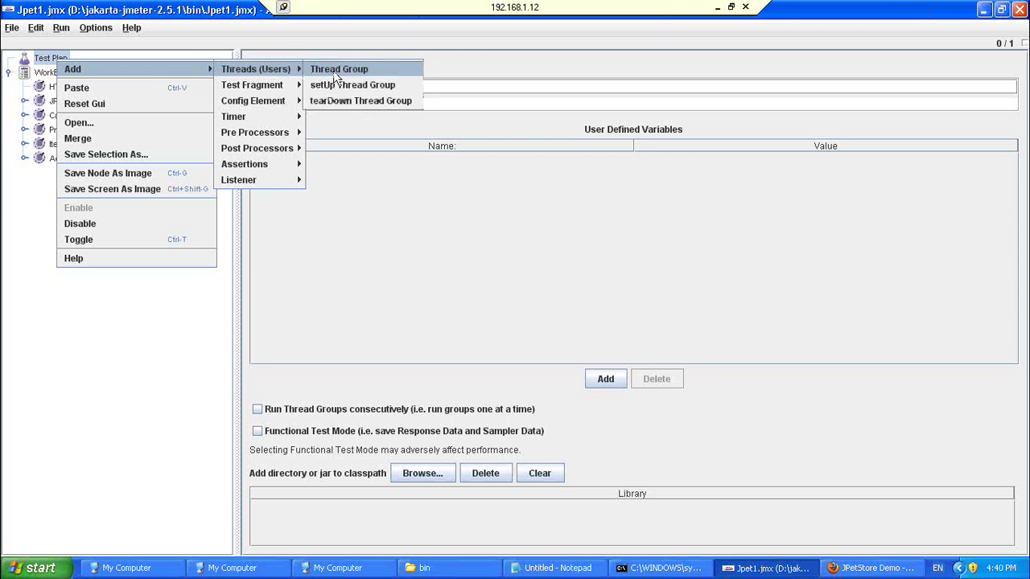
pyautogui.click(338, 70)
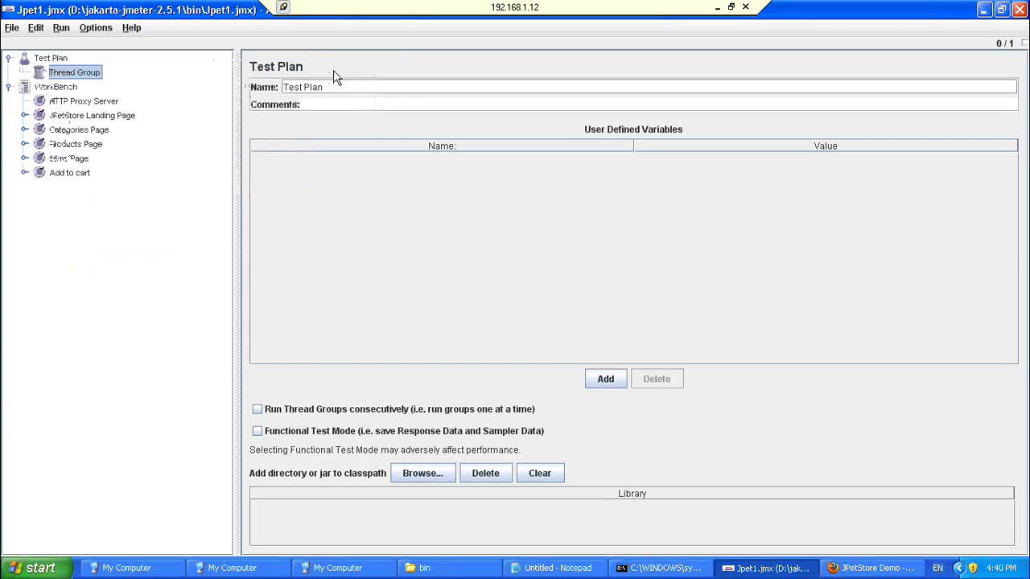
# Step: Copy the five page controllers, JPetStore Landing Page through Add to cart, from the WorkBench into the Thread Group
pyautogui.click(78, 125)
pyautogui.hotkey('shift', 'Down')
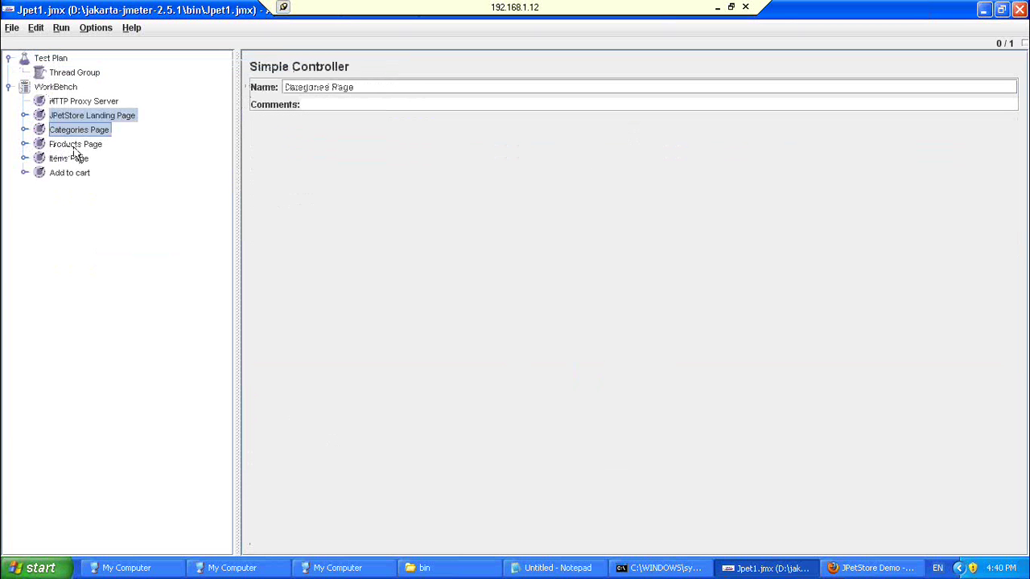
pyautogui.hotkey('shift', 'Down')
pyautogui.hotkey('shift', 'Down')
pyautogui.hotkey('shift', 'Down')
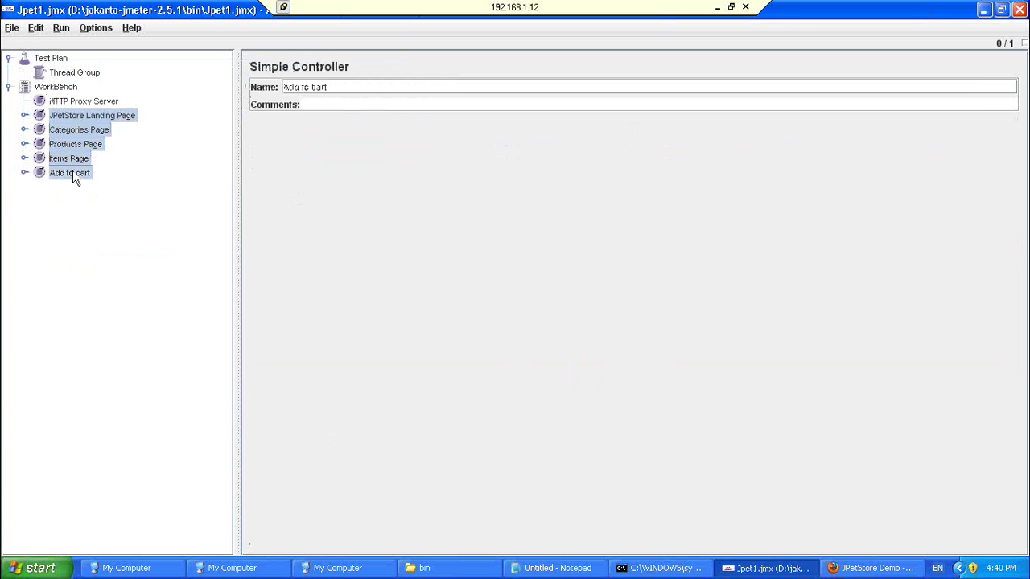
pyautogui.click(88, 78)
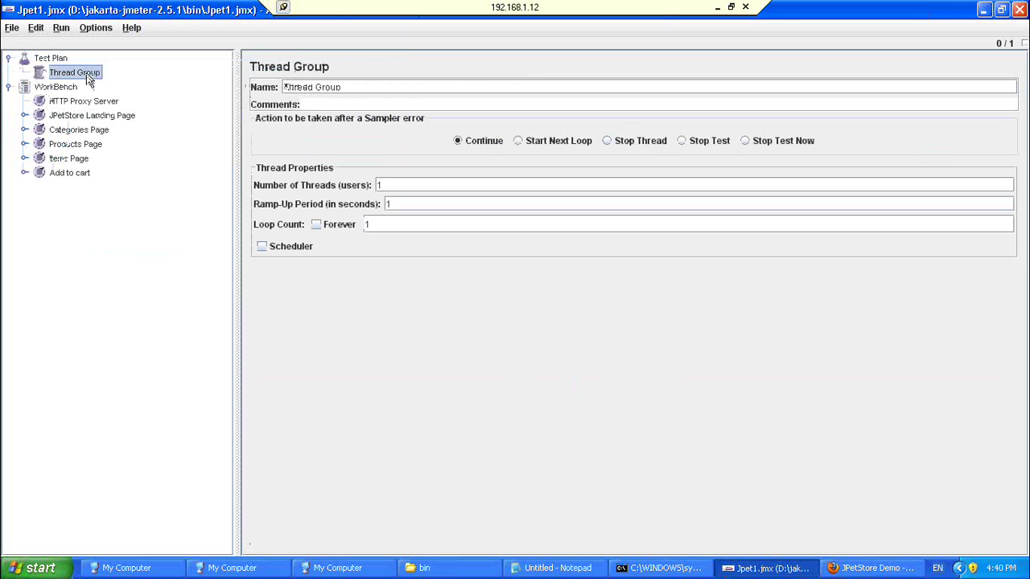
pyautogui.rightClick(87, 75)
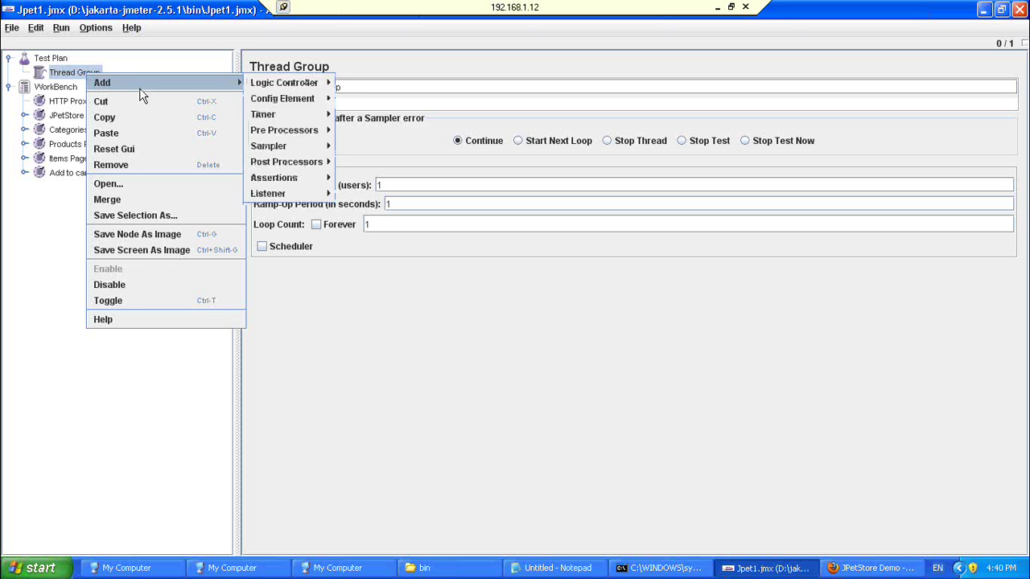
pyautogui.press('Escape')
pyautogui.click(25, 73)
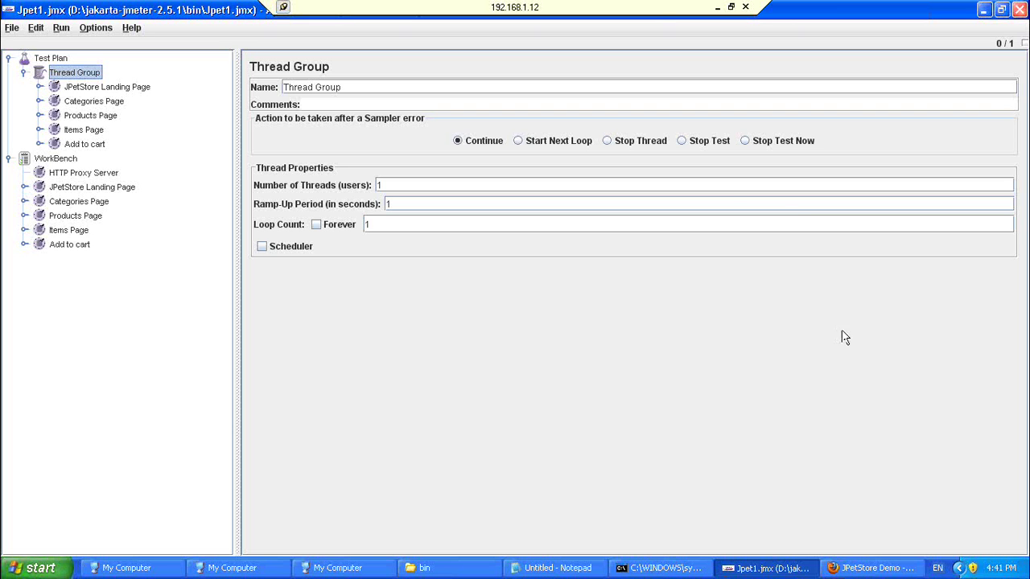
# Step: Delete the five original page controllers from the WorkBench, keeping the HTTP Proxy Server
pyautogui.click(93, 174)
pyautogui.moveTo(81, 192); pyautogui.dragTo(75, 248)
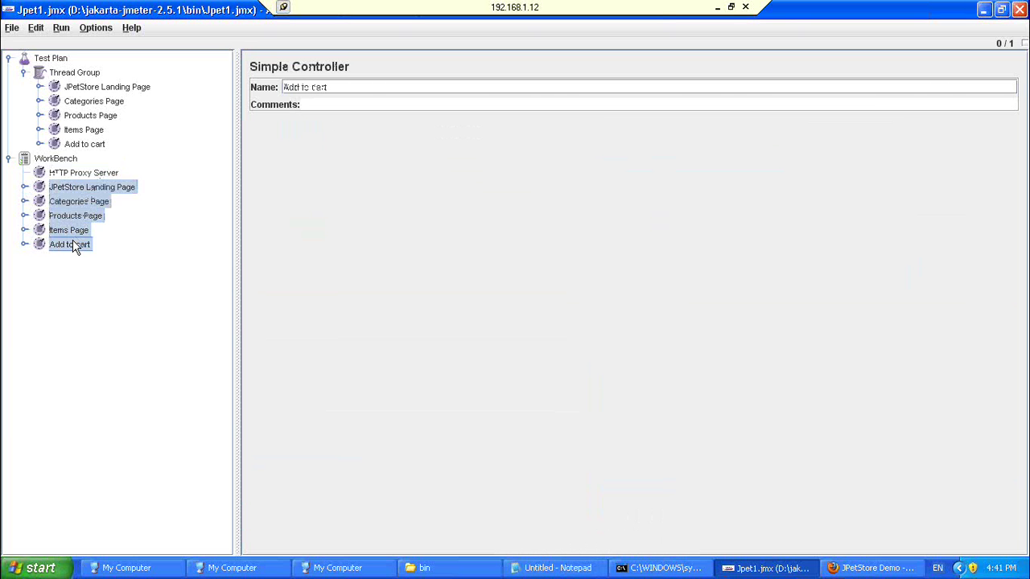
pyautogui.press('Delete')
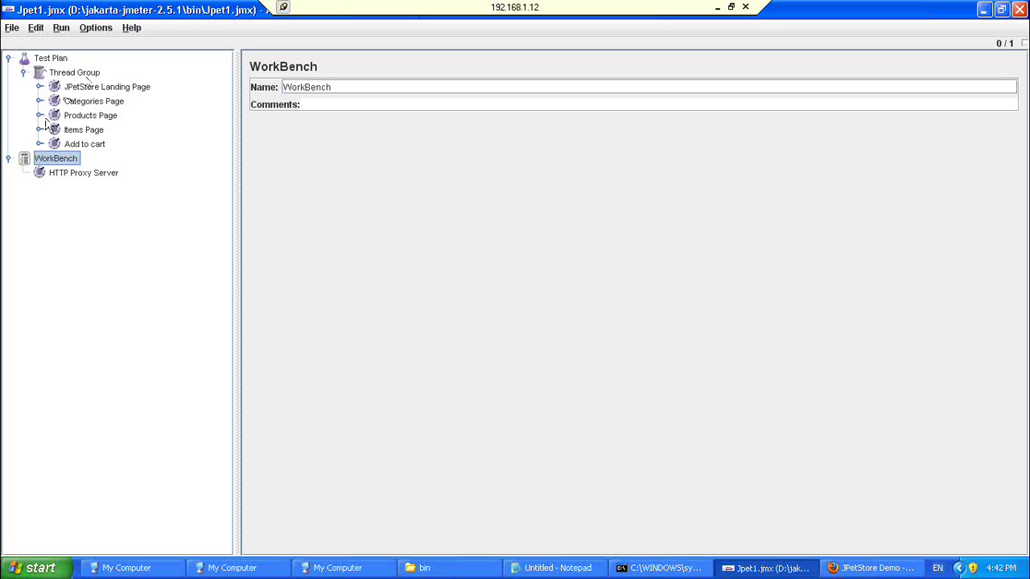
pyautogui.click(63, 29)
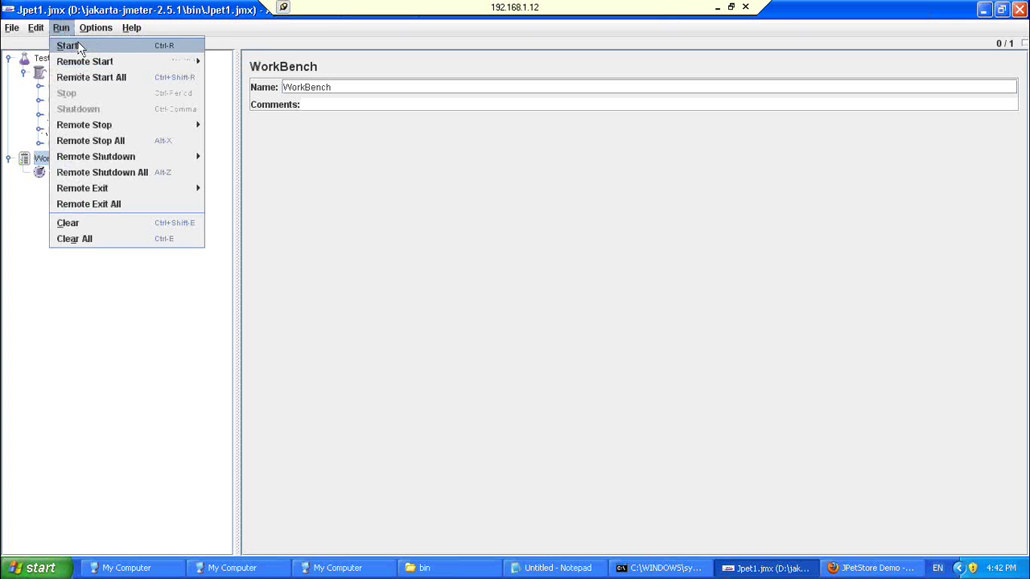
pyautogui.click(96, 372)
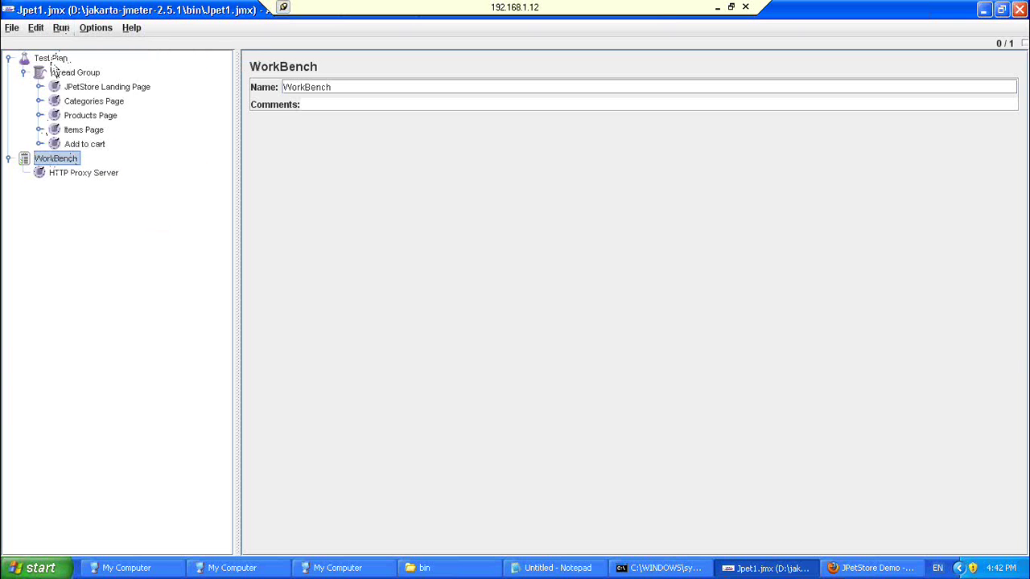
# Step: Add a Comparison Assertion Visualizer listener to the Test Plan and expand the Categories Page controller
pyautogui.rightClick(51, 63)
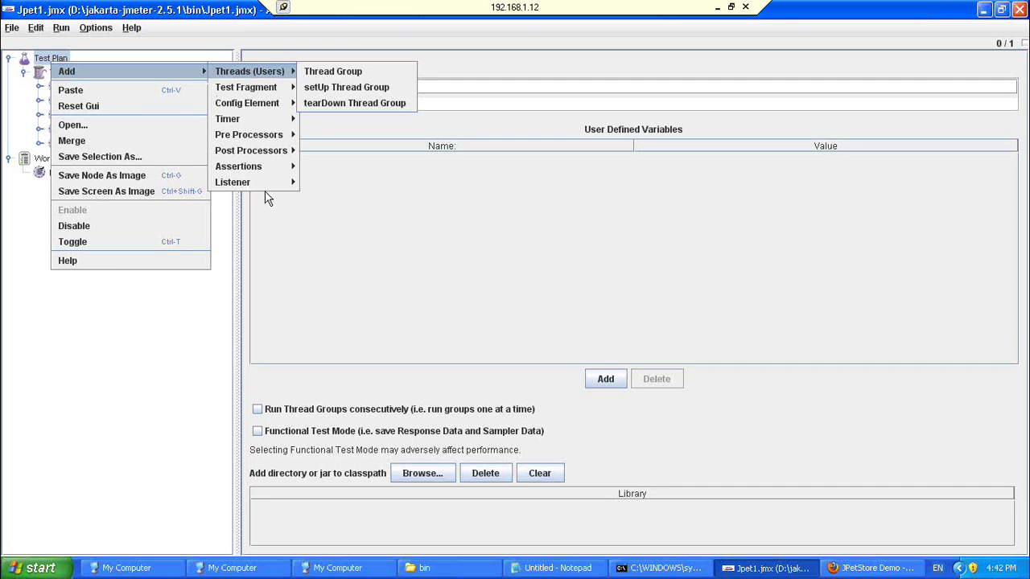
pyautogui.moveTo(265, 183)
pyautogui.click(335, 265)
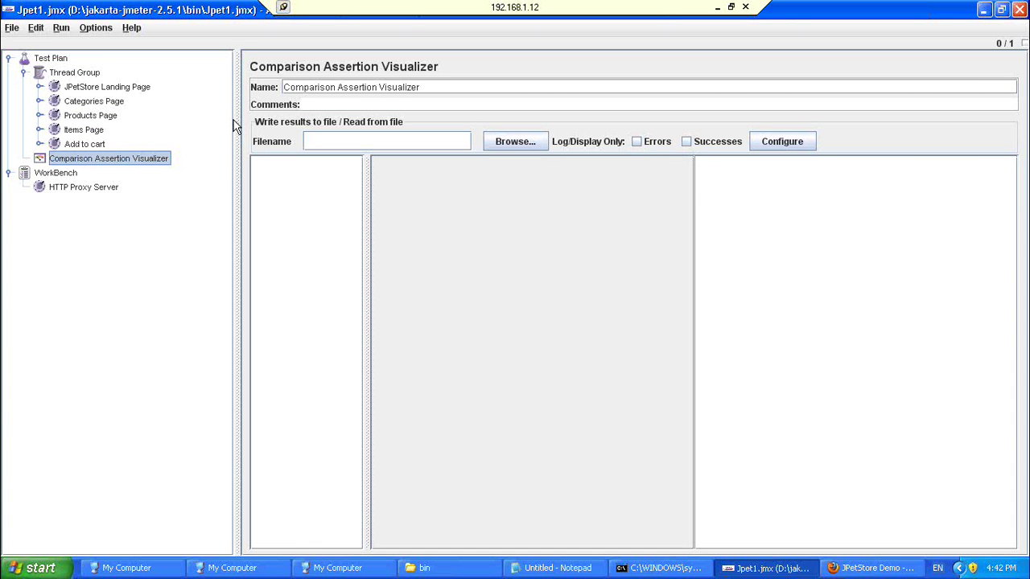
pyautogui.doubleClick(79, 102)
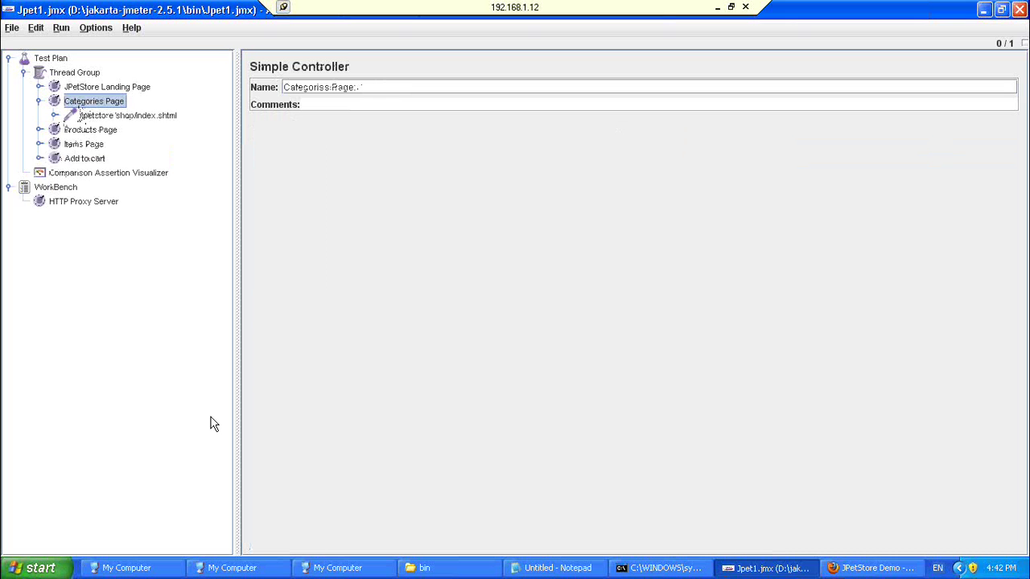
# Step: Switch to Firefox and set its connection settings to No proxy
pyautogui.click(877, 568)
pyautogui.click(199, 180)
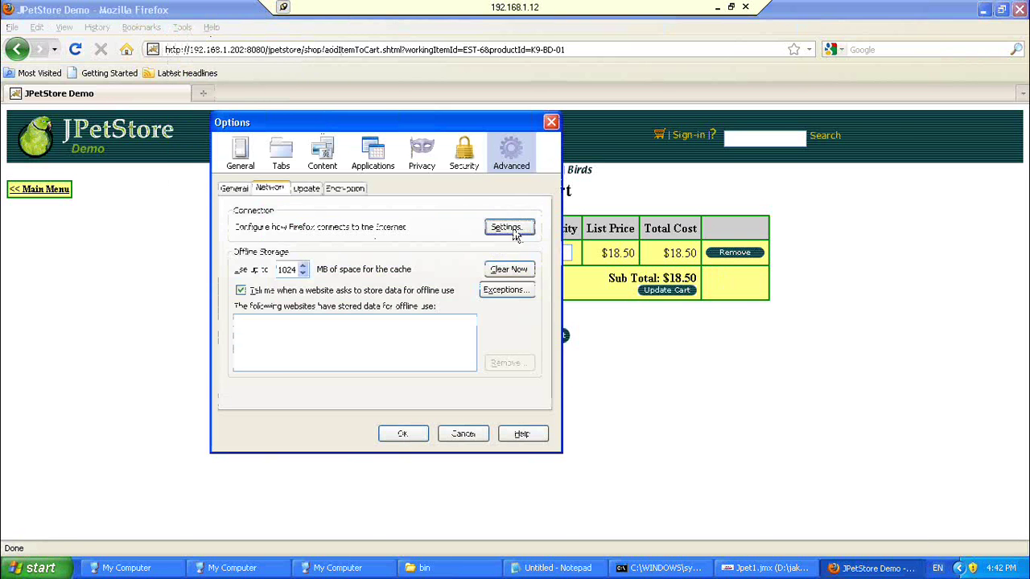
pyautogui.click(509, 228)
pyautogui.click(274, 156)
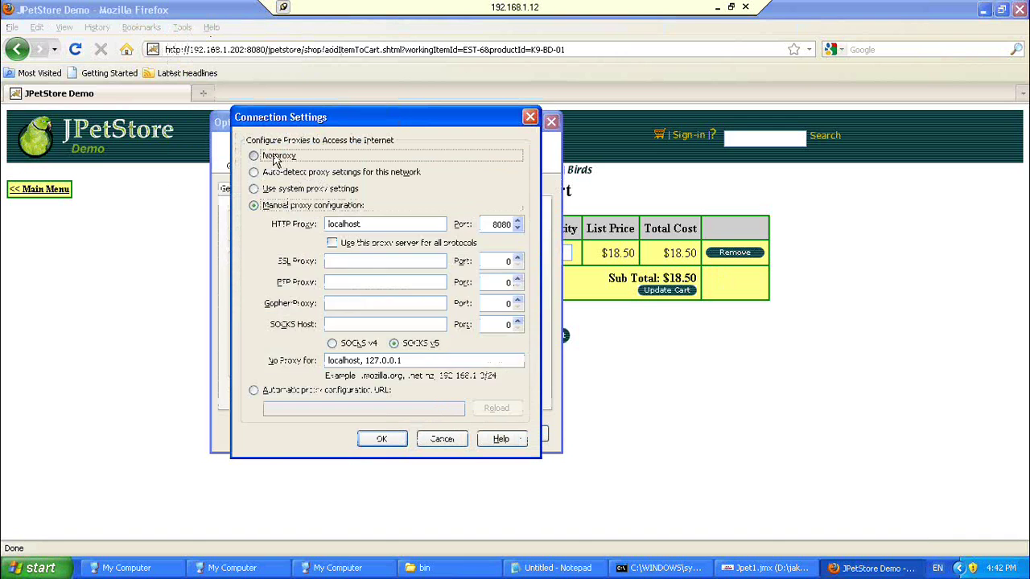
pyautogui.click(381, 441)
pyautogui.click(381, 438)
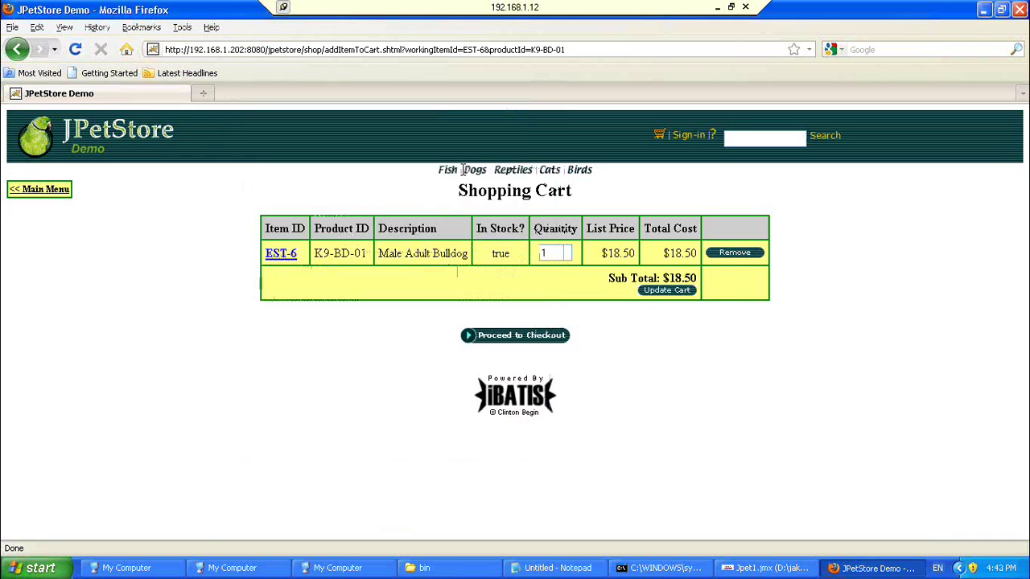
pyautogui.click(43, 190)
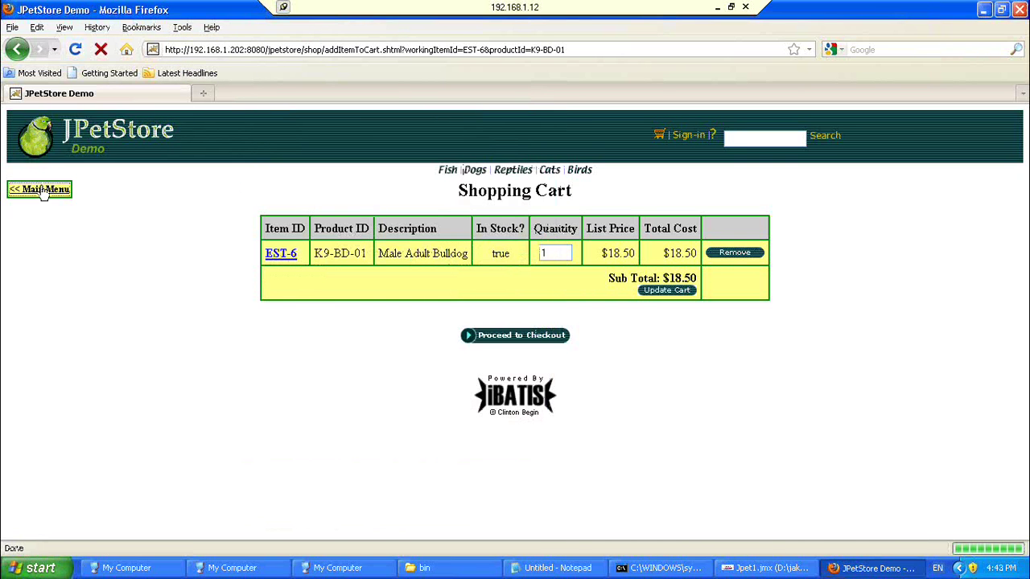
pyautogui.click(381, 49)
pyautogui.click(382, 50)
pyautogui.press('BackSpace')
pyautogui.press('BackSpace')
pyautogui.press('BackSpace')
pyautogui.press('BackSpace')
pyautogui.press('BackSpace')
pyautogui.press('BackSpace')
pyautogui.press('BackSpace')
pyautogui.press('BackSpace')
pyautogui.press('BackSpace')
pyautogui.press('BackSpace')
pyautogui.press('BackSpace')
pyautogui.press('BackSpace')
pyautogui.press('BackSpace')
pyautogui.press('BackSpace')
pyautogui.press('BackSpace')
pyautogui.press('BackSpace')
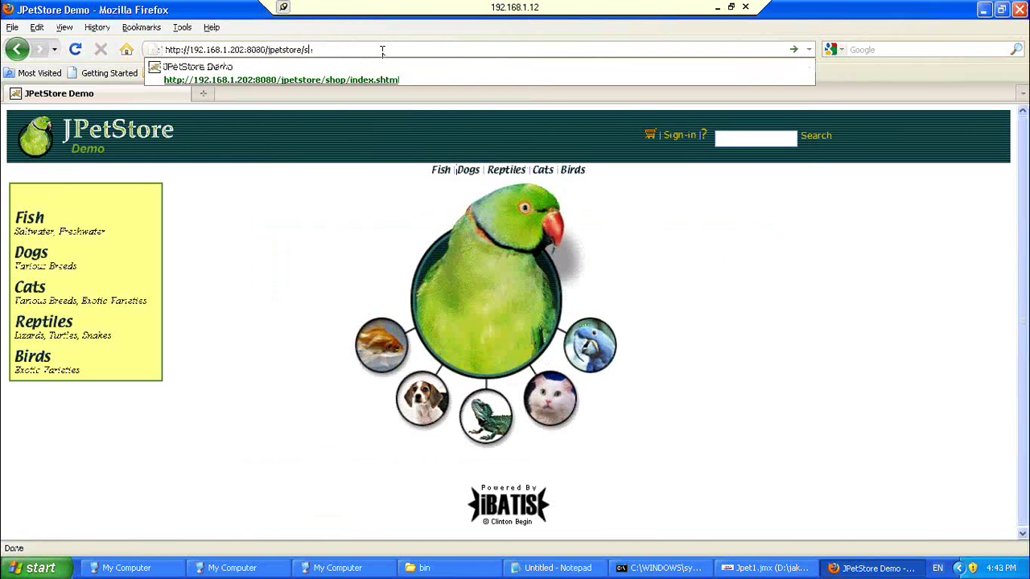
pyautogui.press('Return')
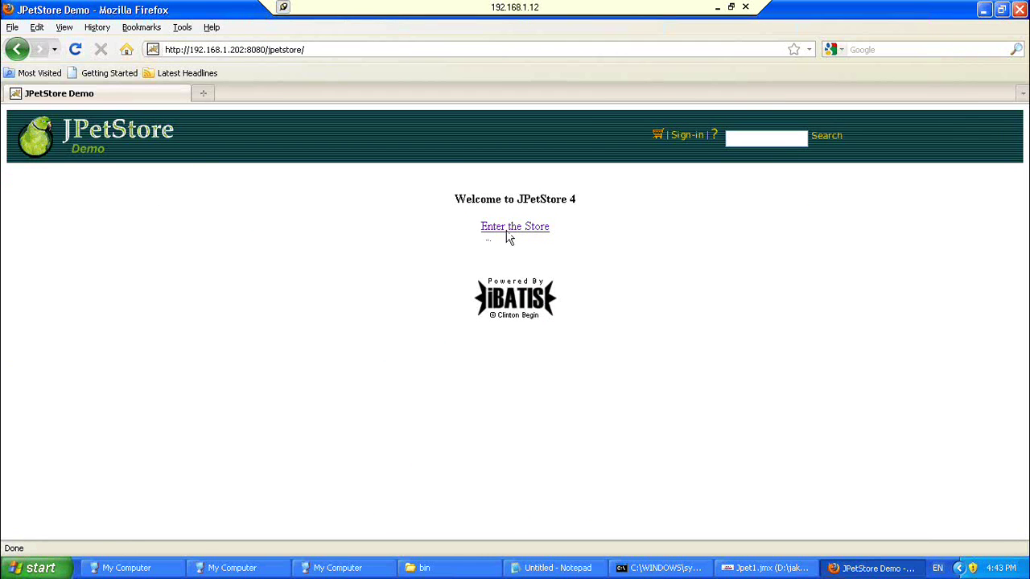
pyautogui.click(509, 236)
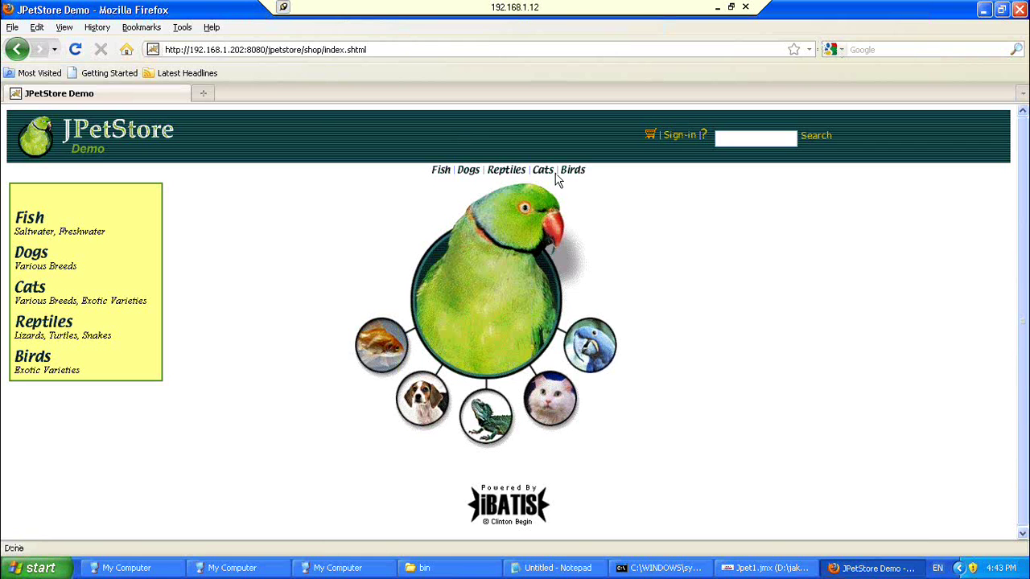
# Step: Copy the text 'Saltwater, Freshwater' below Fish and open the /jpetstore/shop/index.shtml request of Categories Page in JMeter
pyautogui.click(29, 224)
pyautogui.click(674, 138)
pyautogui.moveTo(110, 234); pyautogui.dragTo(12, 234)
pyautogui.hotkey('ctrl', 'c')
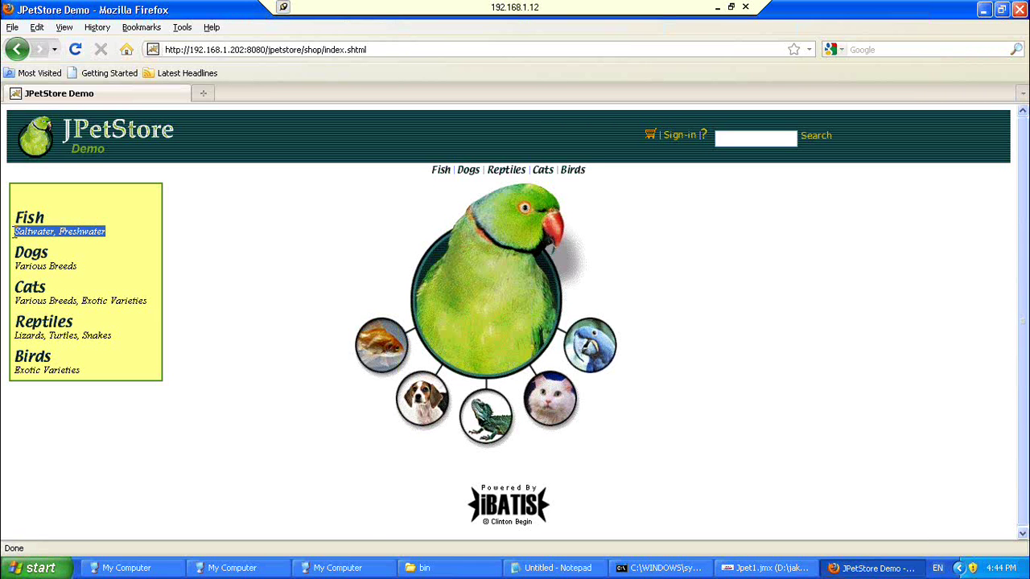
pyautogui.click(756, 572)
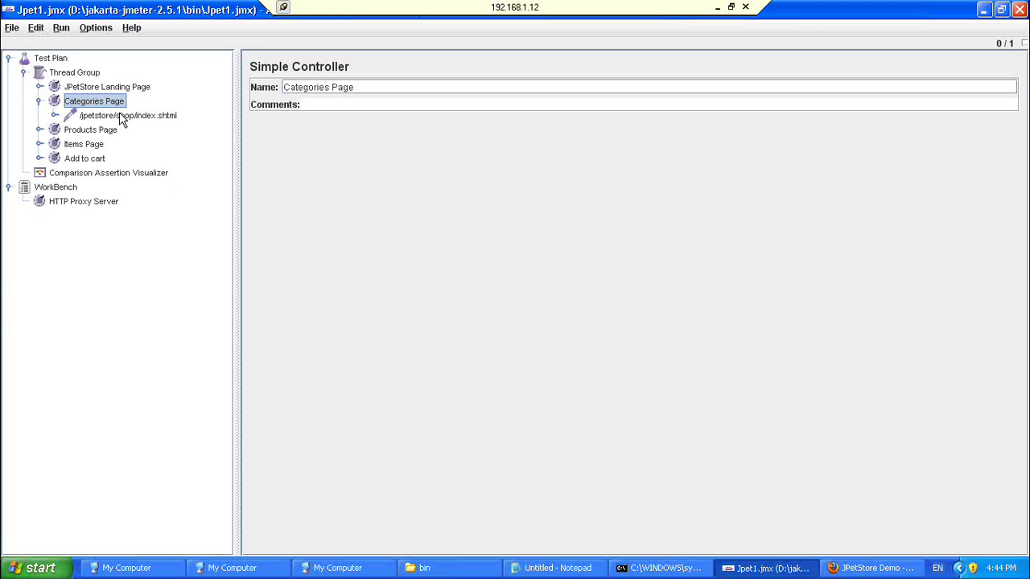
pyautogui.click(122, 117)
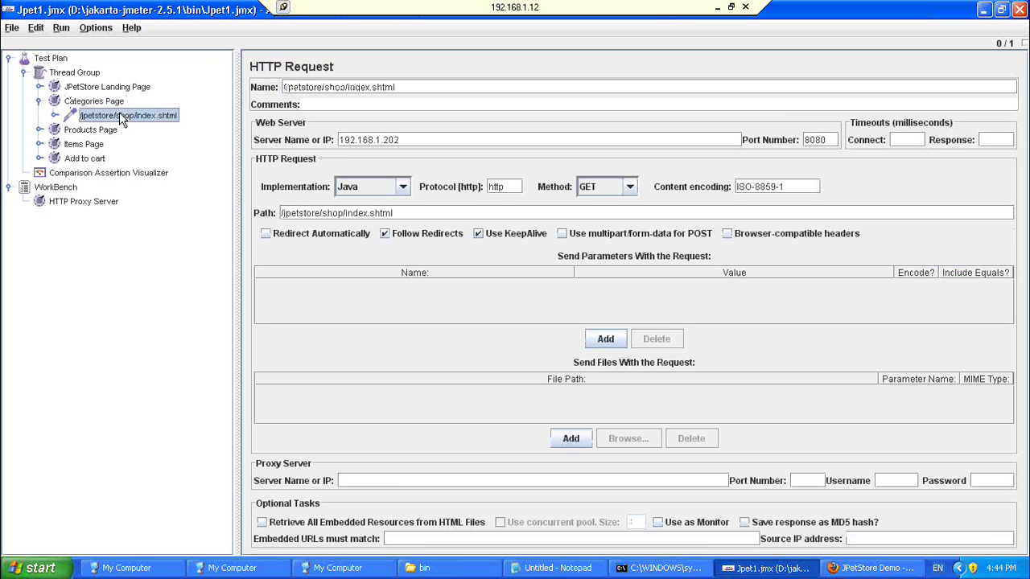
# Step: Add an HTML Assertion to the /jpetstore/shop/index.shtml request and remove it again
pyautogui.rightClick(123, 118)
pyautogui.moveTo(222, 126)
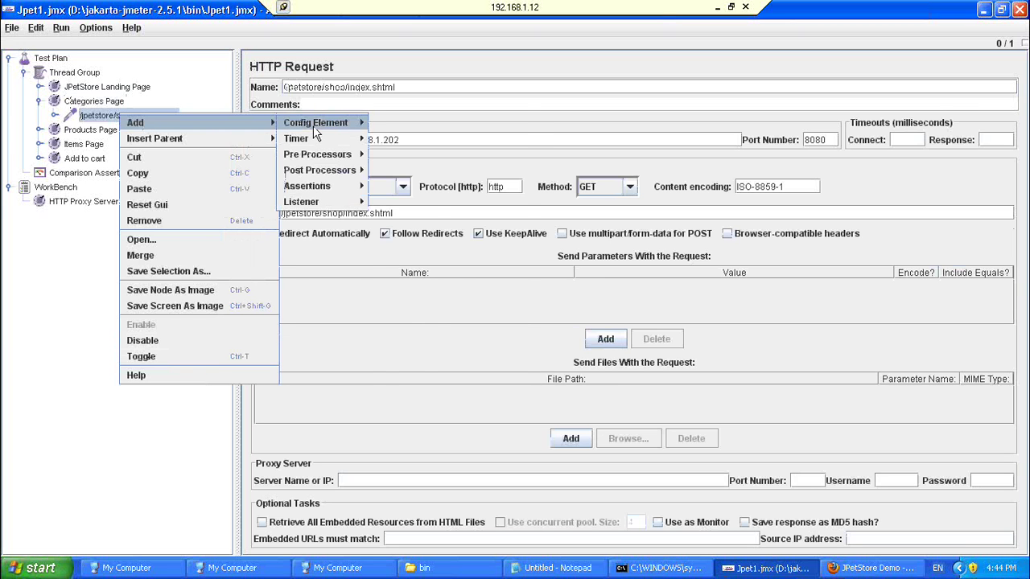
pyautogui.moveTo(322, 188)
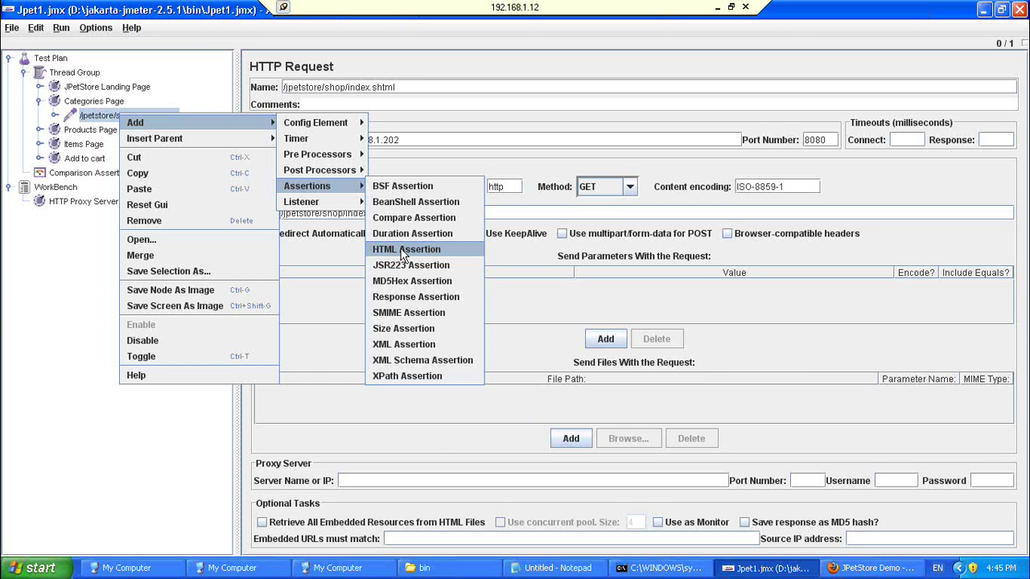
pyautogui.click(405, 252)
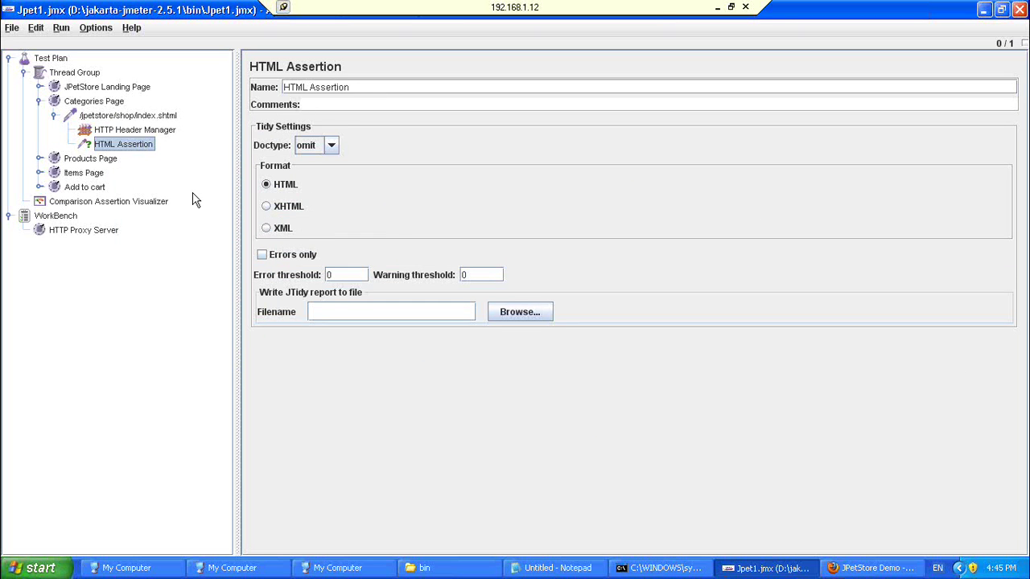
pyautogui.rightClick(135, 151)
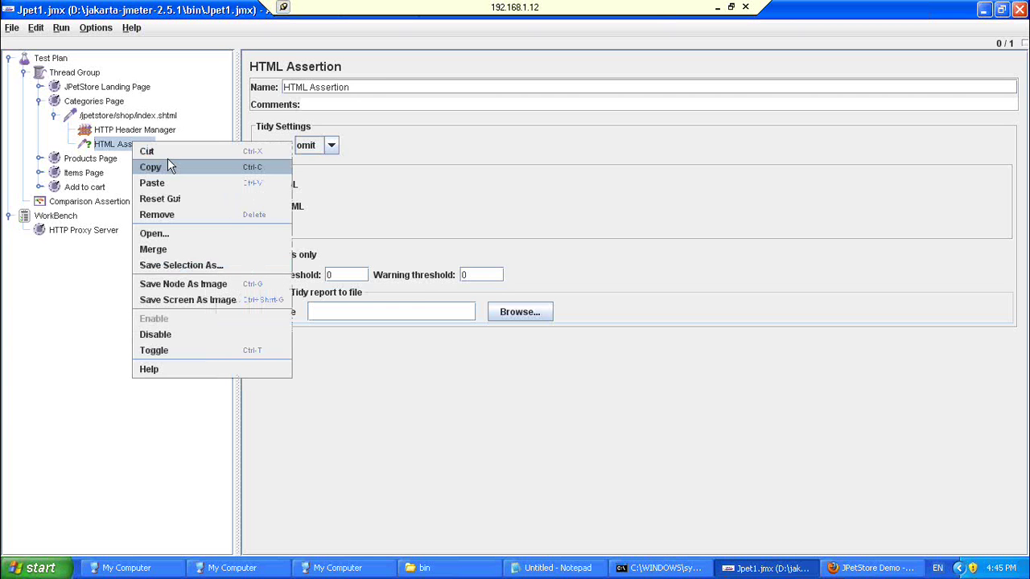
pyautogui.click(169, 199)
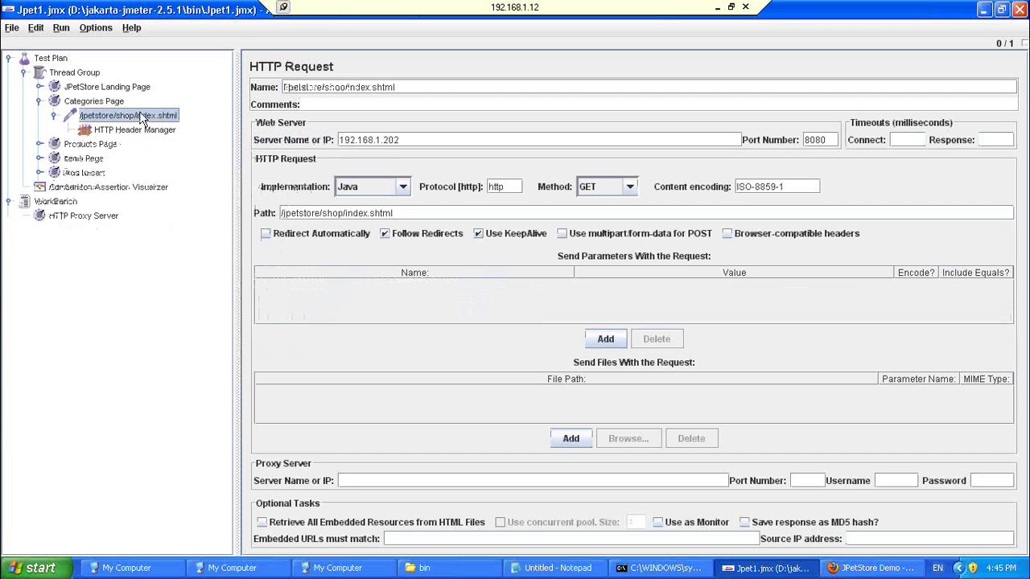
# Step: Try a Response Assertion with the pattern 'Saltwater, Freshwater' on the /jpetstore/shop/index.shtml request and delete it again
pyautogui.rightClick(143, 117)
pyautogui.moveTo(219, 123)
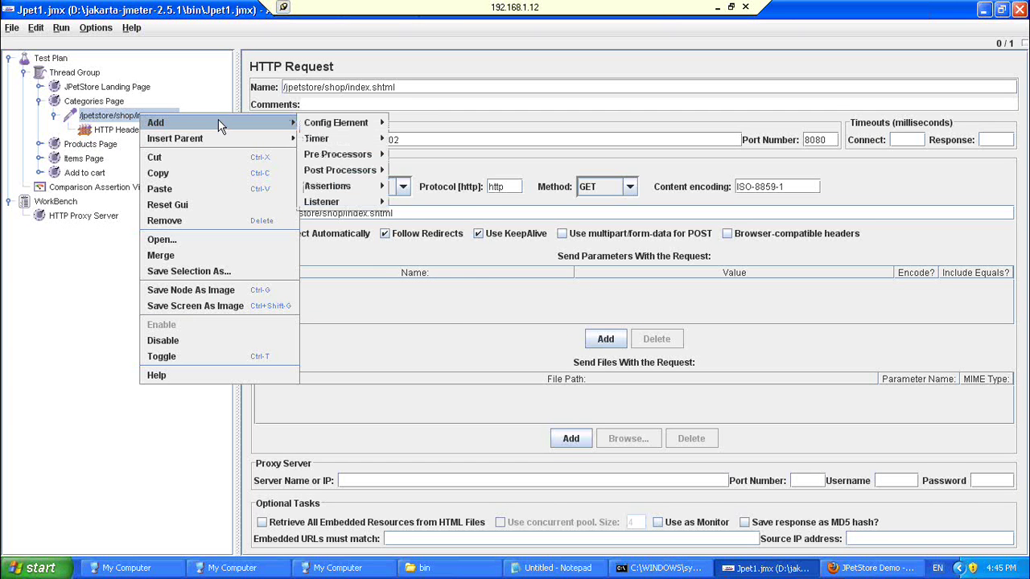
pyautogui.moveTo(354, 190)
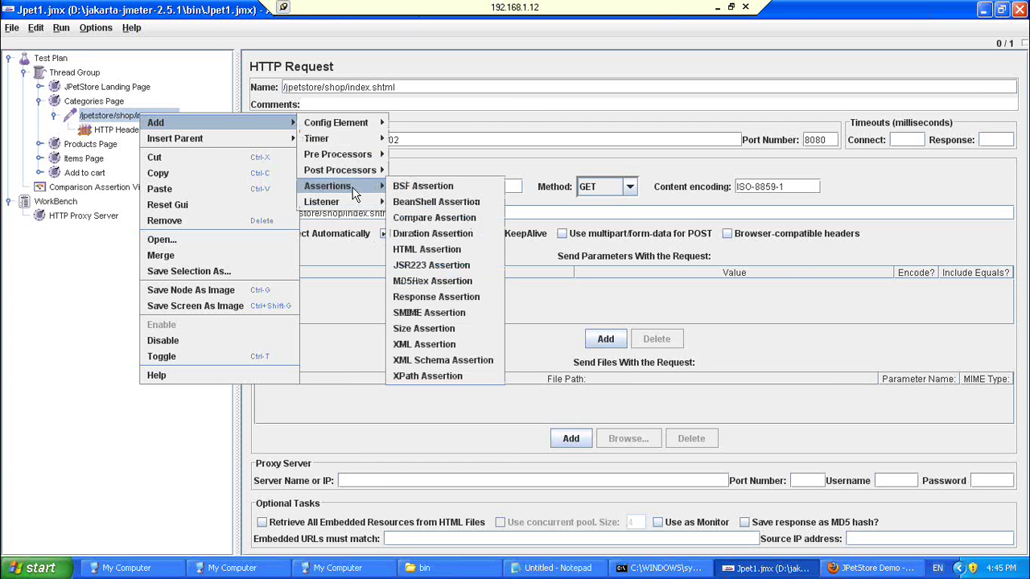
pyautogui.click(435, 297)
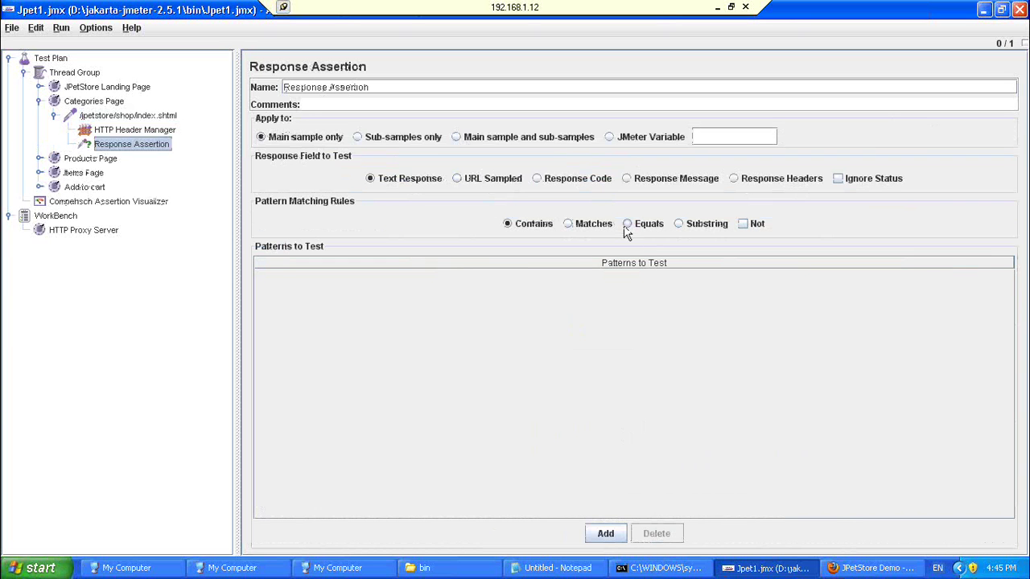
pyautogui.click(605, 534)
pyautogui.click(605, 533)
pyautogui.doubleClick(381, 283)
pyautogui.hotkey('ctrl', 'v')
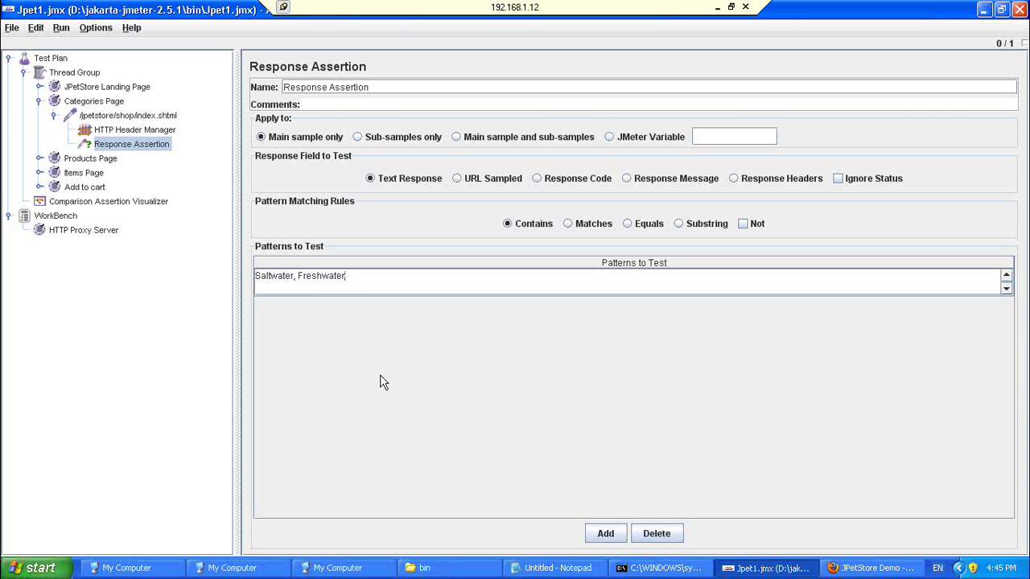
pyautogui.click(145, 152)
pyautogui.press('Delete')
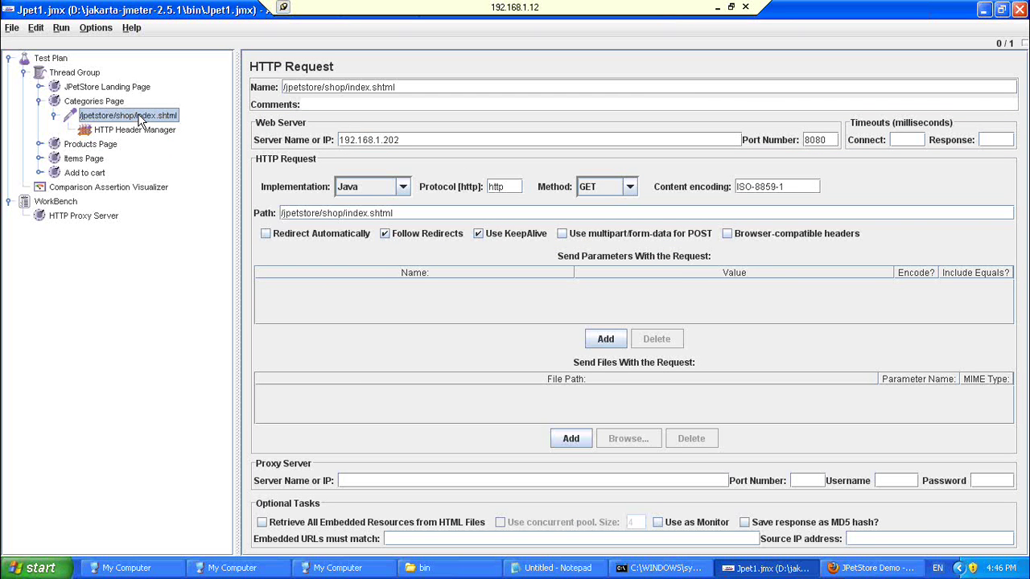
# Step: Add a Response Assertion to the /jpetstore/shop/index.shtml request with the copied text 'Saltwater, Freshwater' as its pattern to test
pyautogui.rightClick(140, 118)
pyautogui.moveTo(216, 125)
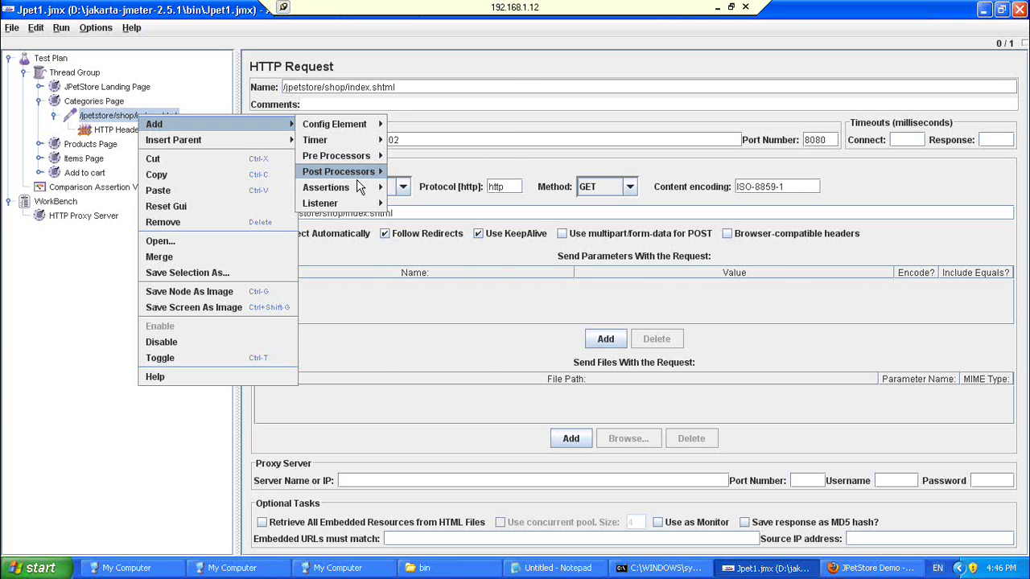
pyautogui.moveTo(356, 187)
pyautogui.click(435, 298)
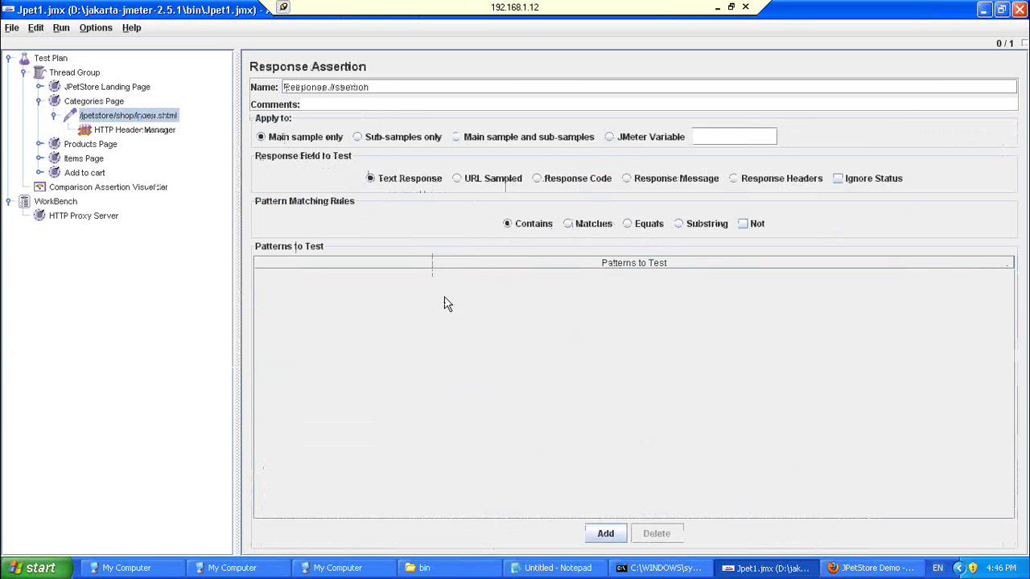
pyautogui.click(605, 533)
pyautogui.click(605, 533)
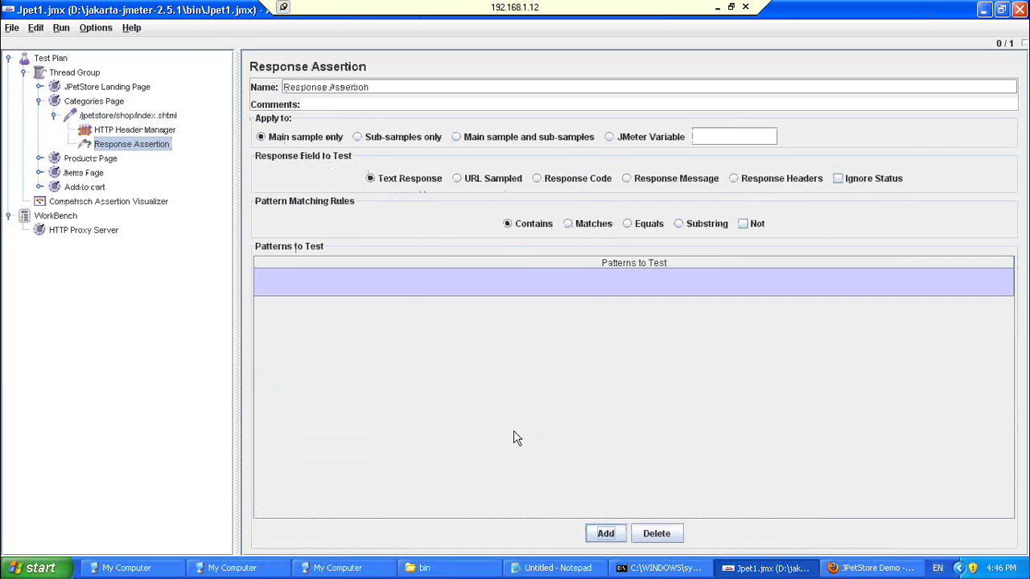
pyautogui.click(425, 291)
pyautogui.hotkey('ctrl', 'v')
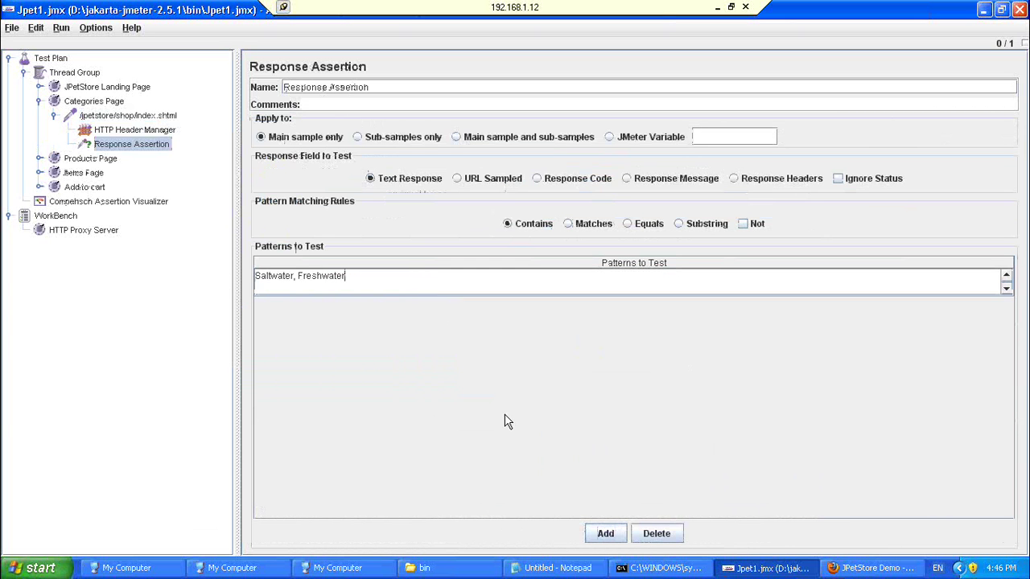
pyautogui.click(590, 531)
# Step: Save the test plan and run it with the Comparison Assertion Visualizer open
pyautogui.click(12, 27)
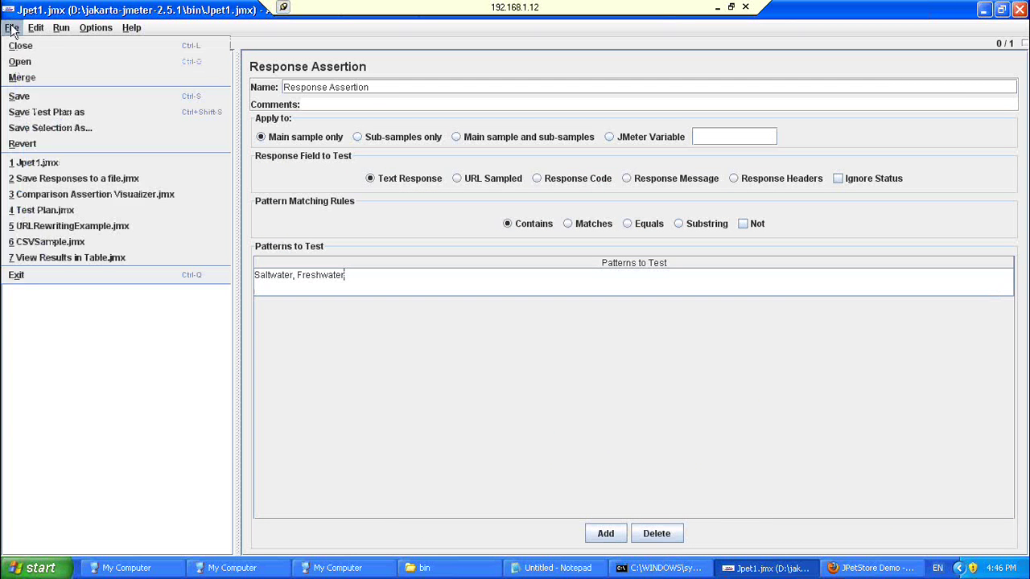
pyautogui.click(25, 96)
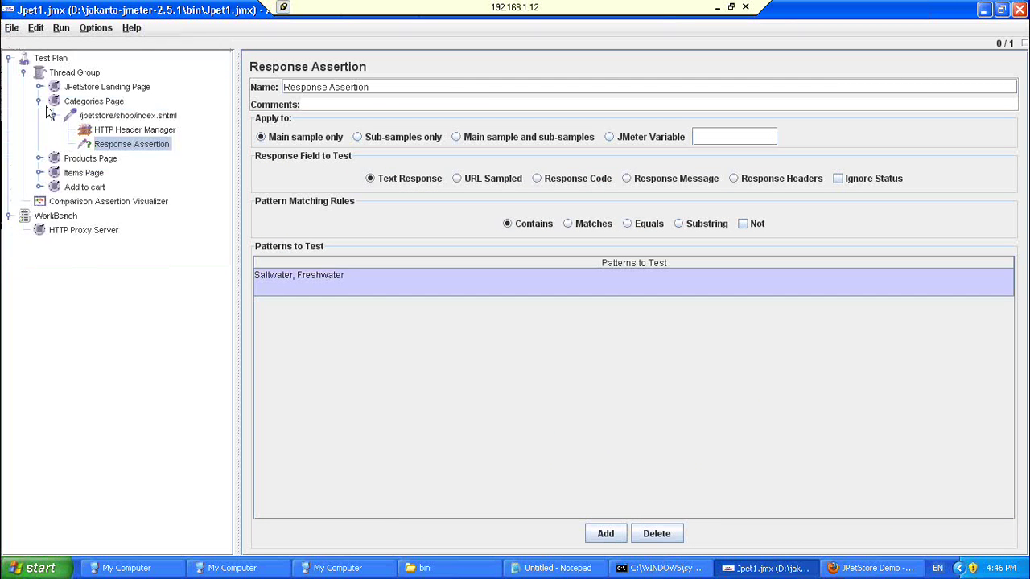
pyautogui.click(89, 203)
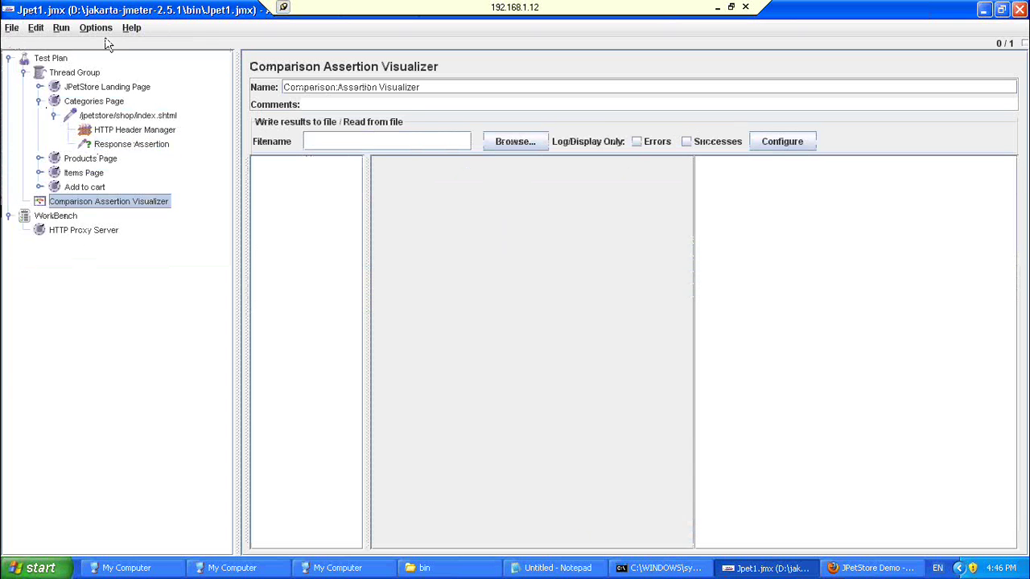
pyautogui.click(63, 29)
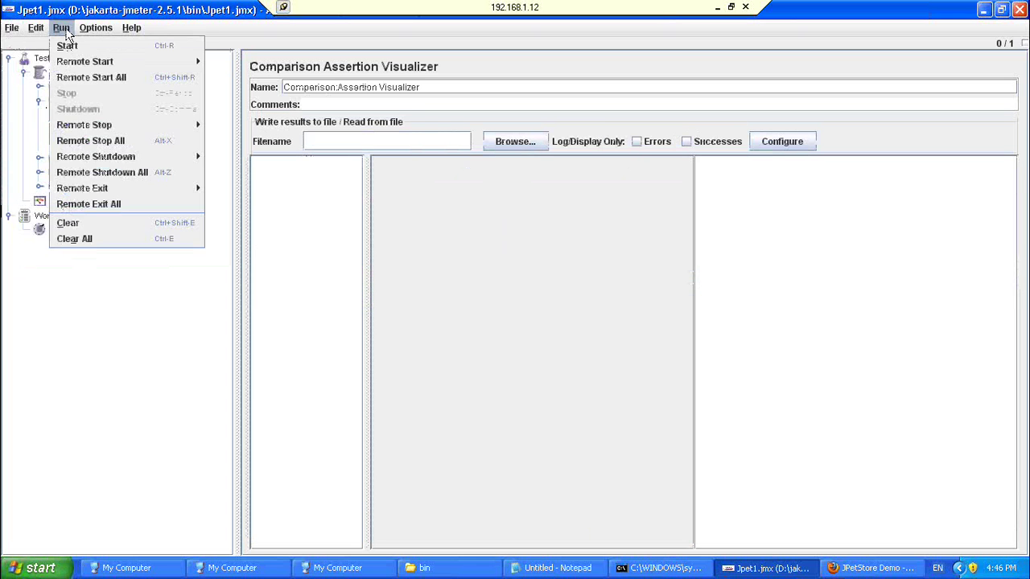
pyautogui.click(70, 46)
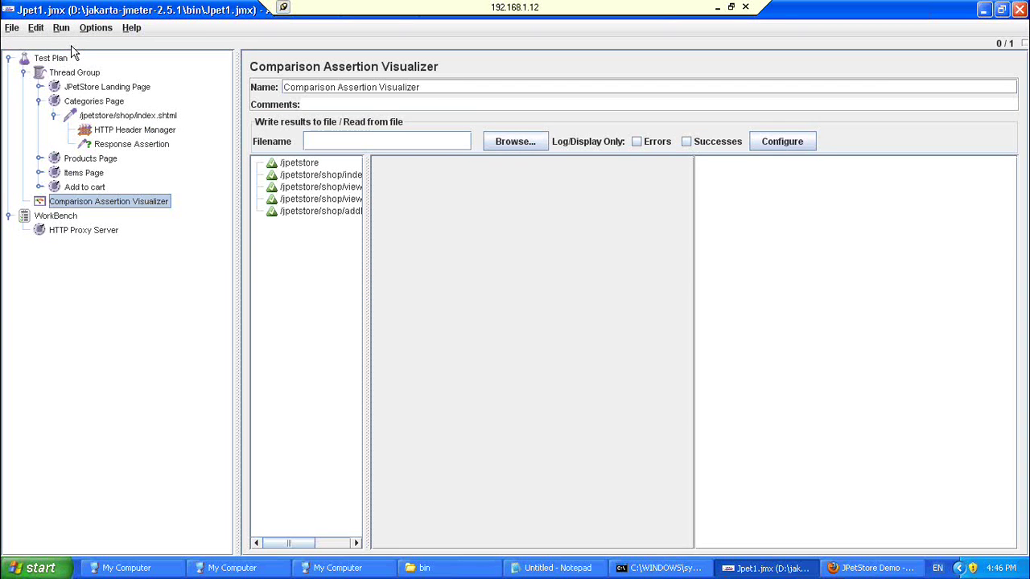
# Step: Replace the pattern to test in the Categories Page request's Response Assertion with a person's first name
pyautogui.click(142, 149)
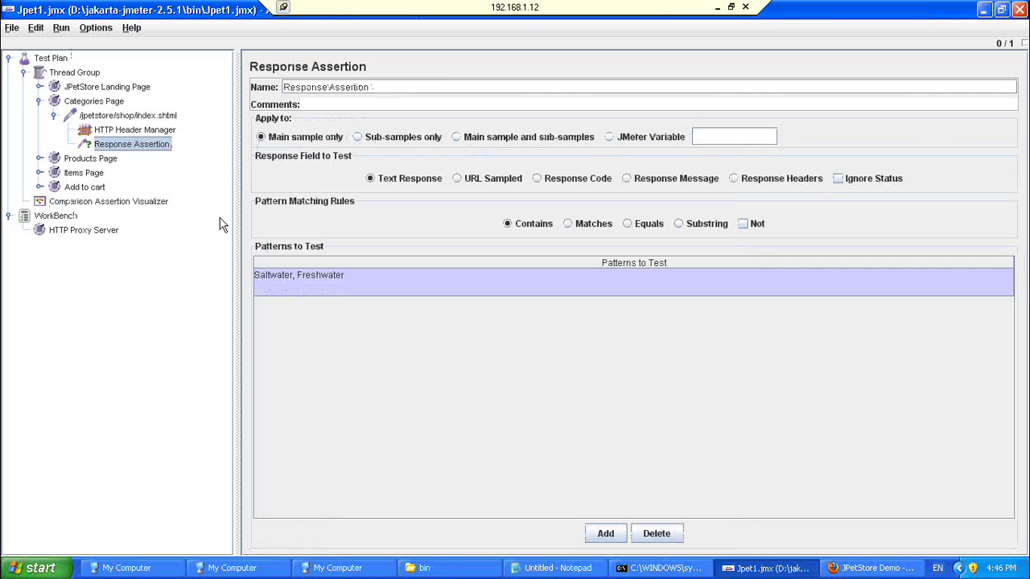
pyautogui.doubleClick(321, 283)
pyautogui.press('BackSpace')
pyautogui.press('BackSpace')
pyautogui.press('BackSpace')
pyautogui.press('BackSpace')
pyautogui.press('BackSpace')
pyautogui.press('BackSpace')
pyautogui.press('BackSpace')
pyautogui.press('BackSpace')
pyautogui.press('BackSpace')
pyautogui.press('BackSpace')
pyautogui.press('BackSpace')
pyautogui.press('BackSpace')
pyautogui.press('BackSpace')
pyautogui.press('BackSpace')
pyautogui.press('BackSpace')
pyautogui.press('BackSpace')
pyautogui.press('BackSpace')
pyautogui.press('BackSpace')
pyautogui.press('BackSpace')
pyautogui.press('BackSpace')
pyautogui.write('S')
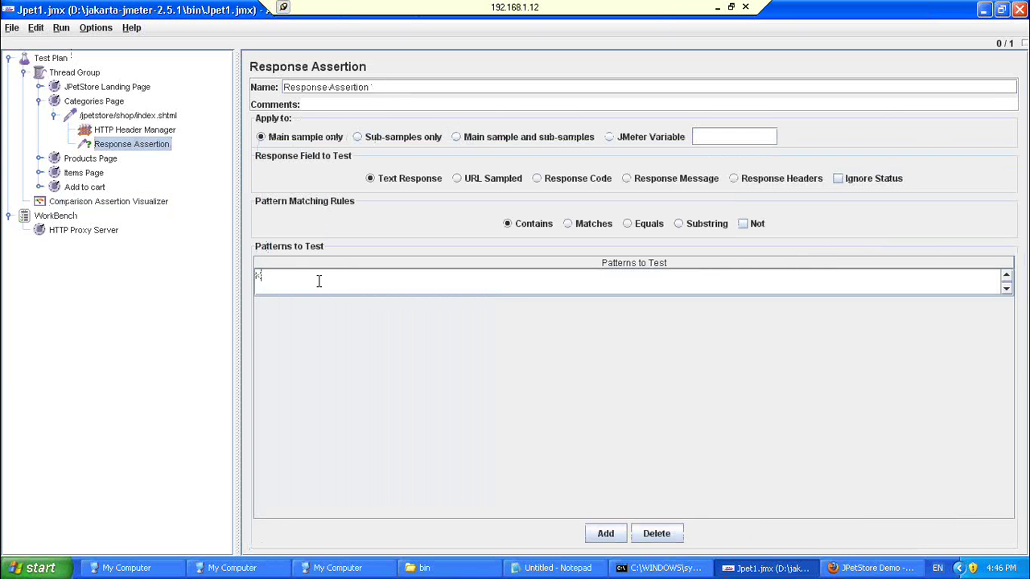
pyautogui.write('aushik')
pyautogui.click(83, 379)
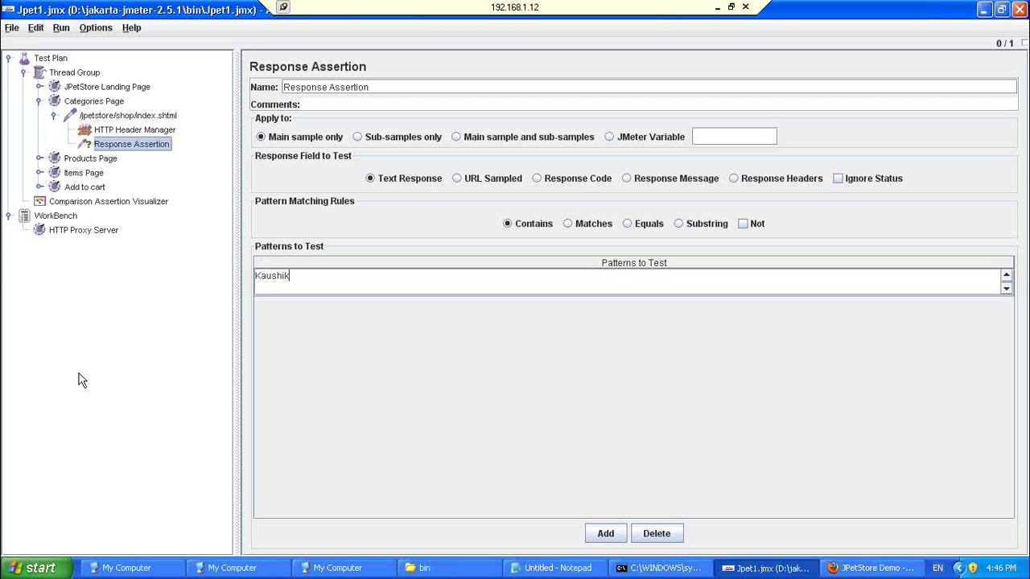
# Step: Save the test plan and remove the existing Comparison Assertion Visualizer from it
pyautogui.click(12, 29)
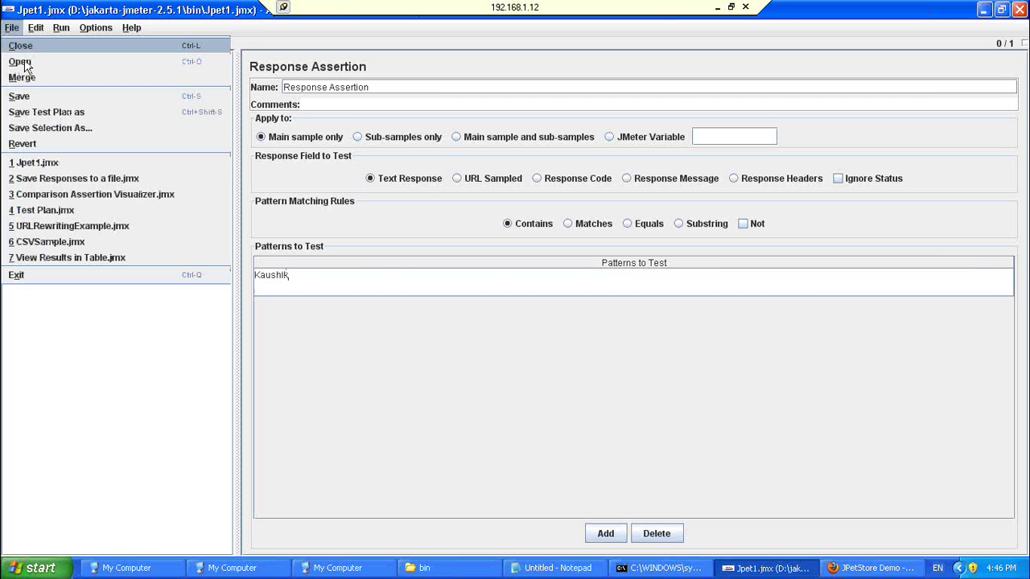
pyautogui.click(23, 98)
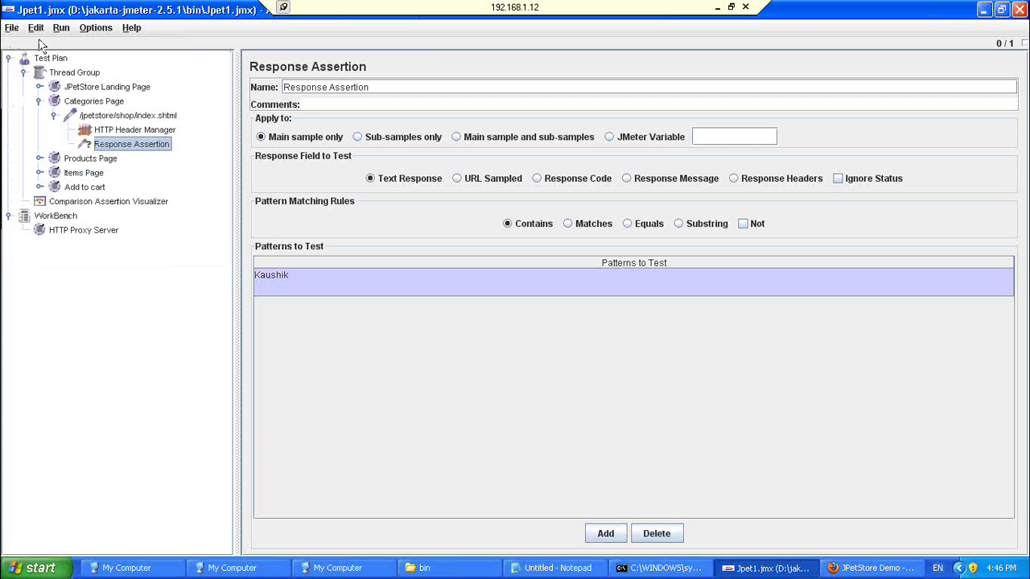
pyautogui.click(99, 203)
pyautogui.rightClick(98, 204)
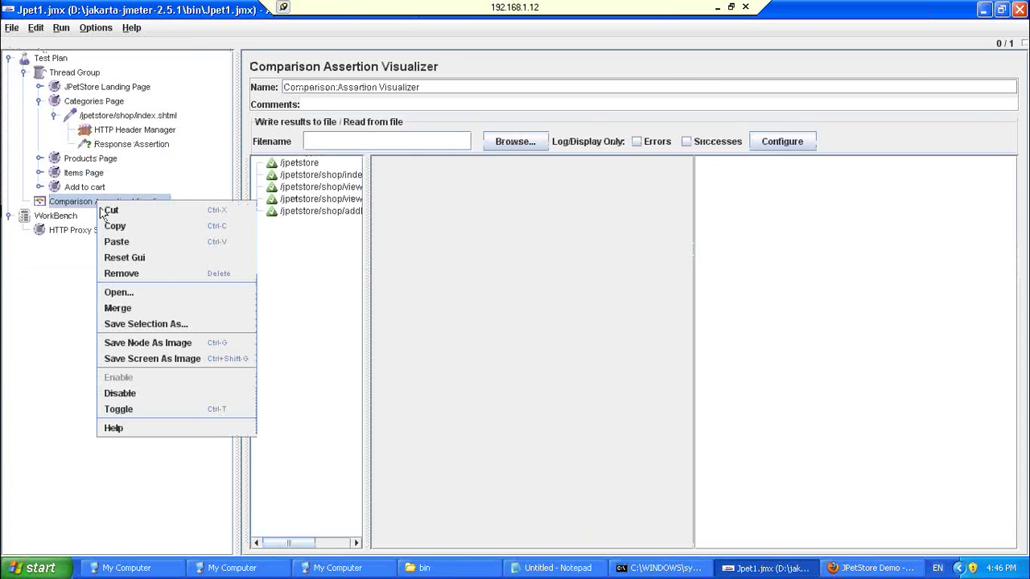
pyautogui.click(129, 273)
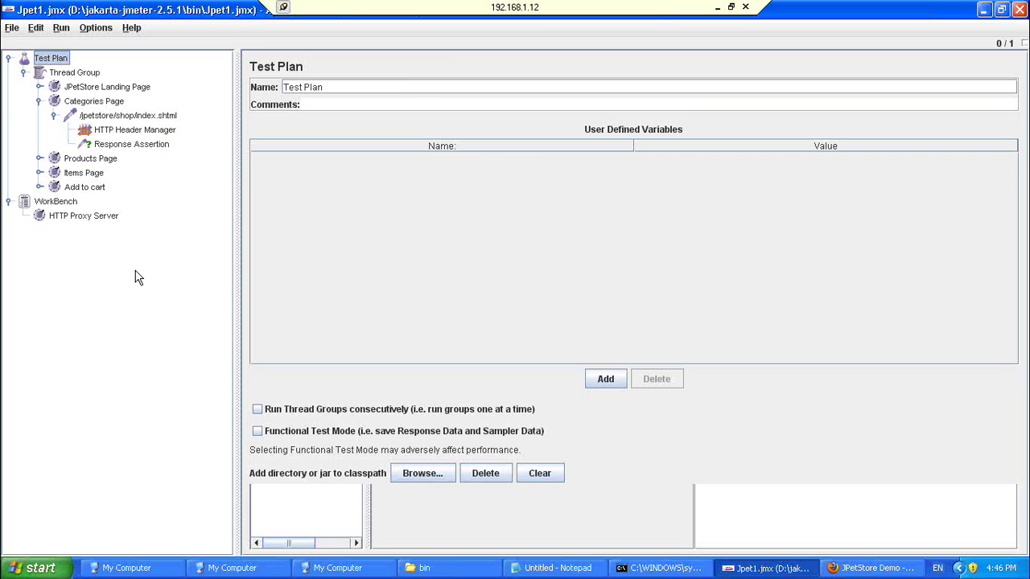
# Step: Add a new Comparison Assertion Visualizer listener to the Test Plan
pyautogui.rightClick(60, 64)
pyautogui.moveTo(87, 70)
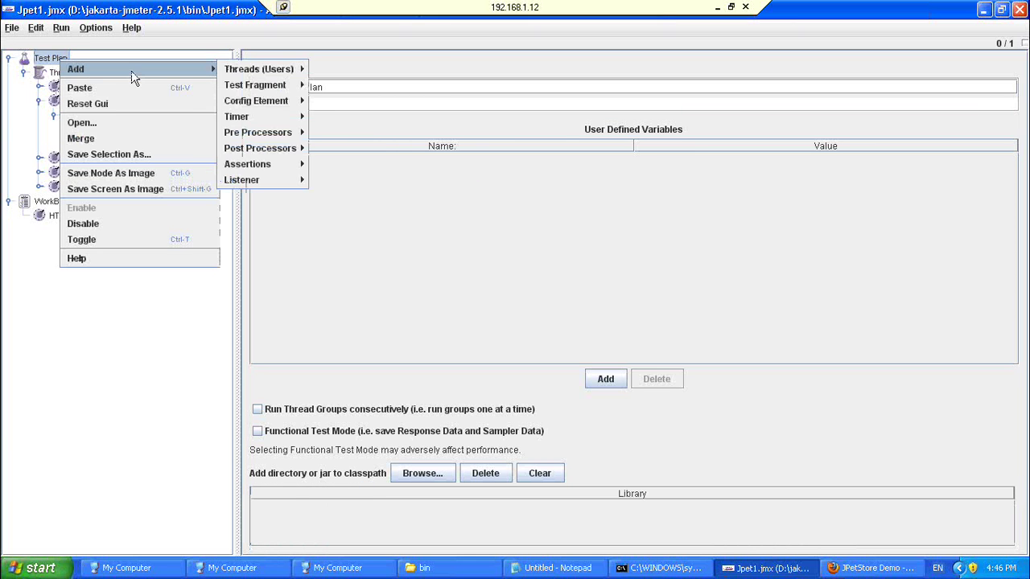
pyautogui.moveTo(266, 173)
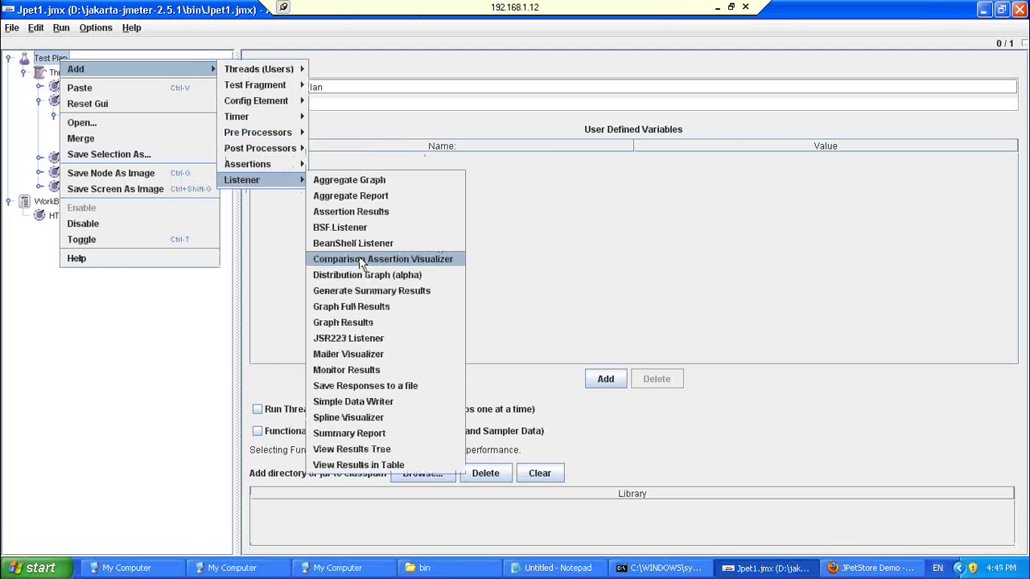
pyautogui.click(359, 259)
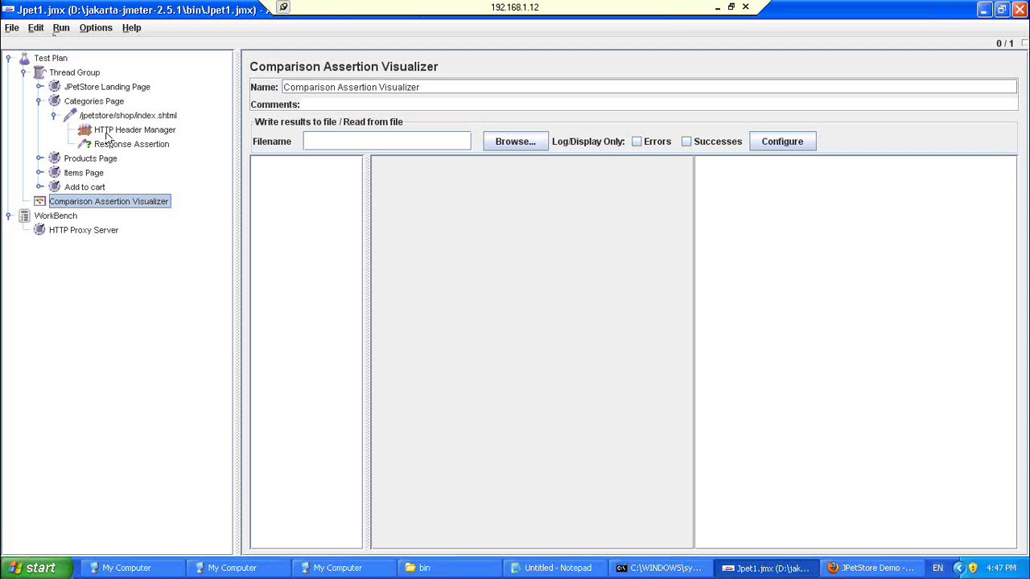
# Step: Run the test plan with the Comparison Assertion Visualizer open and widen its list of requests to show the full paths
pyautogui.click(111, 144)
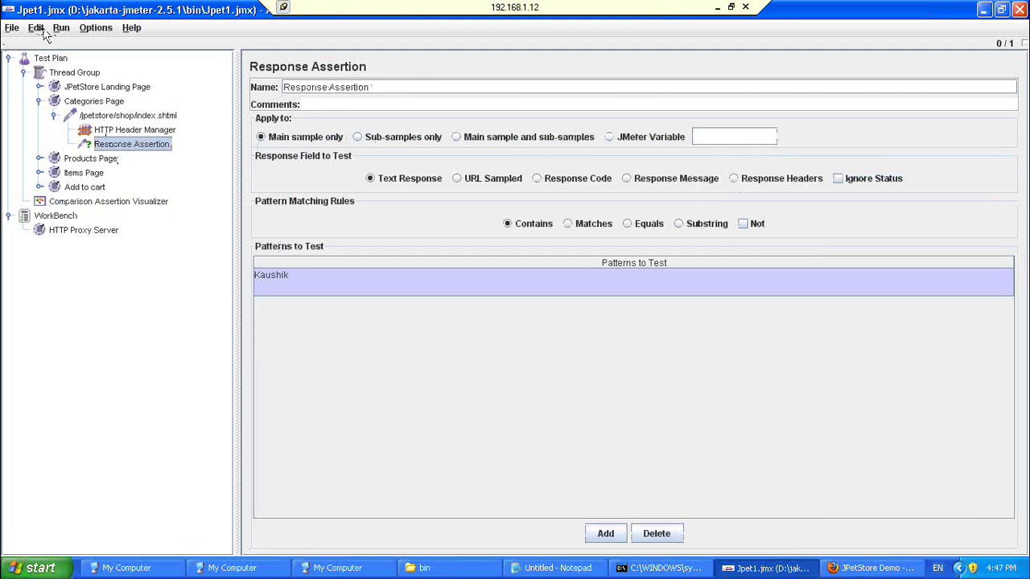
pyautogui.click(81, 205)
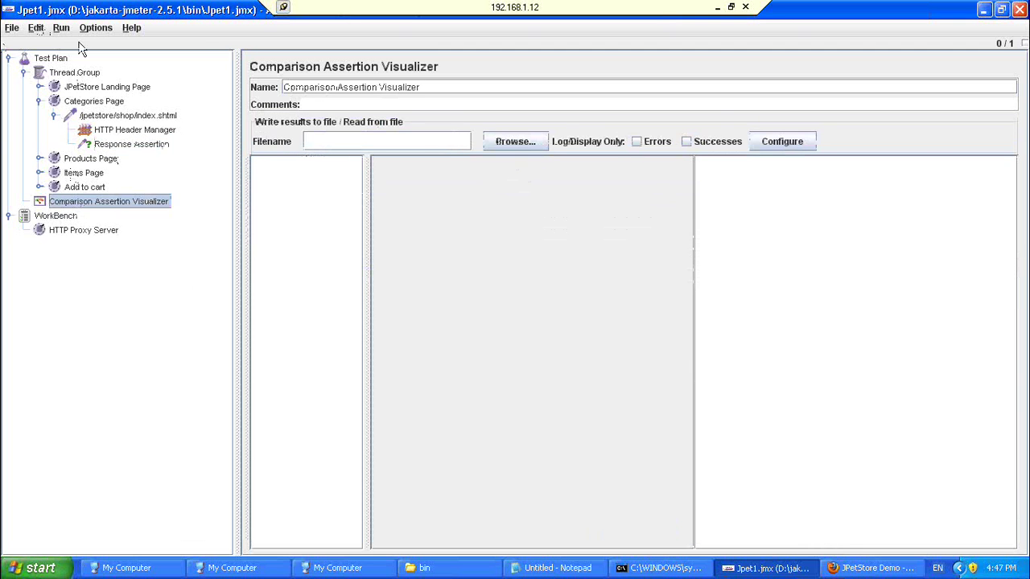
pyautogui.click(63, 29)
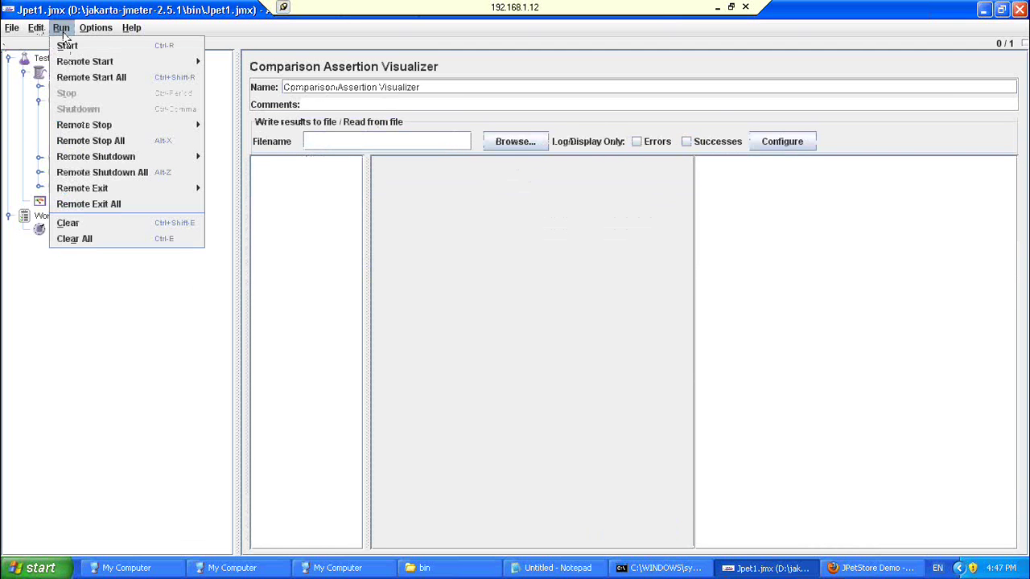
pyautogui.click(67, 48)
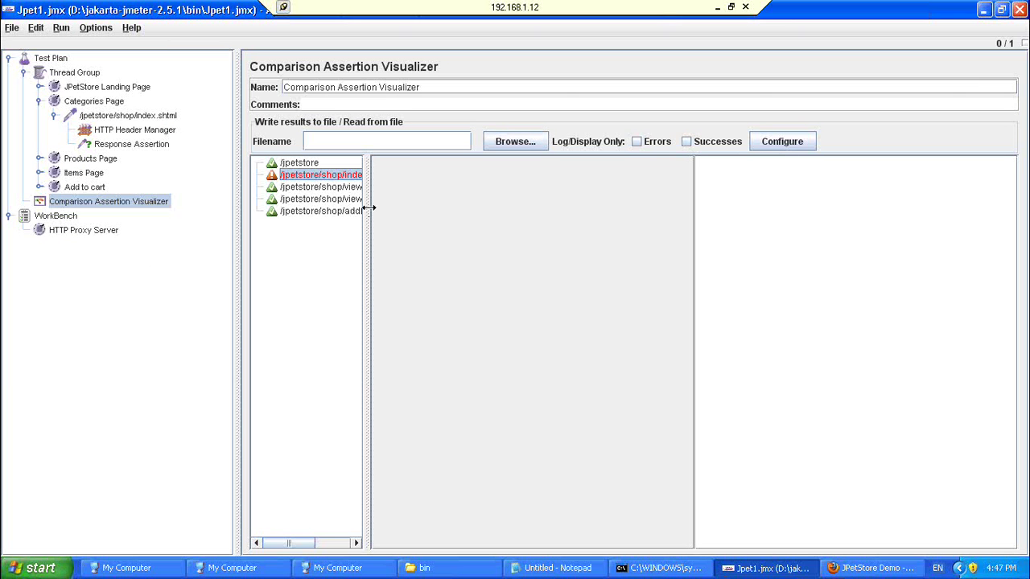
pyautogui.moveTo(368, 208); pyautogui.dragTo(476, 211)
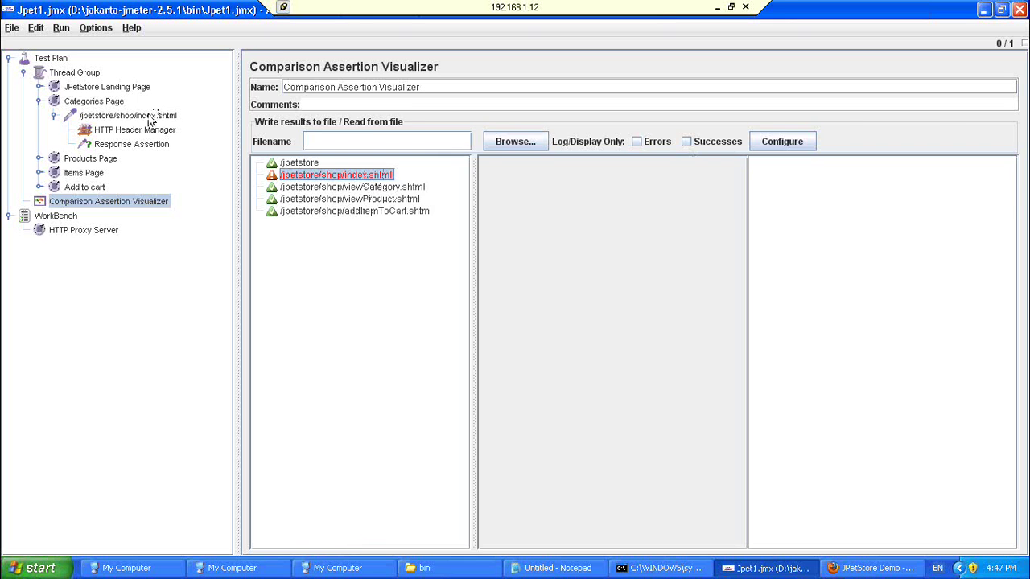
# Step: Set the pattern to test in the Categories Page request's Response Assertion back to 'Saltwater, Freshwater'
pyautogui.click(129, 116)
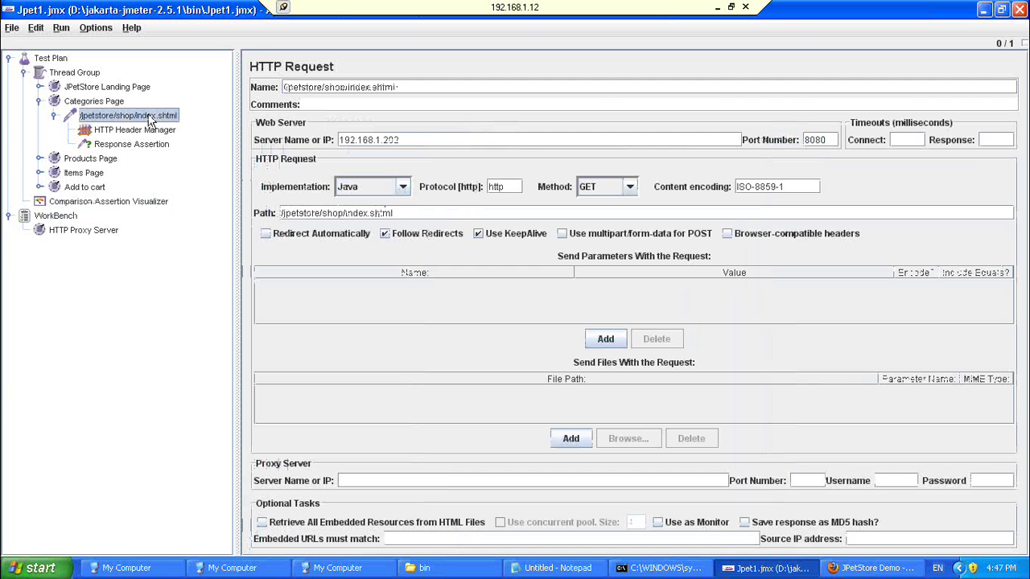
pyautogui.click(146, 146)
pyautogui.doubleClick(311, 287)
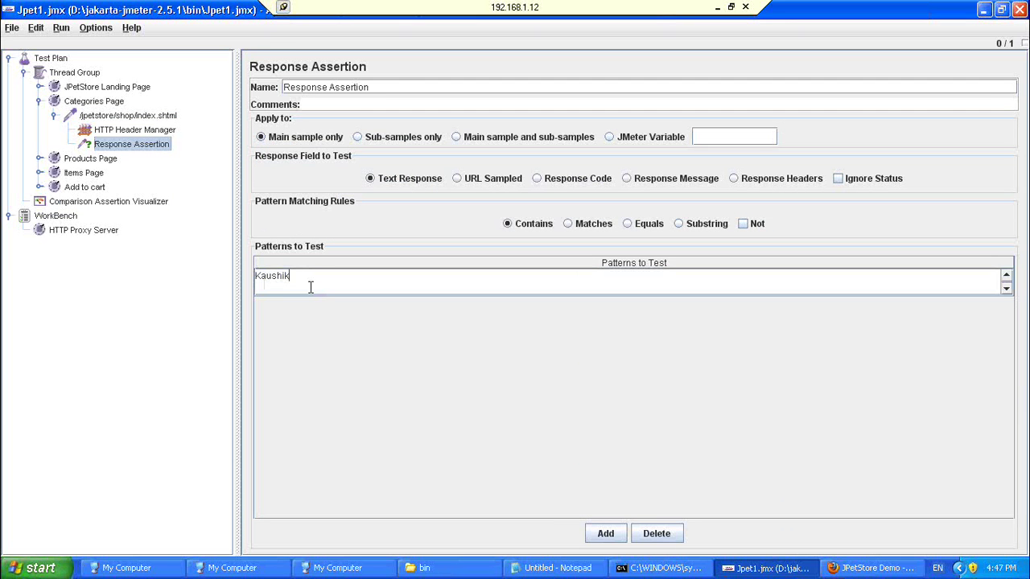
pyautogui.write('Saltwater, Freshwater')
pyautogui.click(119, 155)
pyautogui.press('Up')
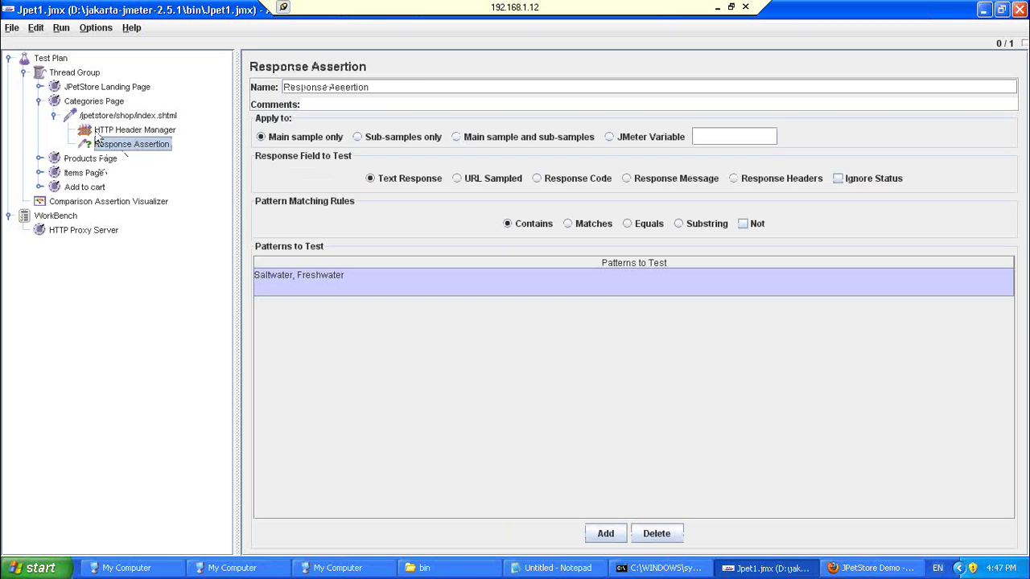
# Step: Collapse the /jpetstore/shop/index.shtml request and its Categories Page controller in the test plan tree
pyautogui.click(53, 118)
pyautogui.click(40, 102)
pyautogui.click(40, 103)
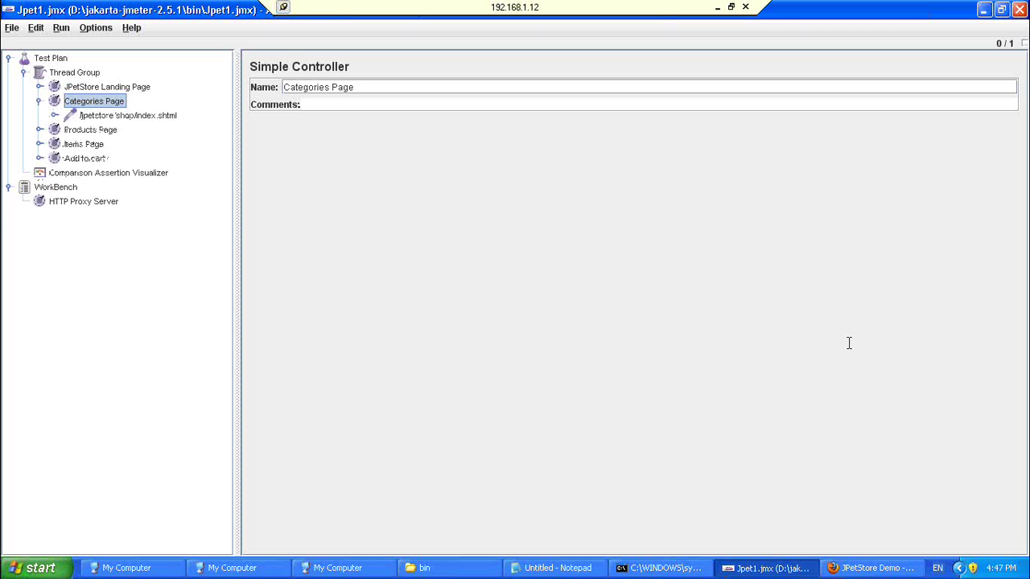
pyautogui.click(54, 115)
pyautogui.click(54, 115)
pyautogui.click(40, 103)
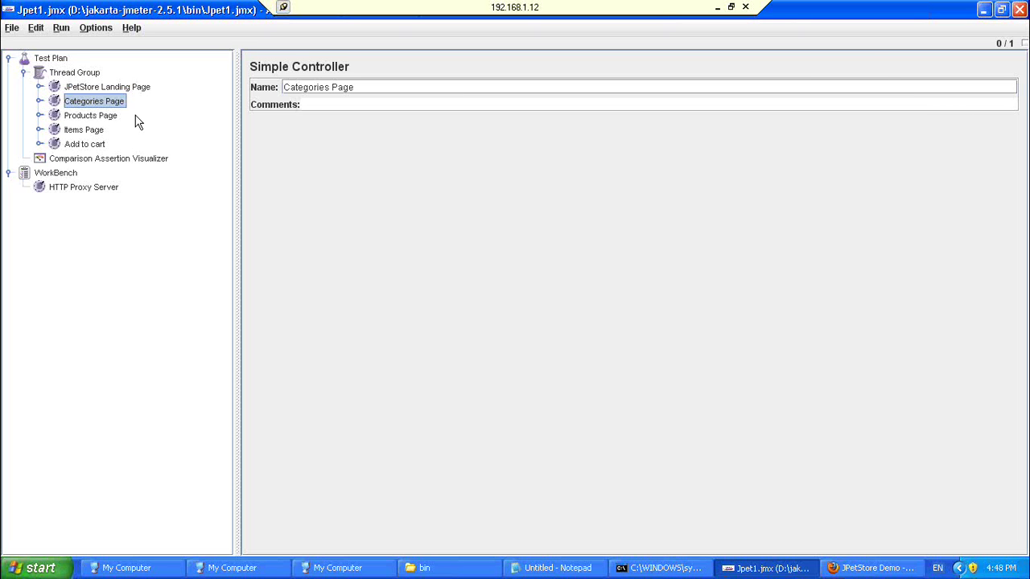
# Step: Set the Thread Group to 50 threads, a ramp-up period of 0 seconds and a loop count of 20
pyautogui.click(77, 74)
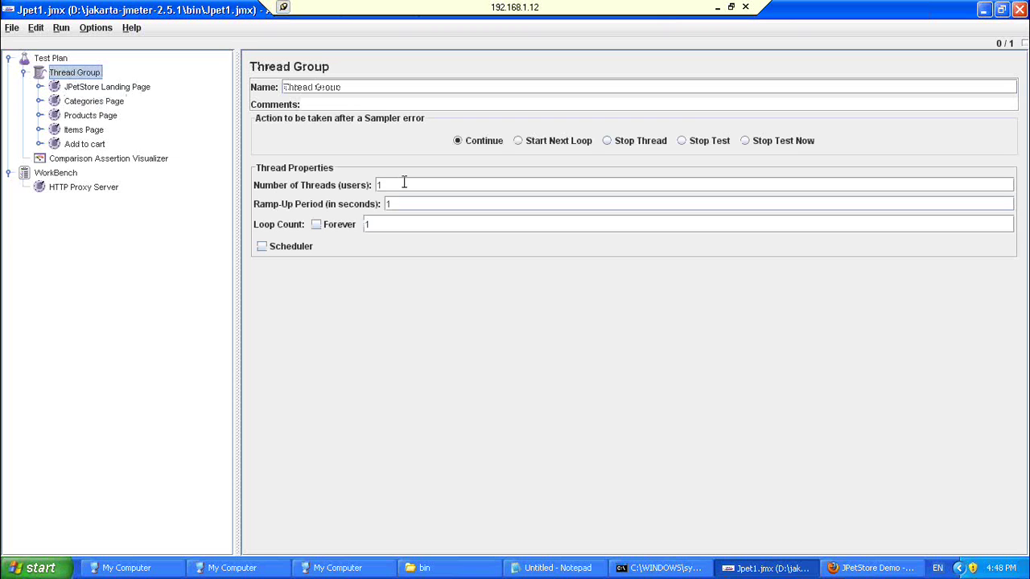
pyautogui.moveTo(378, 185); pyautogui.dragTo(367, 184)
pyautogui.click(436, 185)
pyautogui.write('50')
pyautogui.doubleClick(388, 204)
pyautogui.write('0')
pyautogui.moveTo(385, 224); pyautogui.dragTo(344, 227)
pyautogui.write('20')
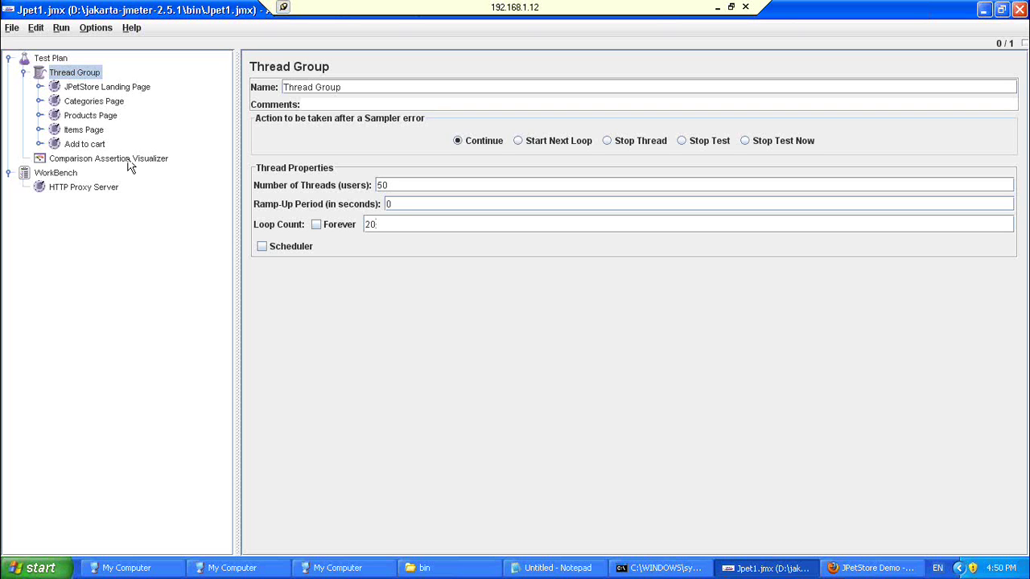
# Step: Replace the Comparison Assertion Visualizer with a View Results in Table listener on the Test Plan and run the test
pyautogui.click(127, 160)
pyautogui.press('Delete')
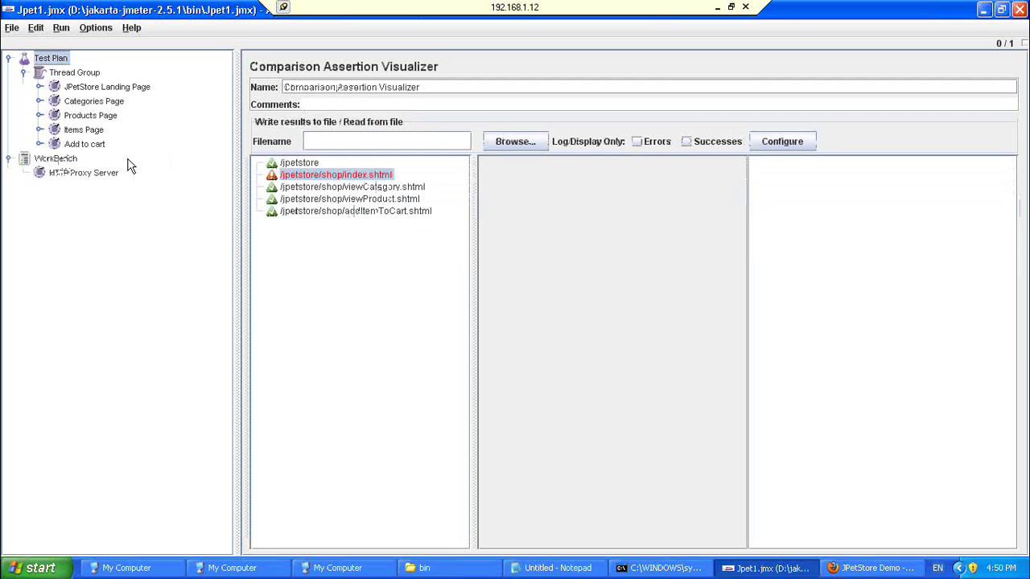
pyautogui.rightClick(61, 65)
pyautogui.moveTo(134, 73)
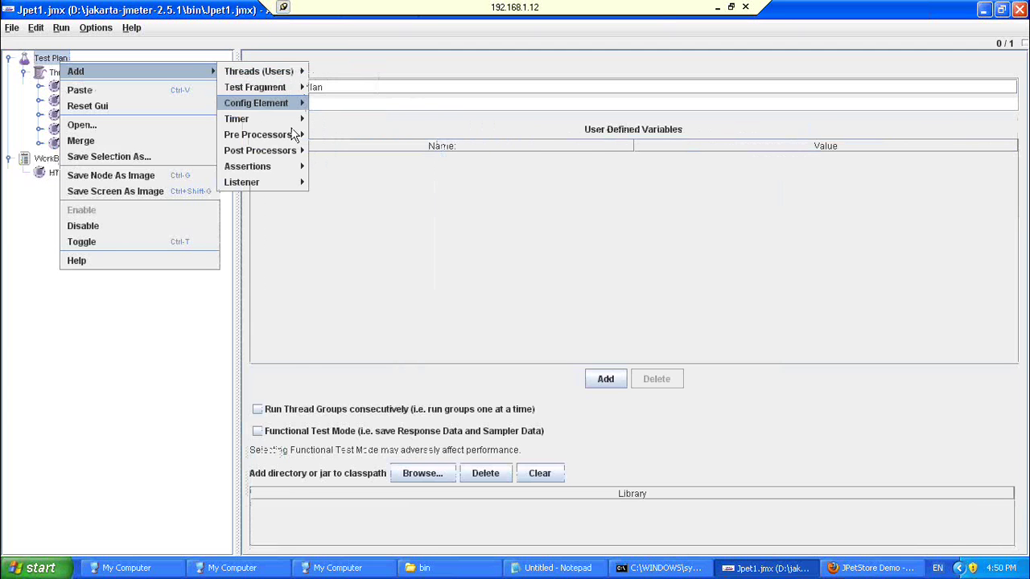
pyautogui.moveTo(285, 184)
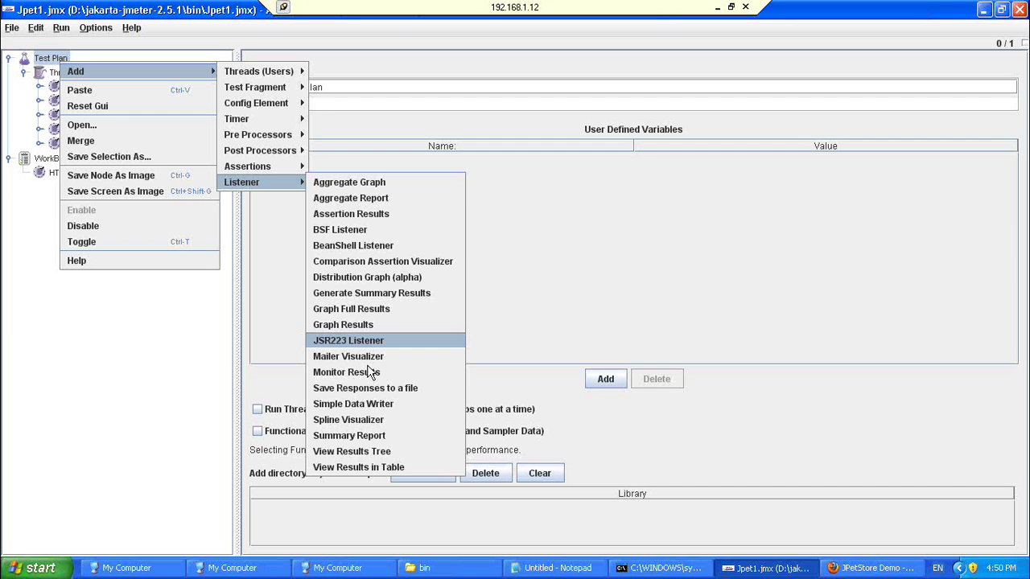
pyautogui.click(363, 469)
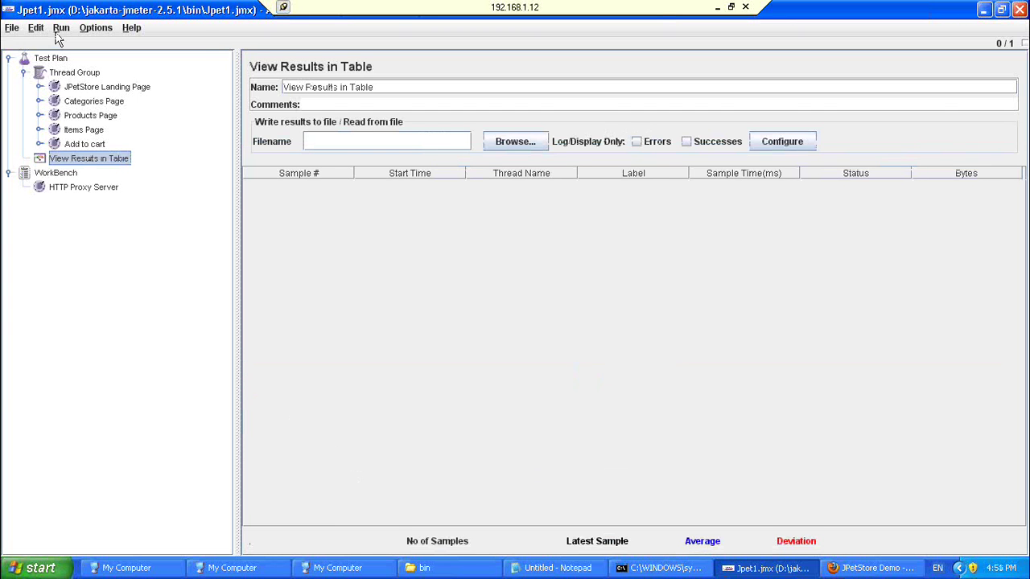
pyautogui.click(60, 31)
pyautogui.click(66, 46)
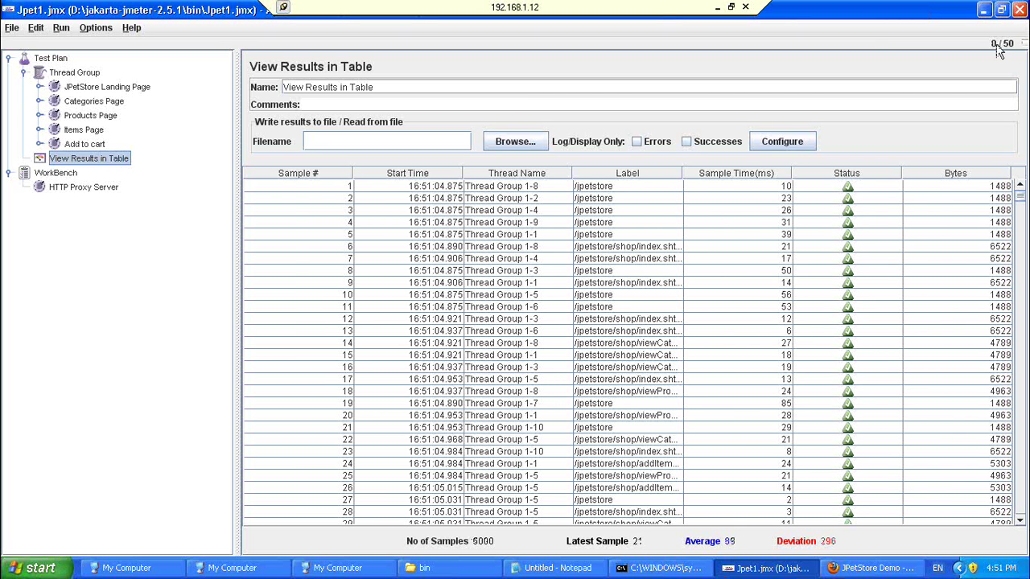
# Step: Change the Thread Group's loop count to 100 and its ramp-up period to 5 seconds
pyautogui.click(77, 76)
pyautogui.click(382, 223)
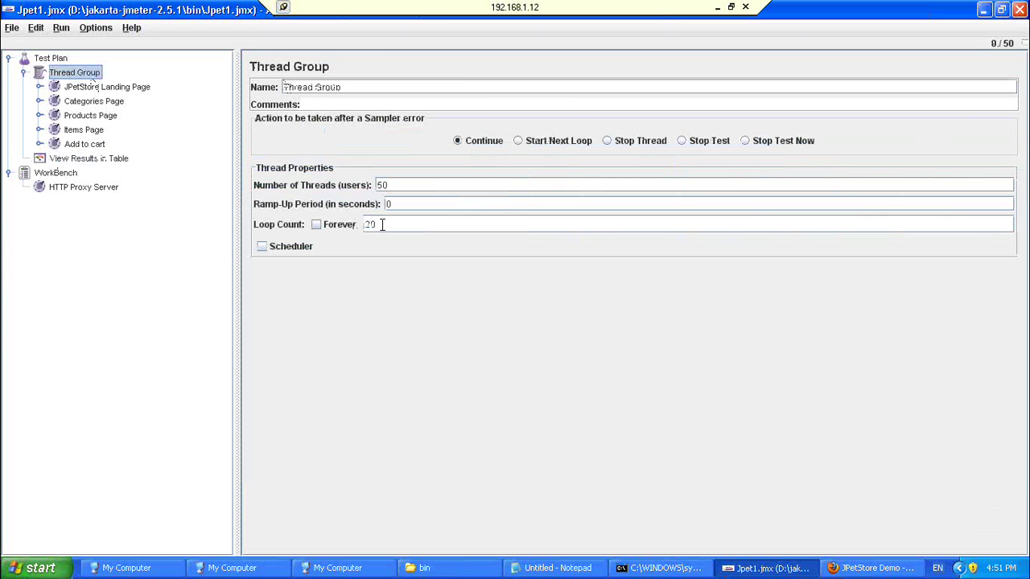
pyautogui.doubleClick(370, 224)
pyautogui.write('100')
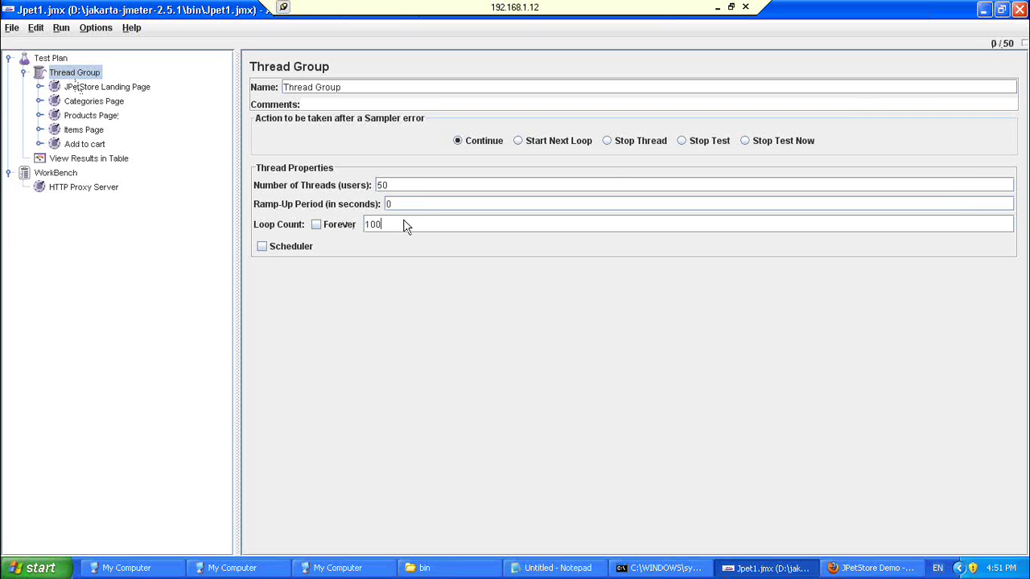
pyautogui.moveTo(393, 185); pyautogui.dragTo(373, 193)
pyautogui.moveTo(420, 203); pyautogui.dragTo(383, 209)
pyautogui.write('5')
pyautogui.rightClick(72, 79)
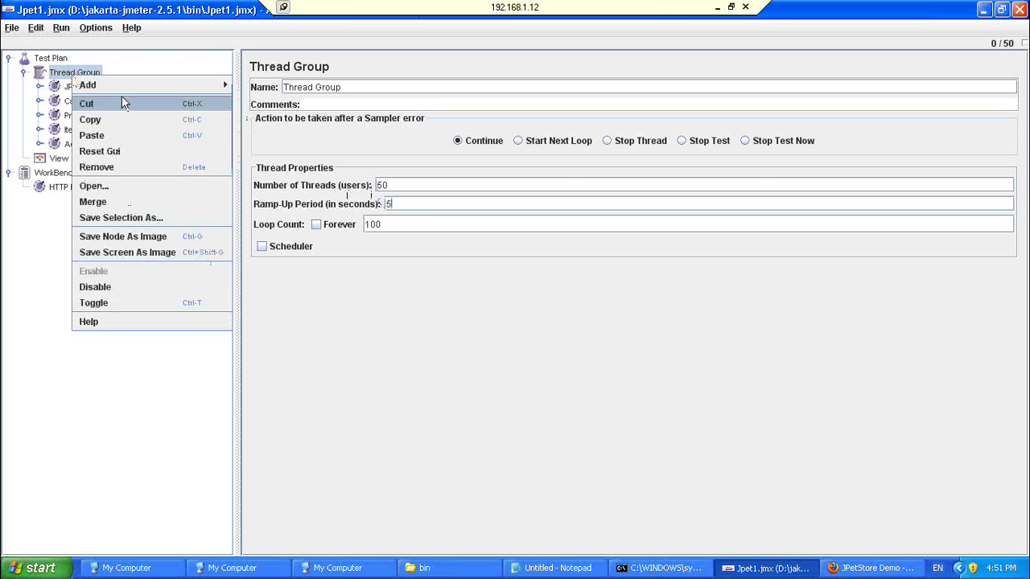
# Step: Run the test plan again and open the View Results in Table listener
pyautogui.click(61, 32)
pyautogui.click(65, 46)
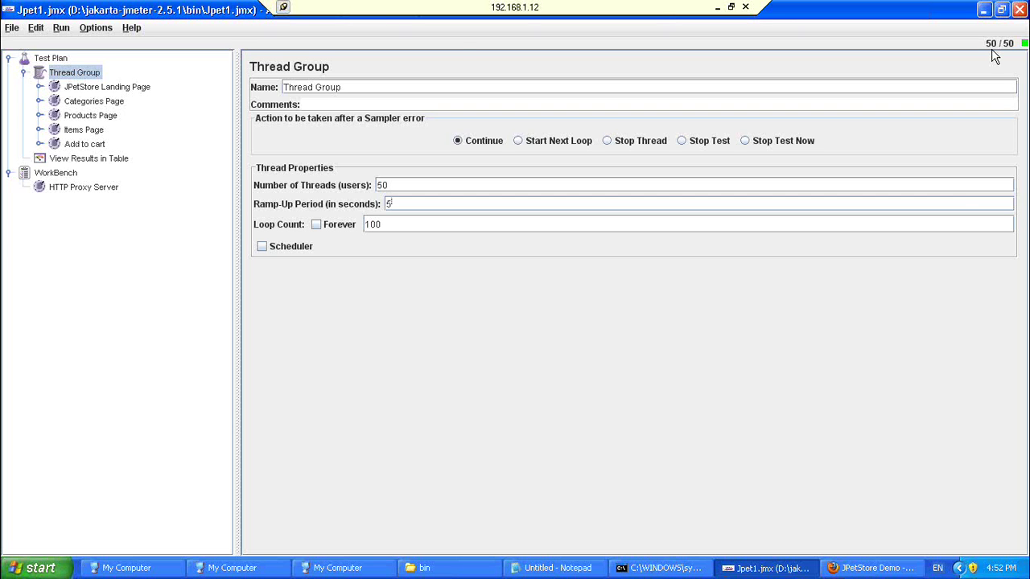
pyautogui.click(99, 161)
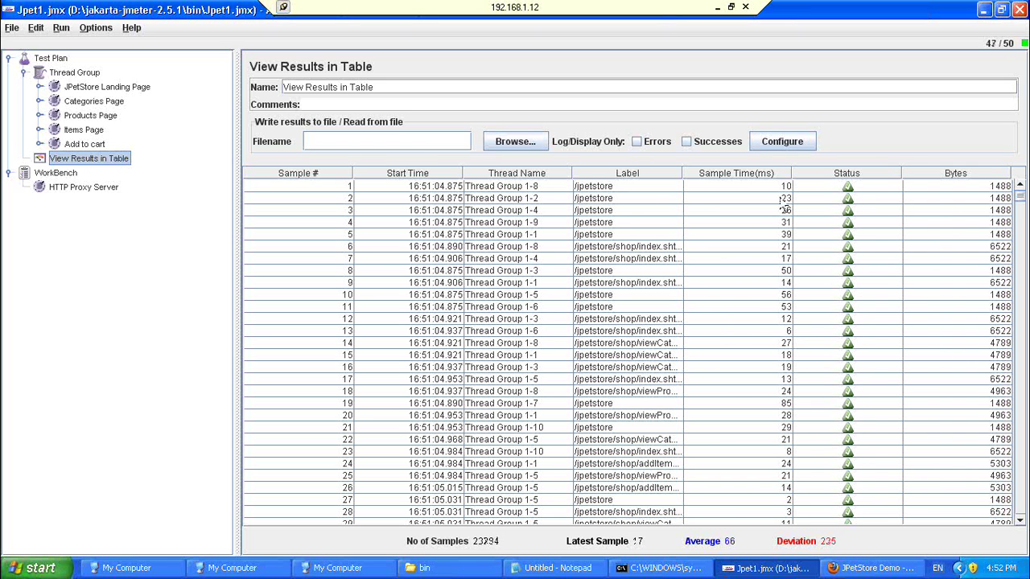
# Step: Examine the labels, sample times and statuses of the individual samples in the results table
pyautogui.click(783, 199)
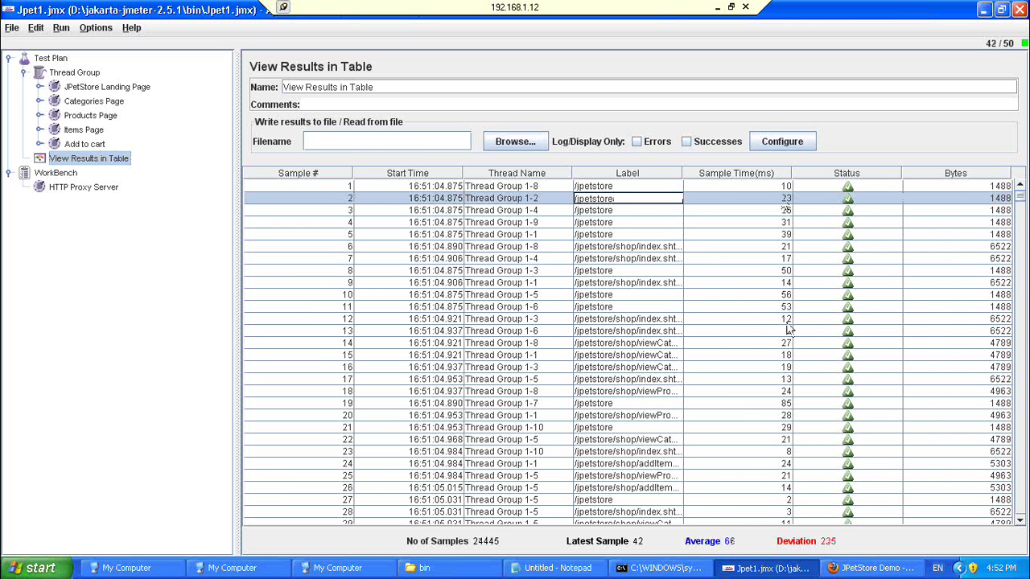
pyautogui.click(1018, 521)
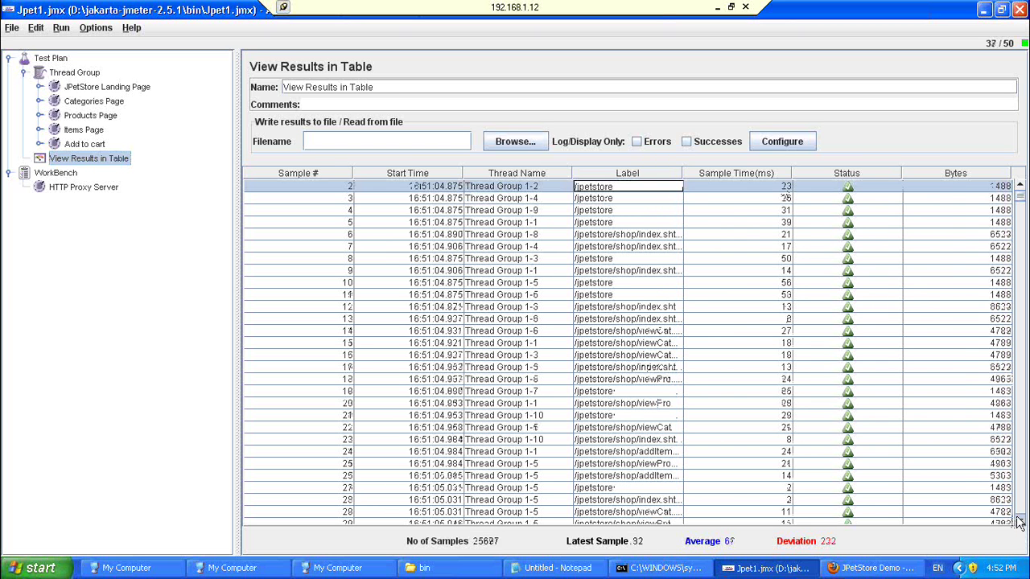
pyautogui.click(1018, 520)
pyautogui.click(1019, 520)
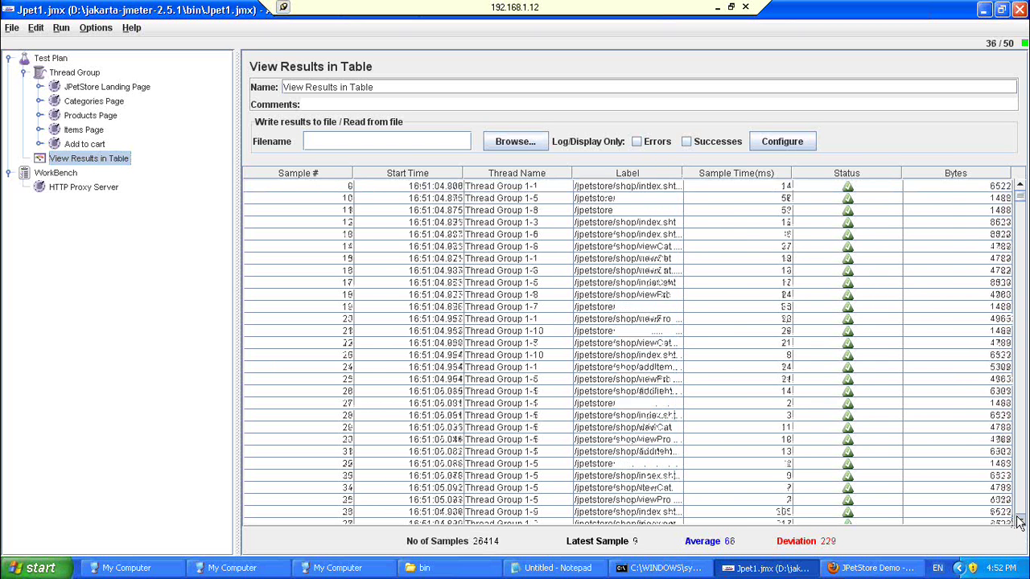
pyautogui.click(1018, 520)
pyautogui.click(1019, 520)
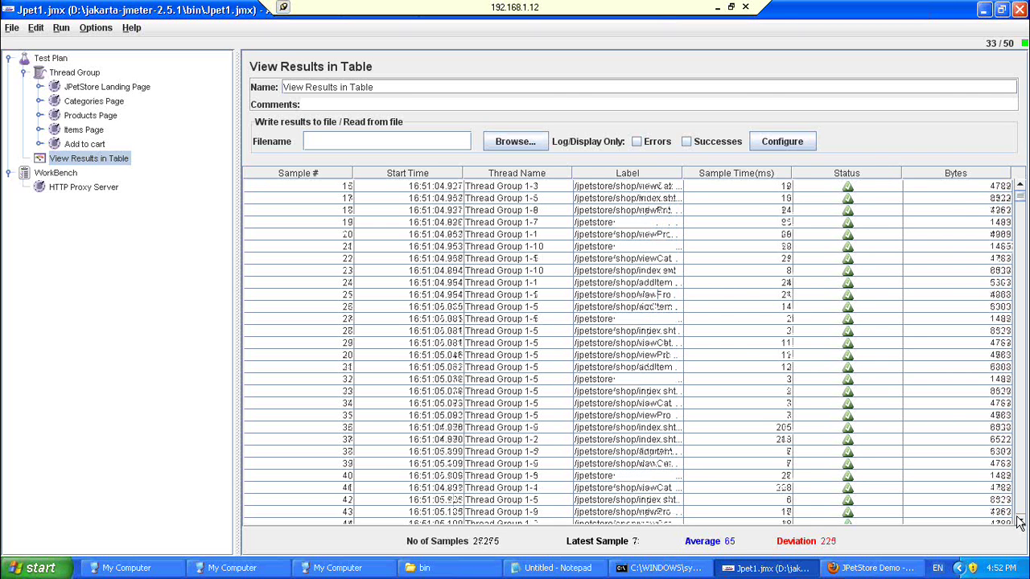
pyautogui.click(1019, 520)
pyautogui.click(1019, 520)
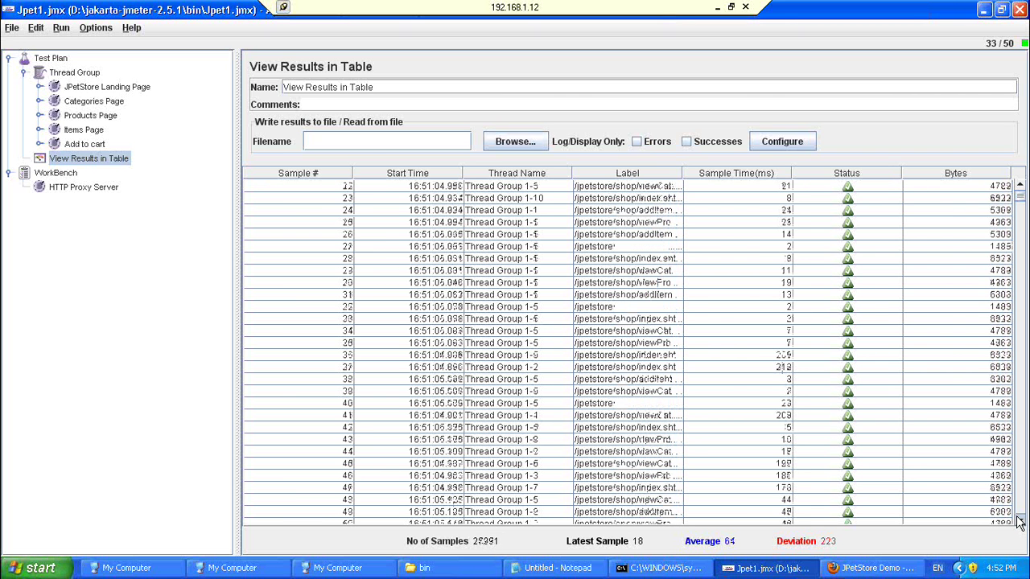
pyautogui.click(1019, 521)
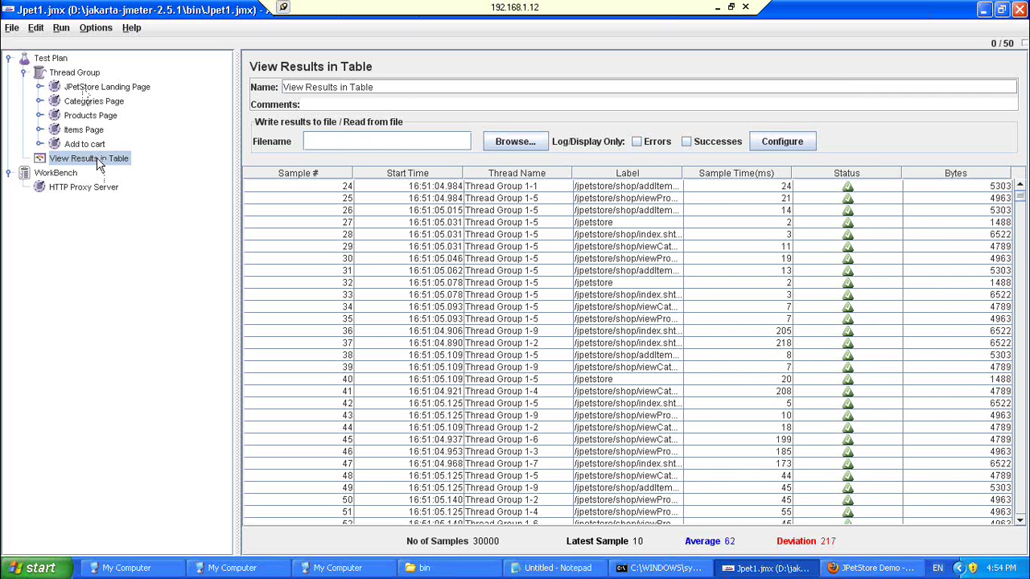
# Step: Set the Thread Group to 200 threads, a ramp-up period of 10 seconds and a loop count of 300
pyautogui.click(87, 74)
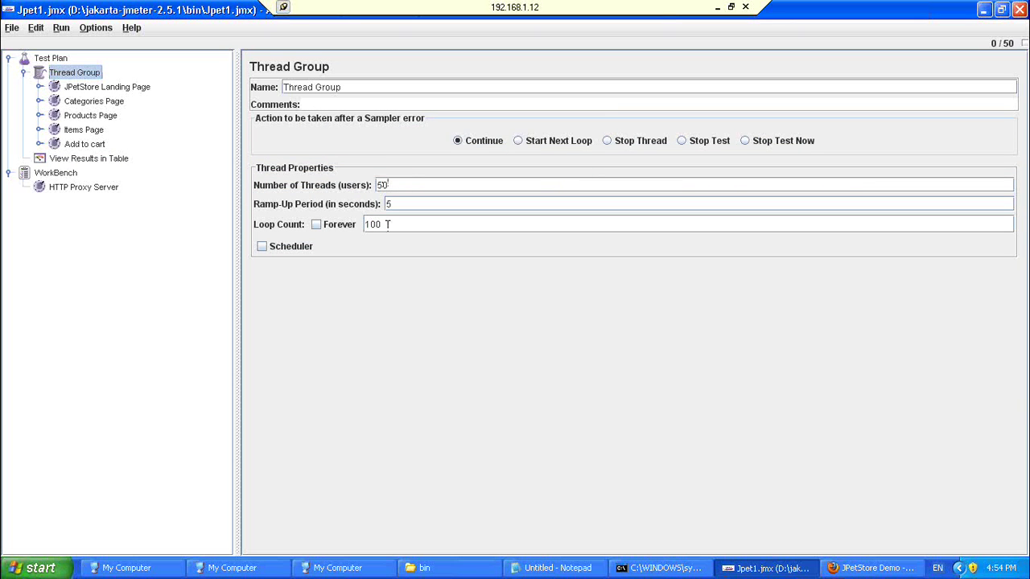
pyautogui.moveTo(389, 225); pyautogui.dragTo(364, 226)
pyautogui.write('300')
pyautogui.moveTo(387, 185); pyautogui.dragTo(347, 191)
pyautogui.write('200')
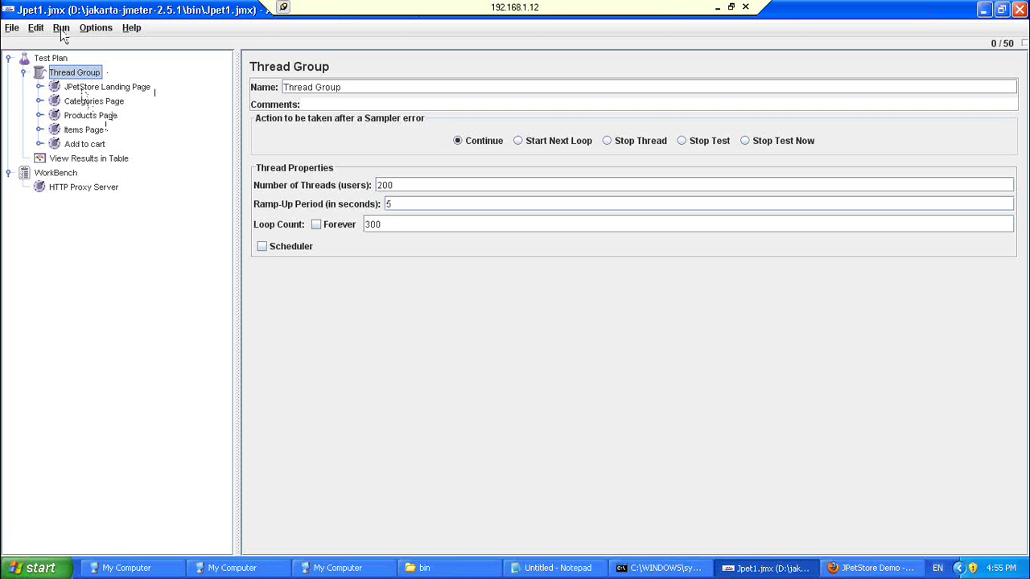
pyautogui.click(399, 202)
pyautogui.press('BackSpace')
pyautogui.write('10')
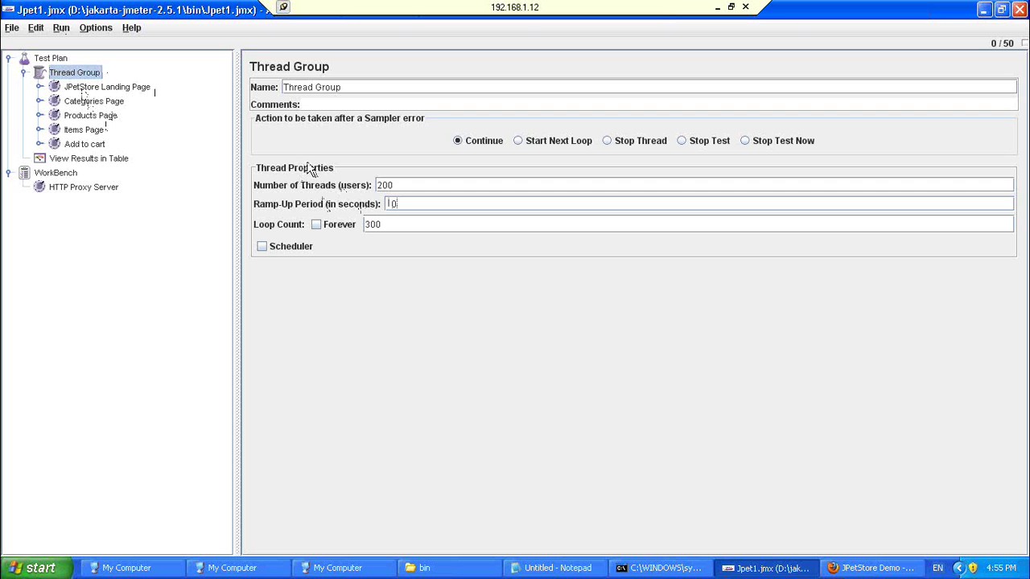
# Step: Show the local Task Manager's performance graphs over the remote JMeter session and start the test run
pyautogui.click(719, 8)
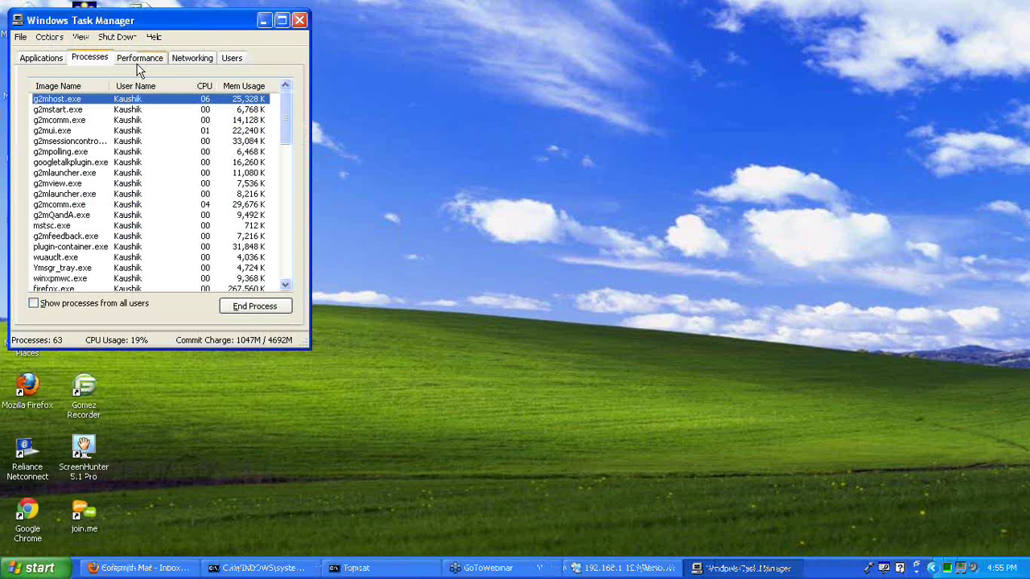
pyautogui.click(138, 58)
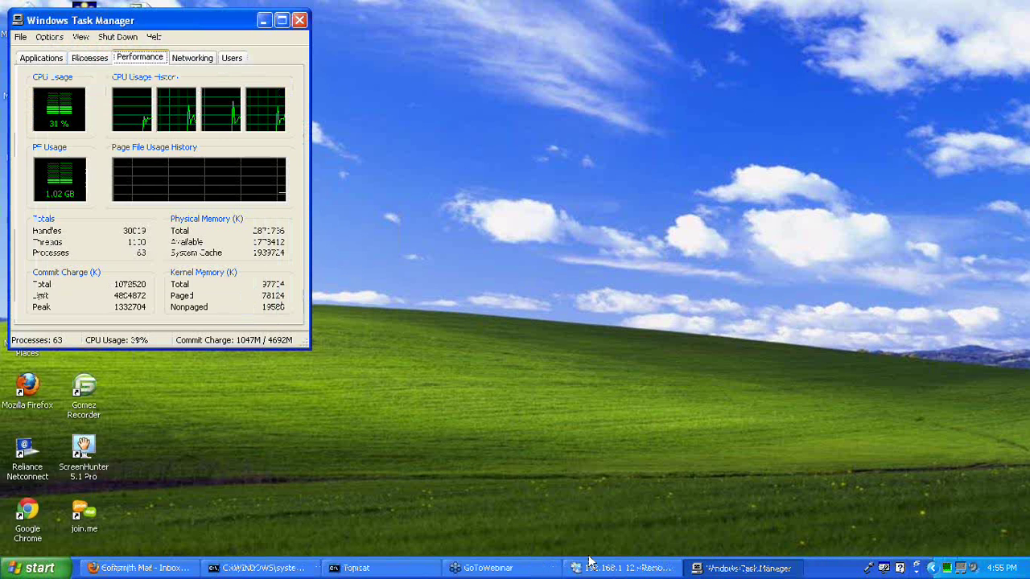
pyautogui.click(630, 569)
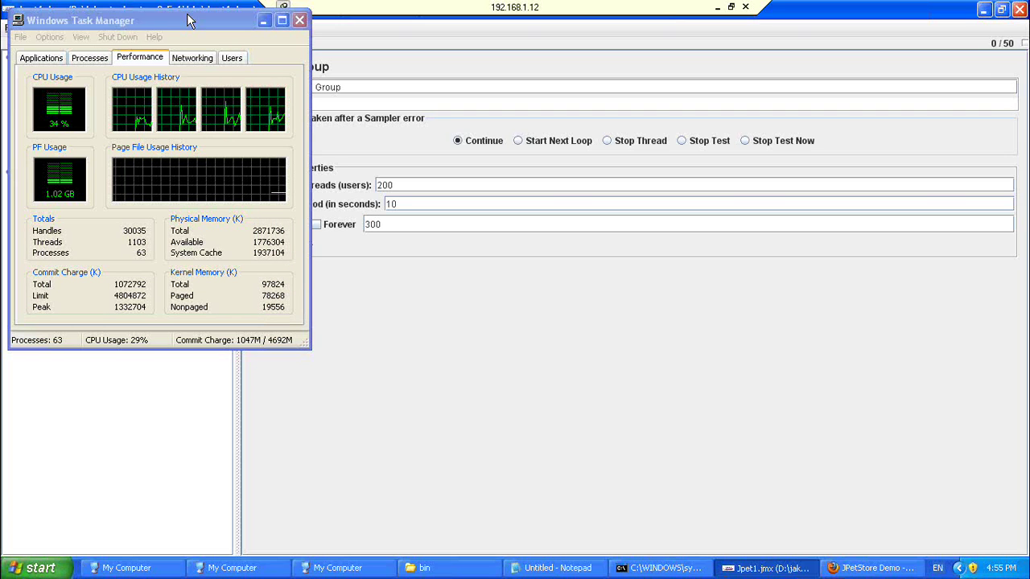
pyautogui.click(190, 20)
pyautogui.click(281, 22)
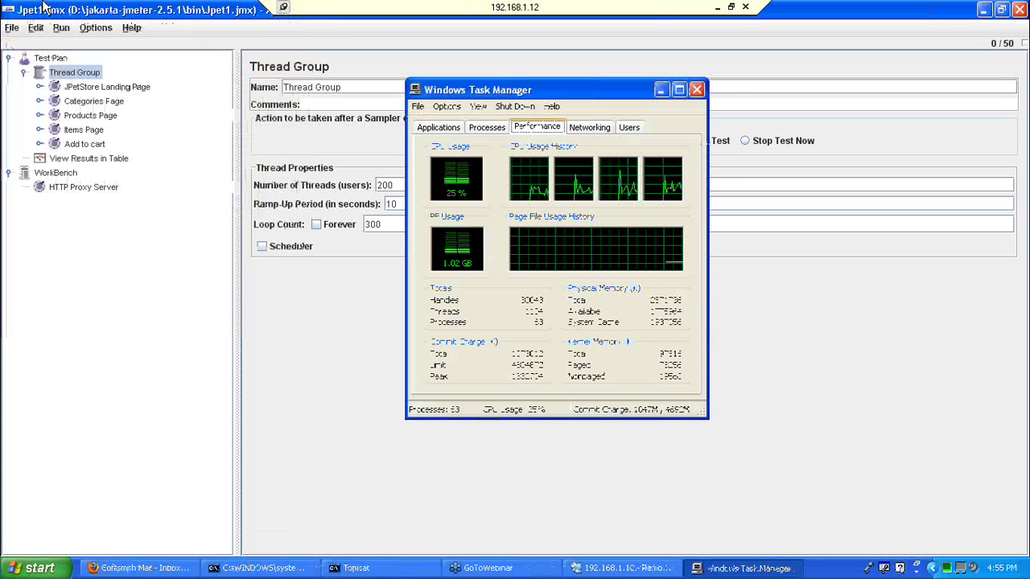
pyautogui.click(60, 27)
pyautogui.click(64, 44)
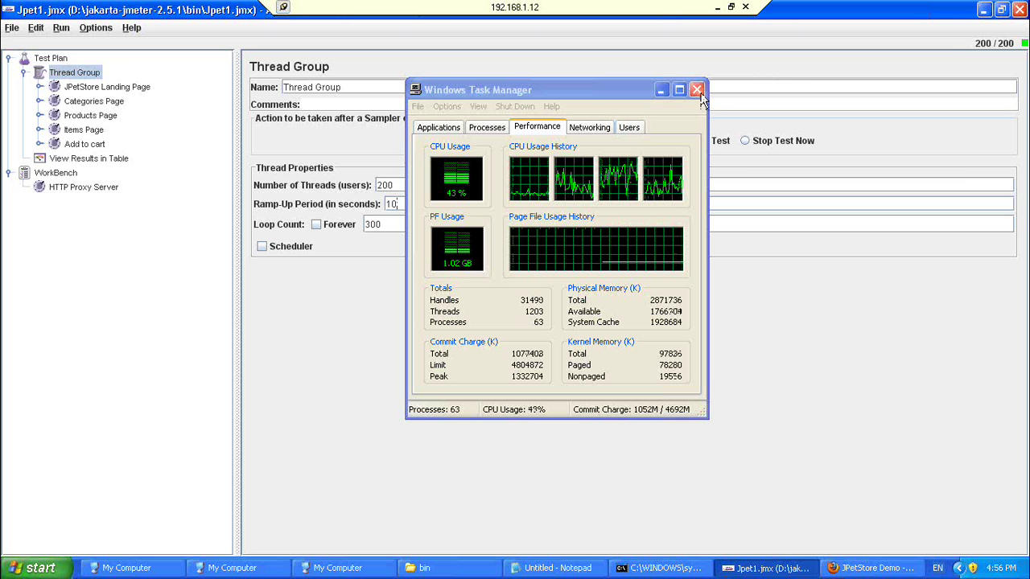
# Step: Close and reopen Task Manager on the local desktop, and return to the remote JMeter session
pyautogui.click(717, 7)
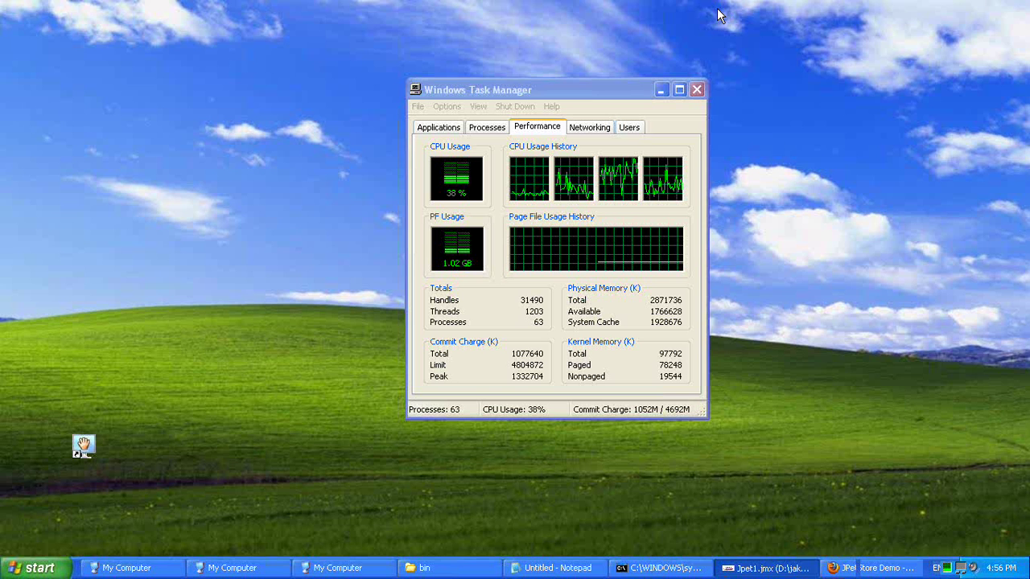
pyautogui.click(697, 91)
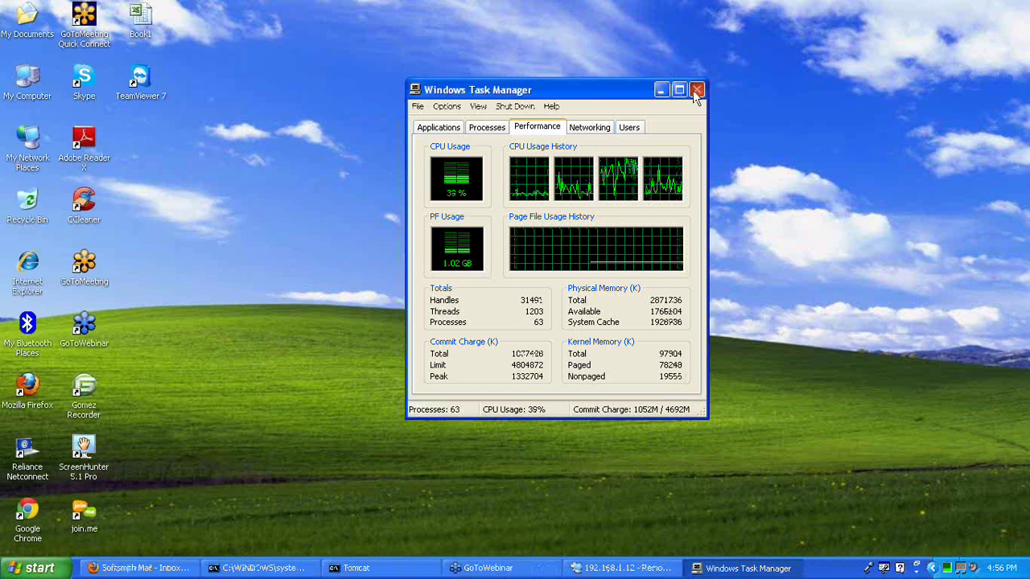
pyautogui.click(697, 91)
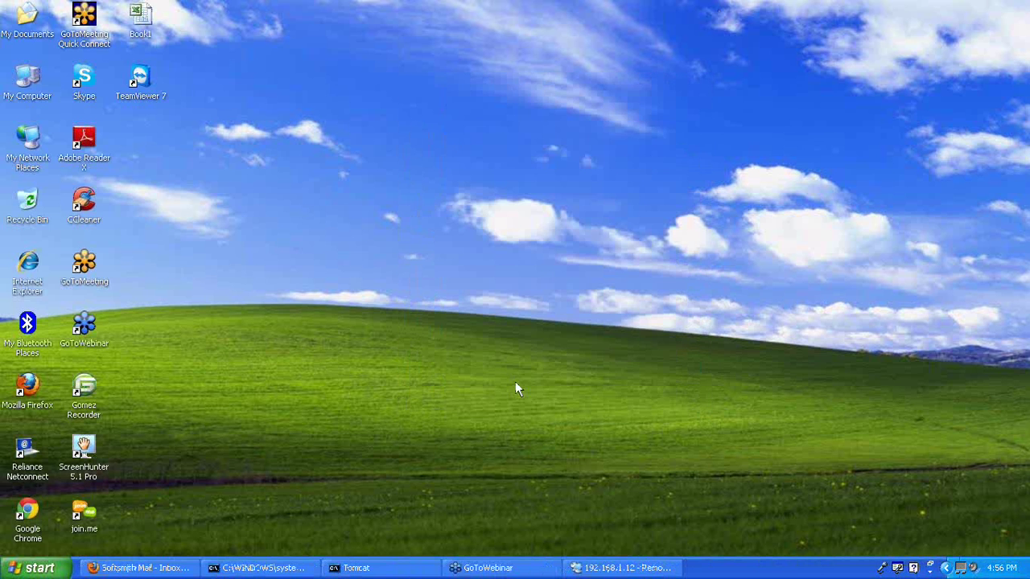
pyautogui.hotkey('ctrl', 'shift', 'Escape')
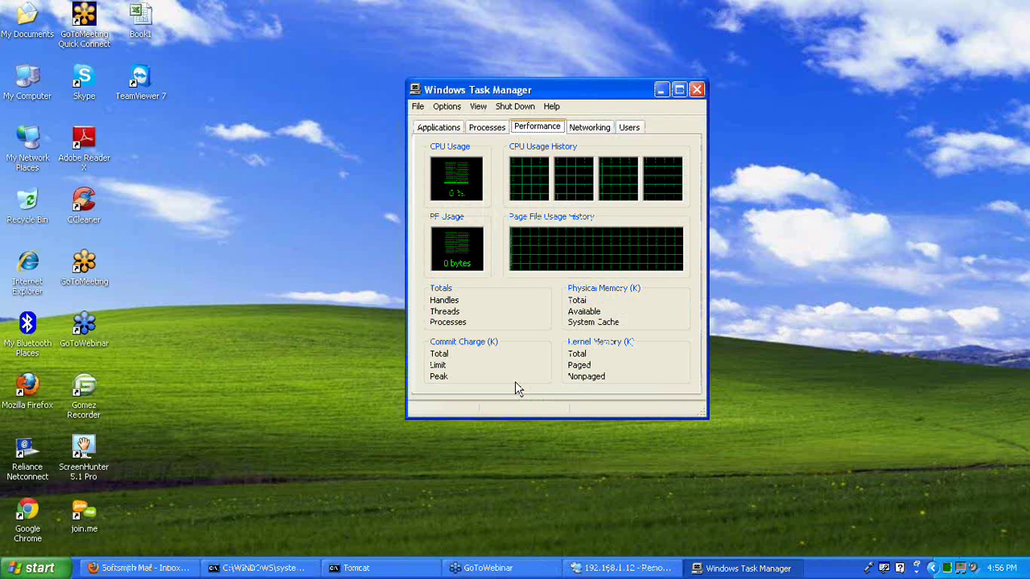
pyautogui.click(622, 568)
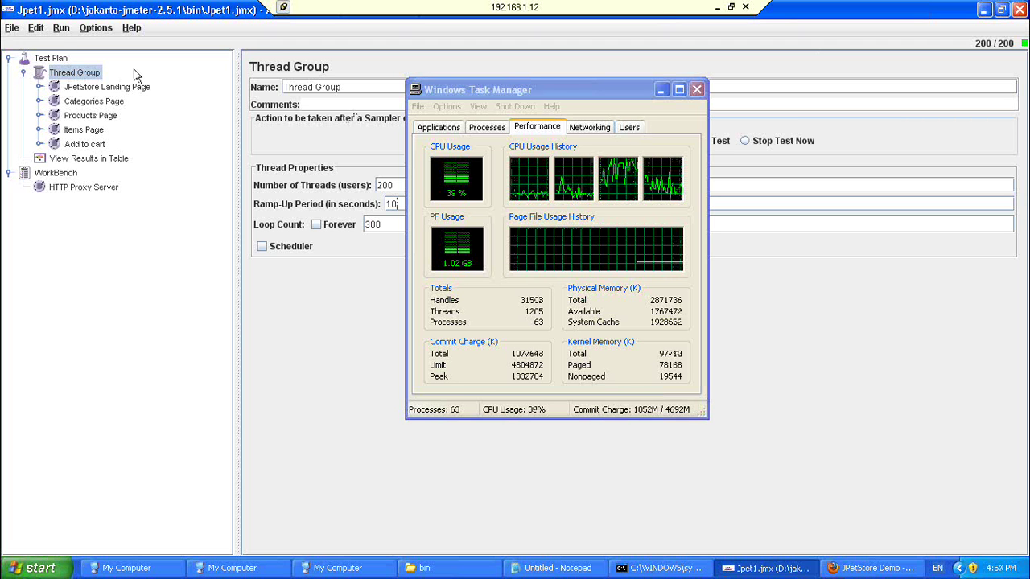
# Step: Stop the running test plan immediately
pyautogui.click(62, 29)
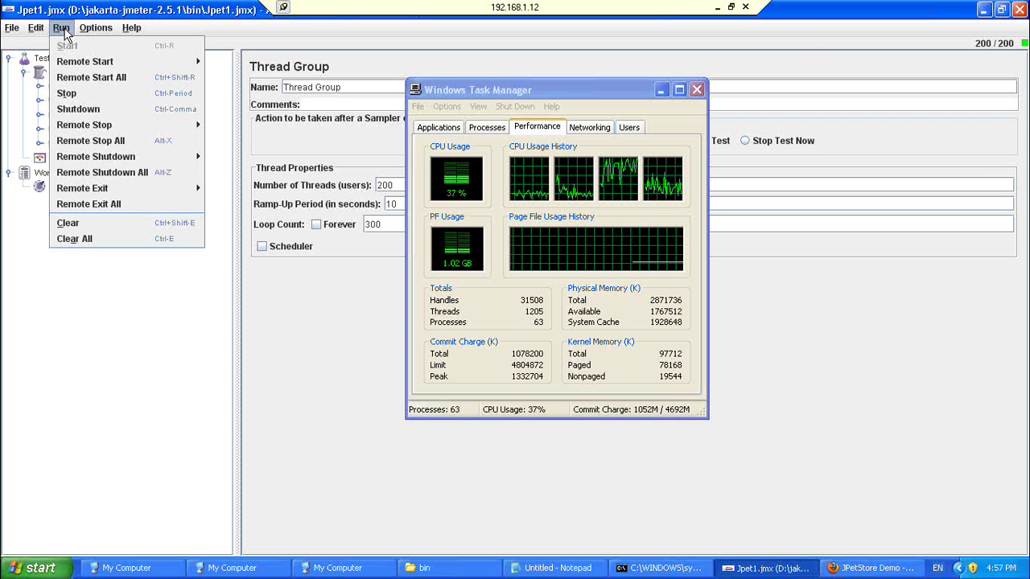
pyautogui.click(68, 93)
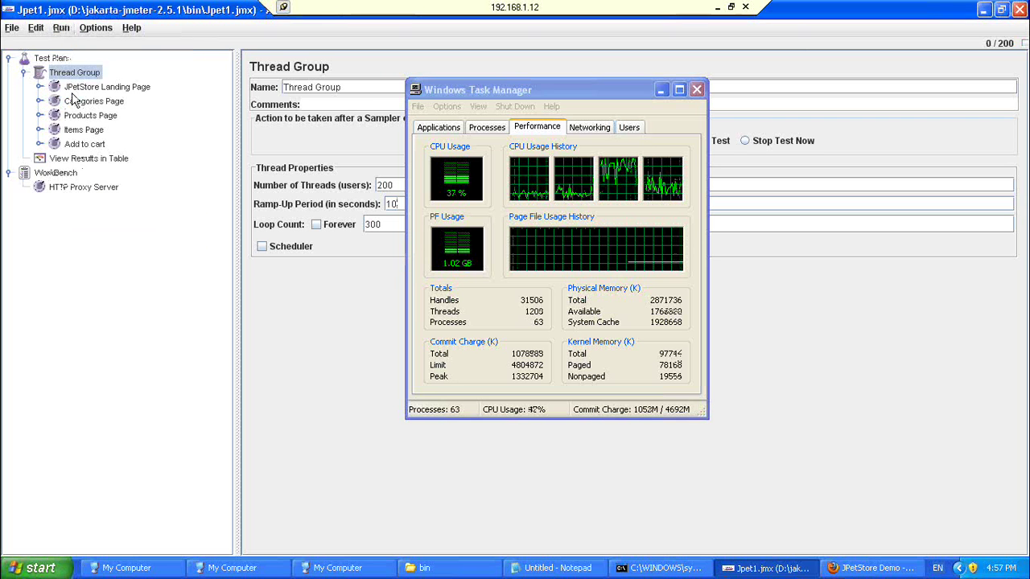